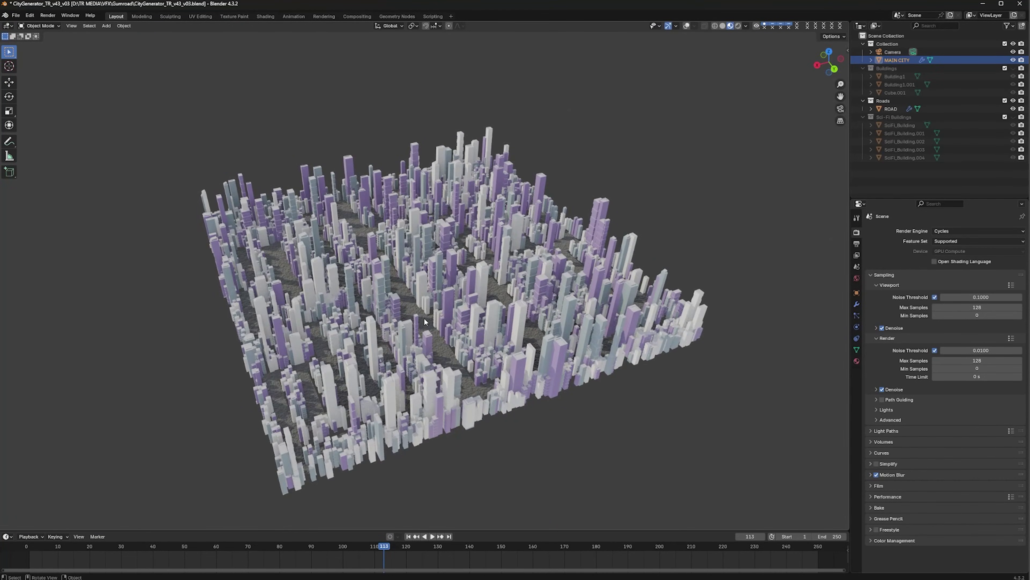
Move the road network along the X axis across the city
left_click(424, 322)
key("g")
key("x")
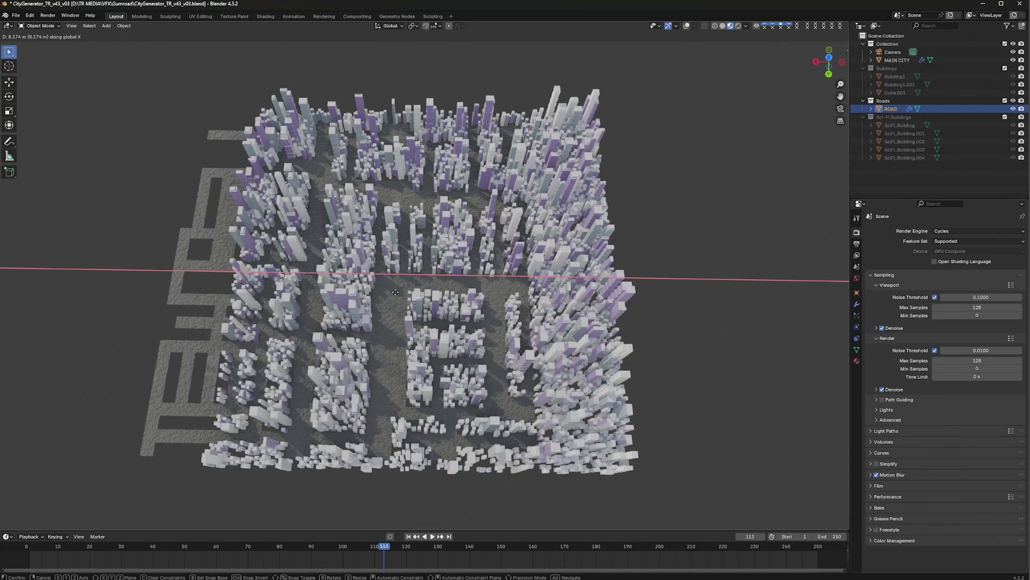
left_click(572, 251)
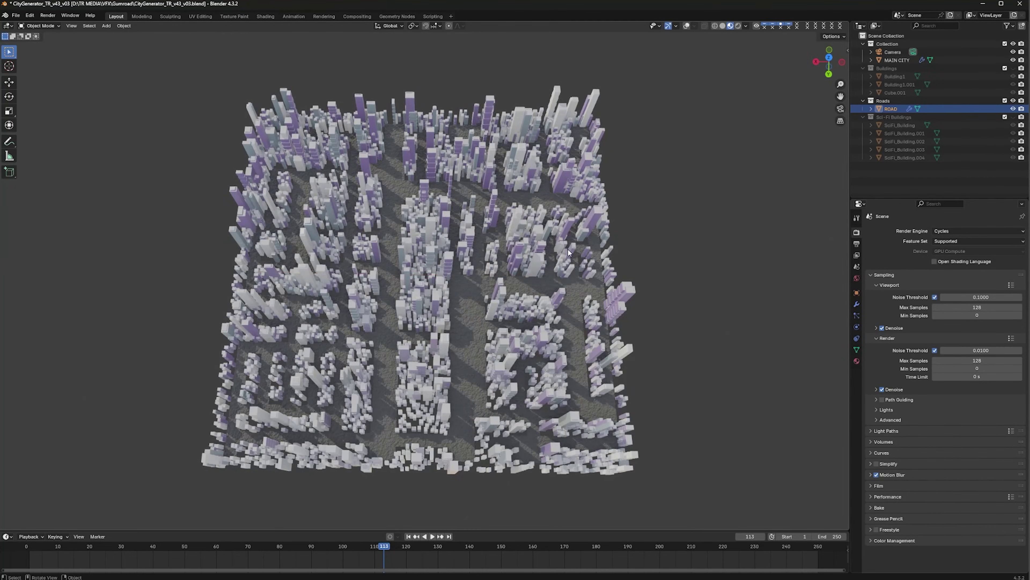
Scale the road network up well beyond the city, and scale it back down among the buildings
key("s")
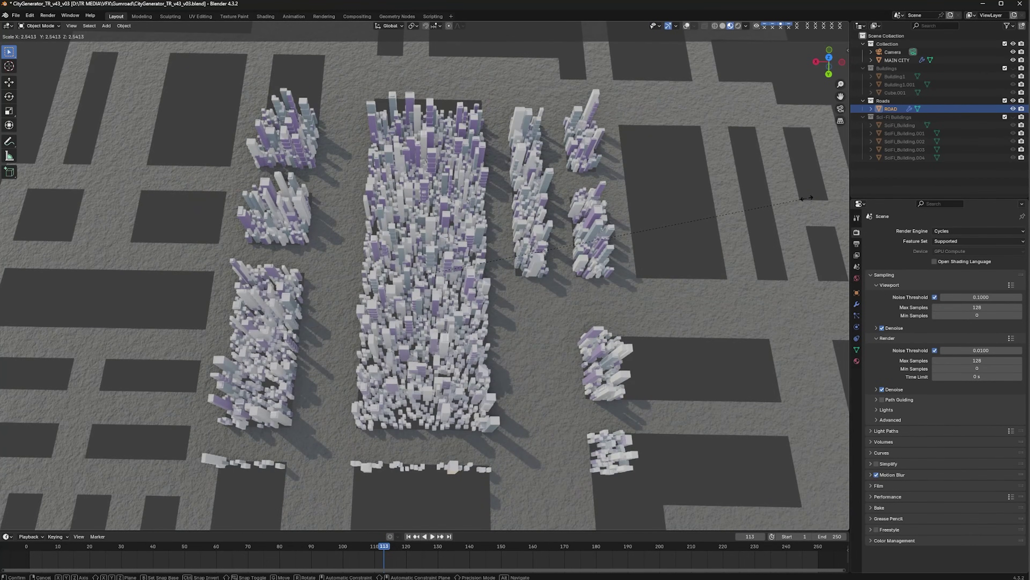
left_click(759, 225)
middle_click_drag(660, 286, 693, 244)
key("s")
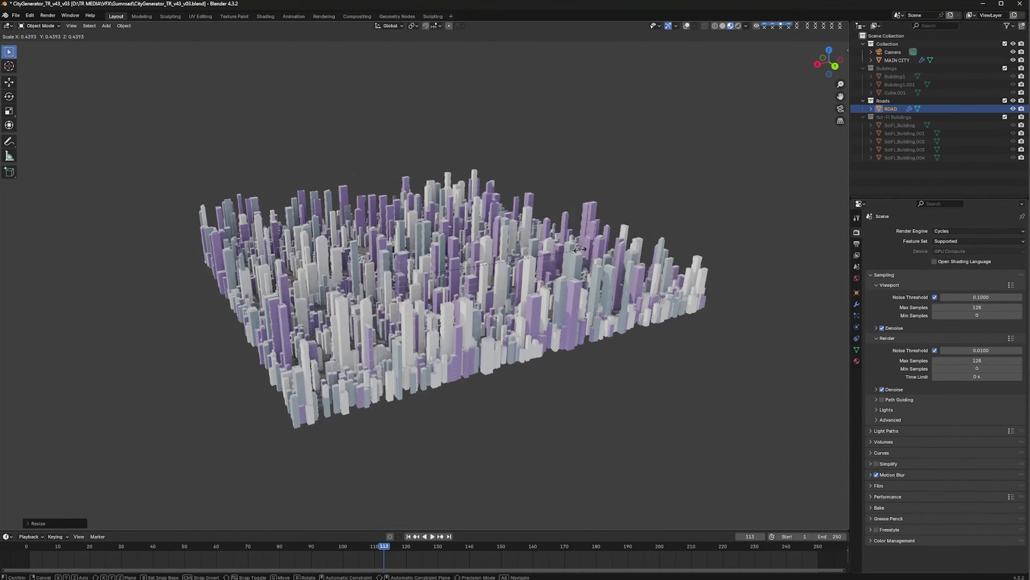
left_click(580, 227)
middle_click_drag(584, 207, 604, 260)
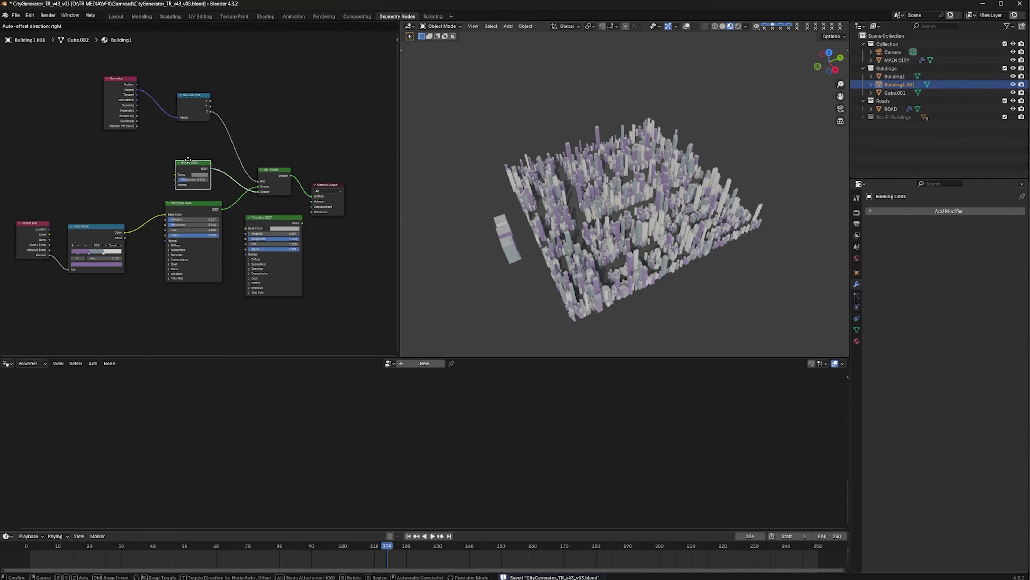
Save the city generator file
key("ctrl+s")
scroll(683, 236, "down", 2)
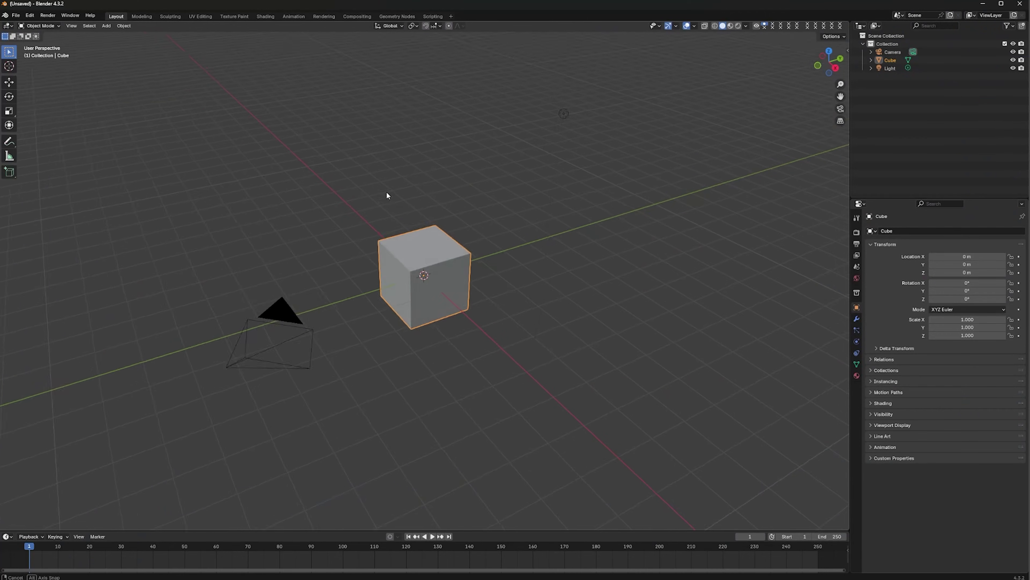
Switch to the Geometry Nodes workspace and merge the spreadsheet area into an enlarged 3D viewport
middle_click_drag(387, 191, 382, 36)
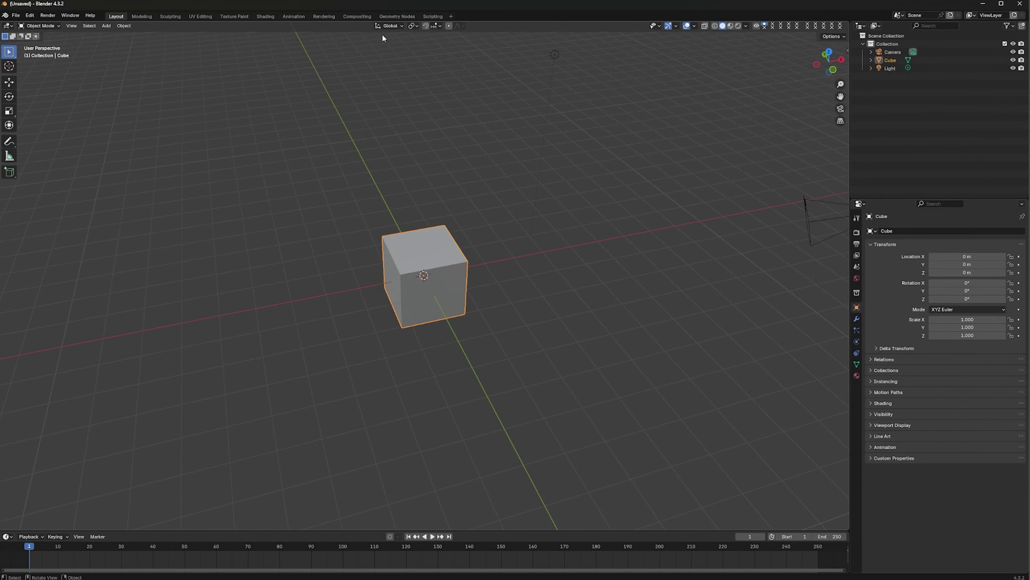
left_click(388, 16)
right_click(350, 162)
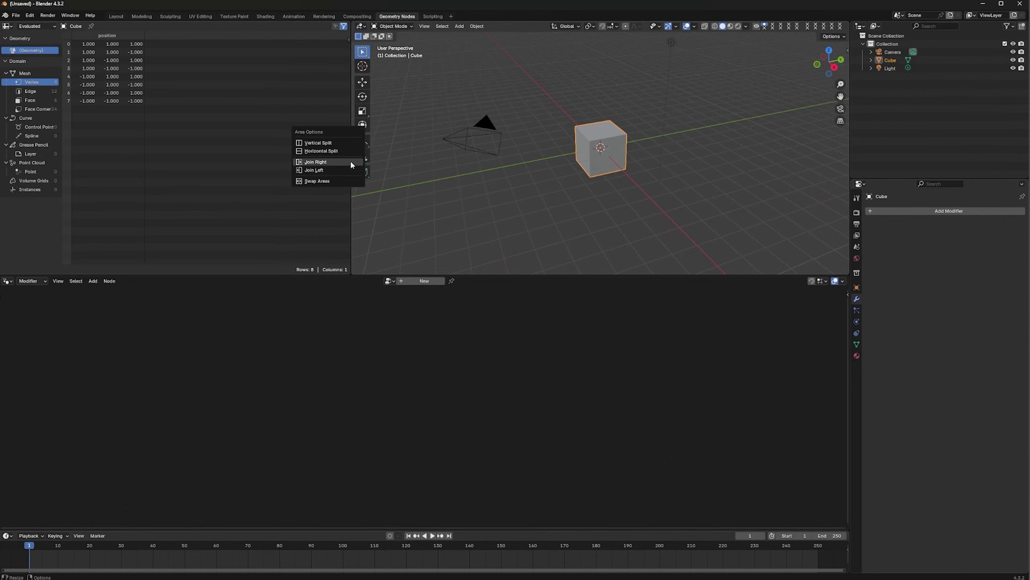
left_click(342, 172)
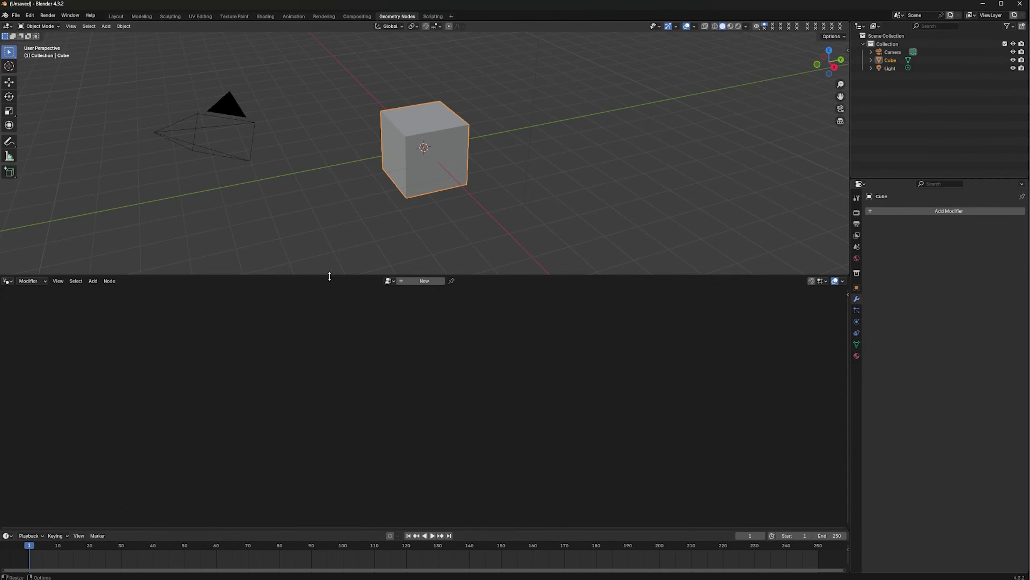
left_click_drag(329, 276, 329, 335)
Rename the default cube object as City
scroll(393, 234, "up", 1)
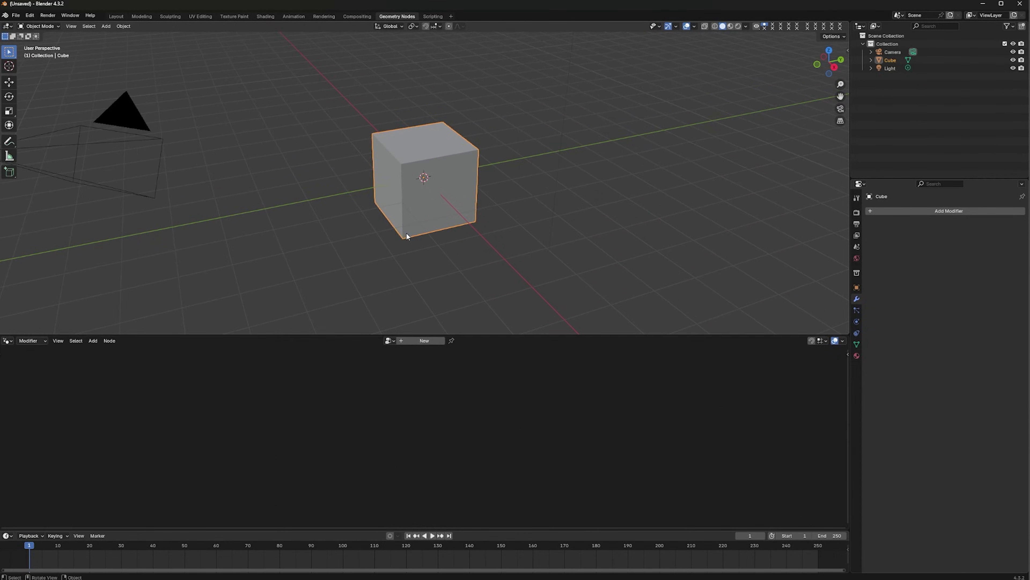
scroll(406, 236, "down", 5)
middle_click_drag(413, 221, 470, 193)
middle_click_drag(523, 146, 544, 150)
double_click(893, 59)
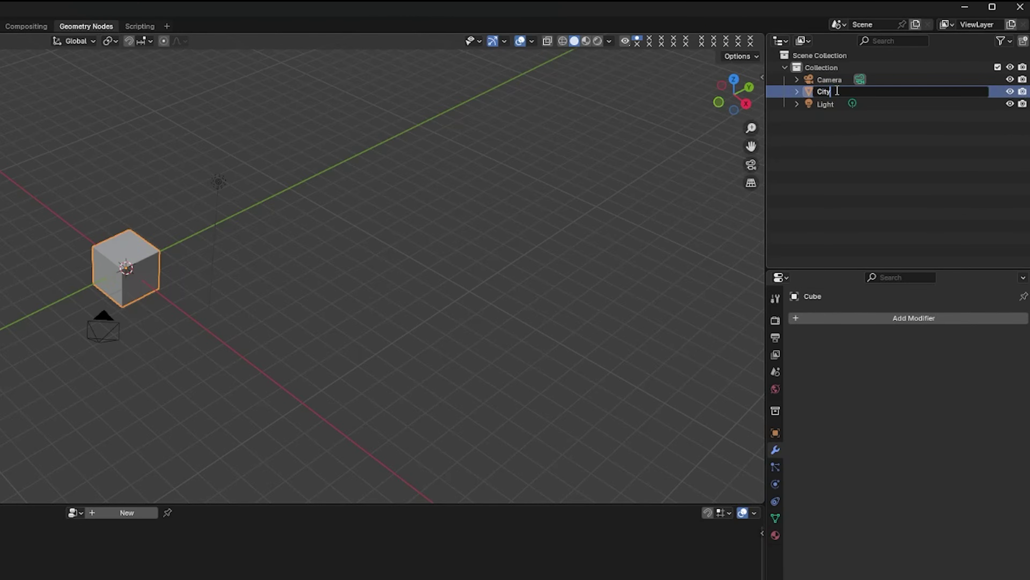
key("Return")
Create a new geometry node tree on the City object and name it "City?"
scroll(555, 212, "up", 2)
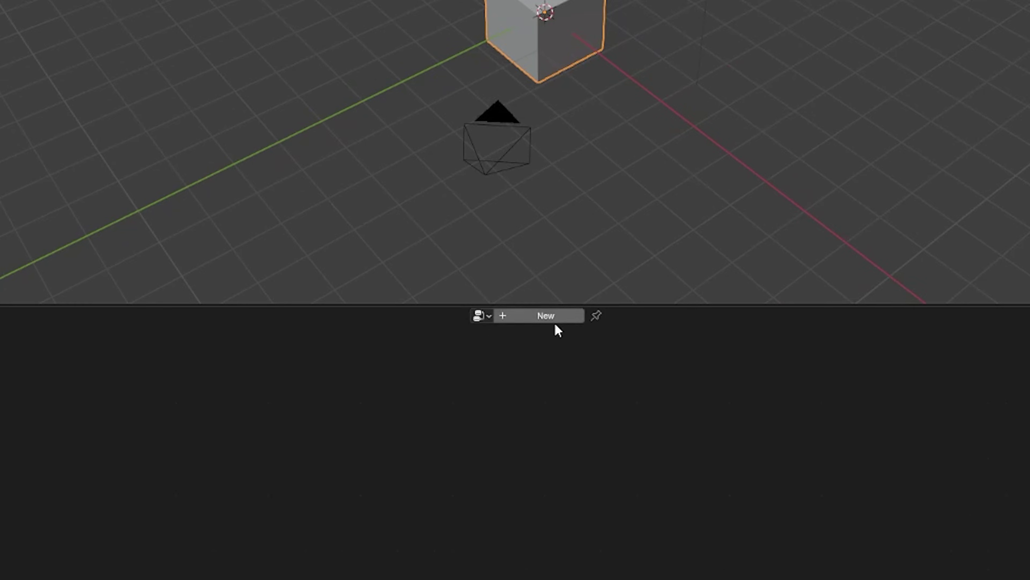
left_click(557, 320)
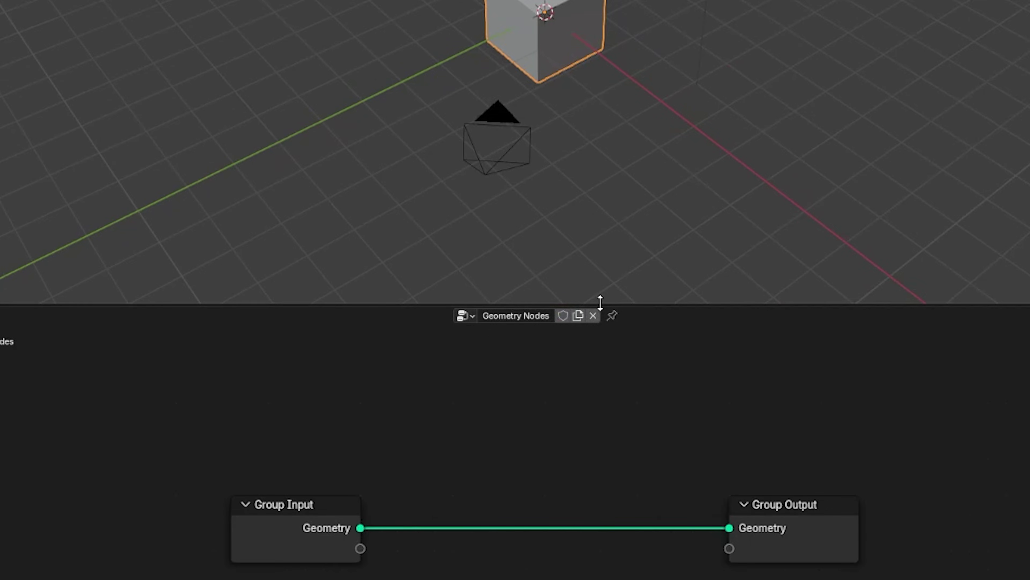
left_click_drag(601, 303, 531, 235)
type("C")
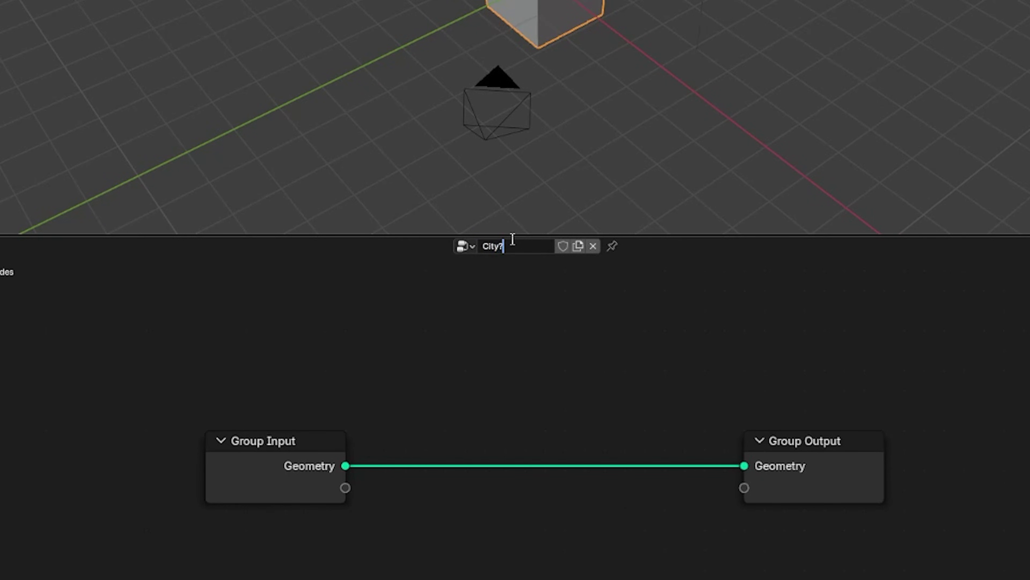
key("Return")
Delete the Group Input node from the node tree
scroll(568, 359, "down", 5)
middle_click_drag(643, 413, 643, 382)
scroll(580, 423, "up", 1)
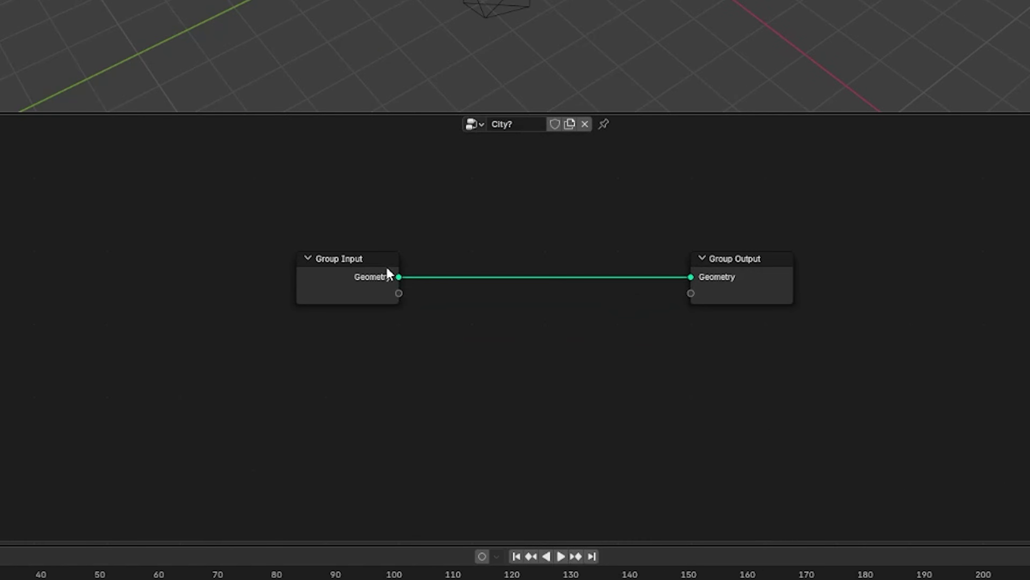
left_click(377, 266)
key("x")
Add a Grid mesh primitive node and connect its Mesh output to the Group Output's Geometry input
key("shift+a")
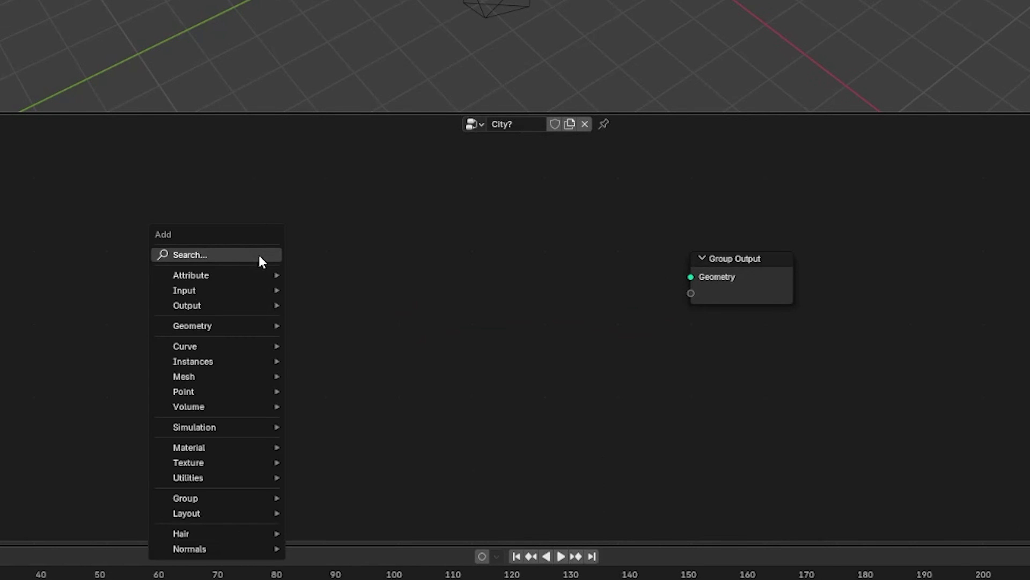
mouse_move(240, 380)
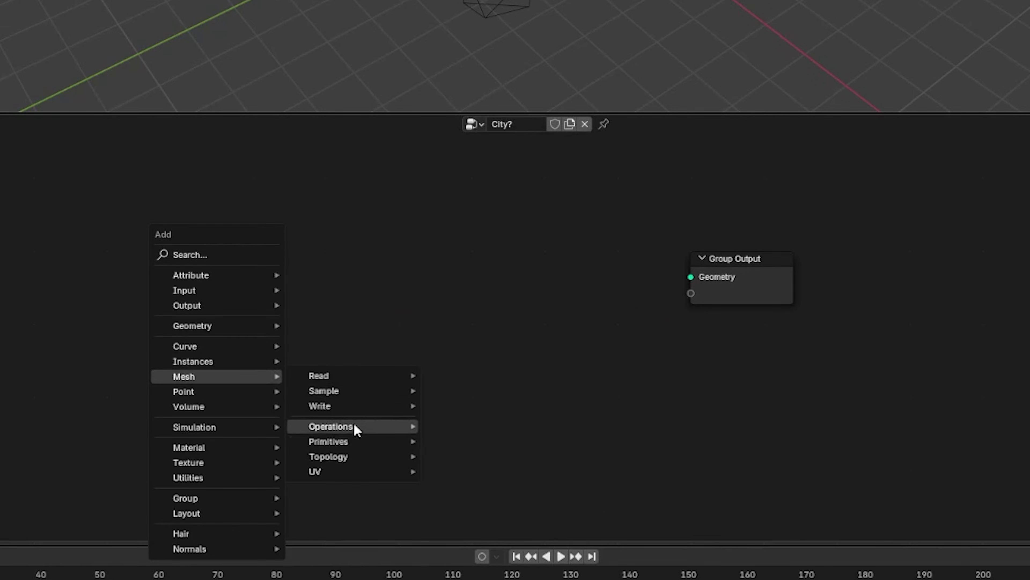
mouse_move(357, 440)
left_click(490, 486)
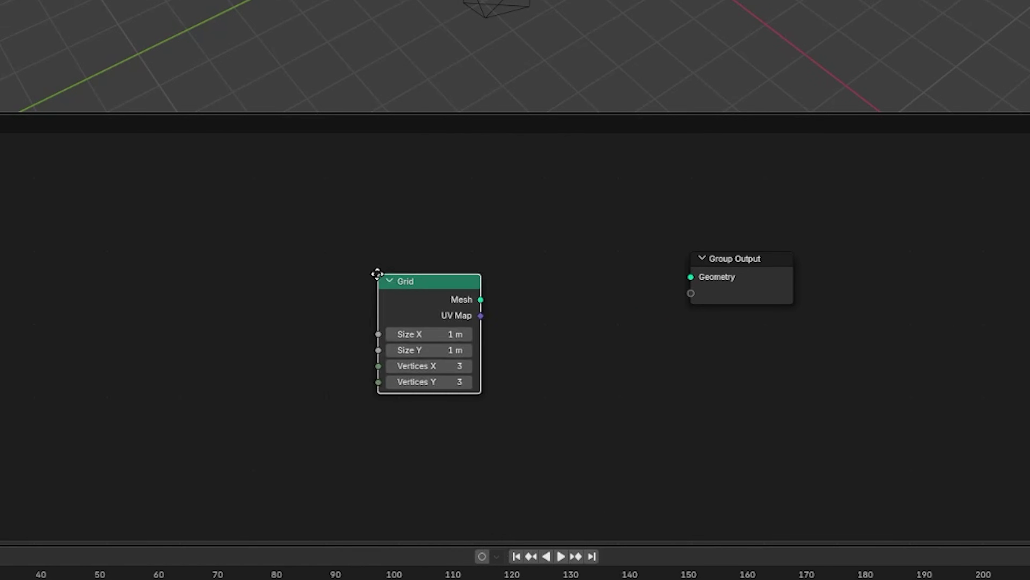
left_click(242, 248)
left_click_drag(342, 269, 696, 289)
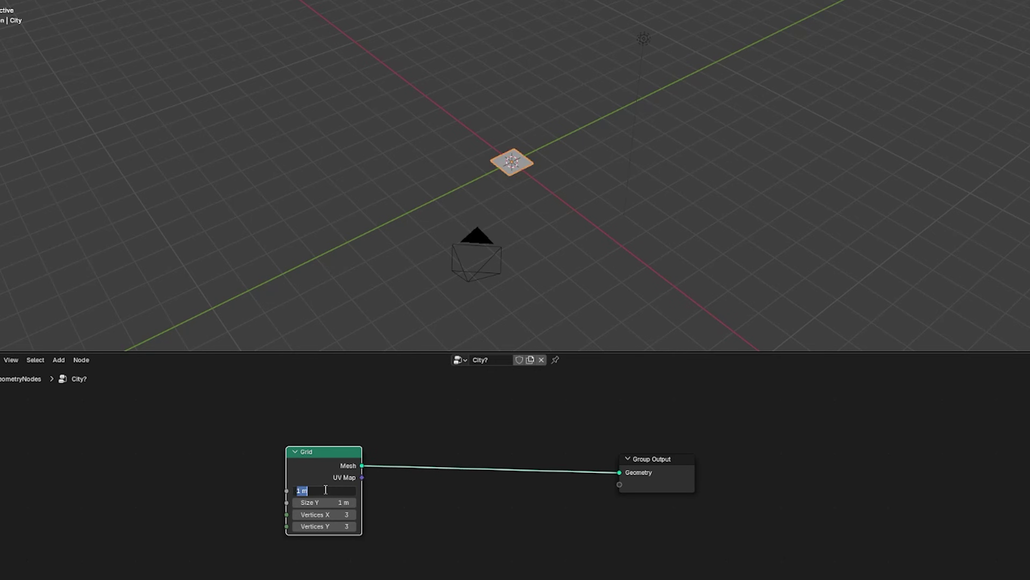
Set the Grid node's Size X and Size Y to 10 m
type("10")
key("Tab")
key("Return")
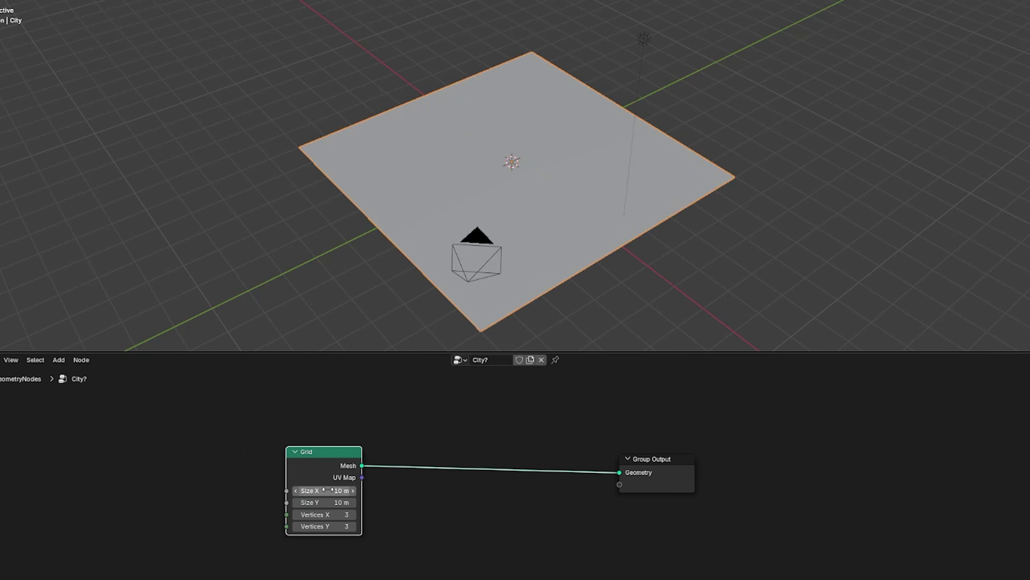
Insert a Join Geometry node between Grid and Group Output, spacing the nodes further apart
left_click_drag(648, 459, 740, 446)
key("shift+a")
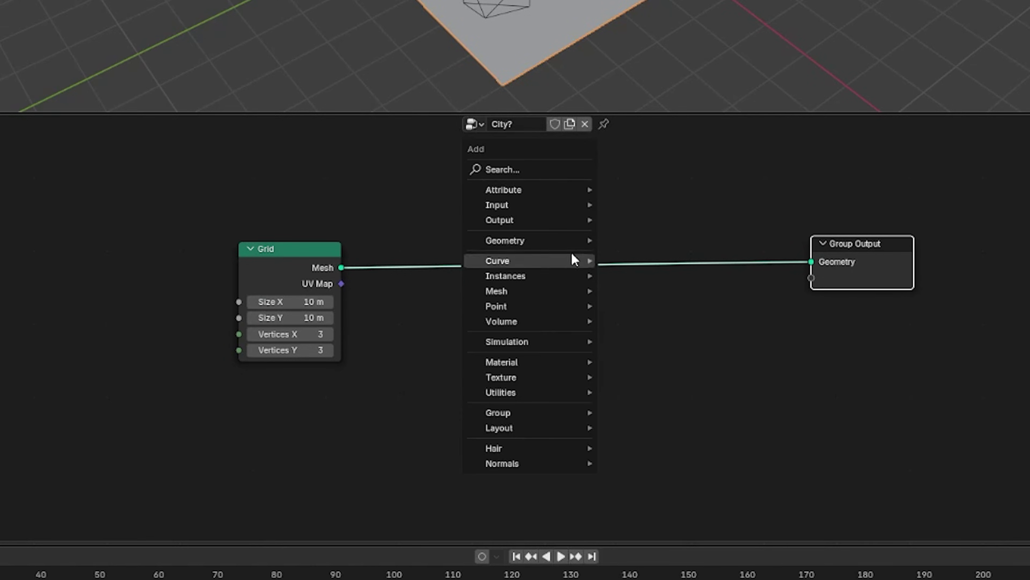
mouse_move(576, 240)
left_click(677, 322)
left_click(681, 247)
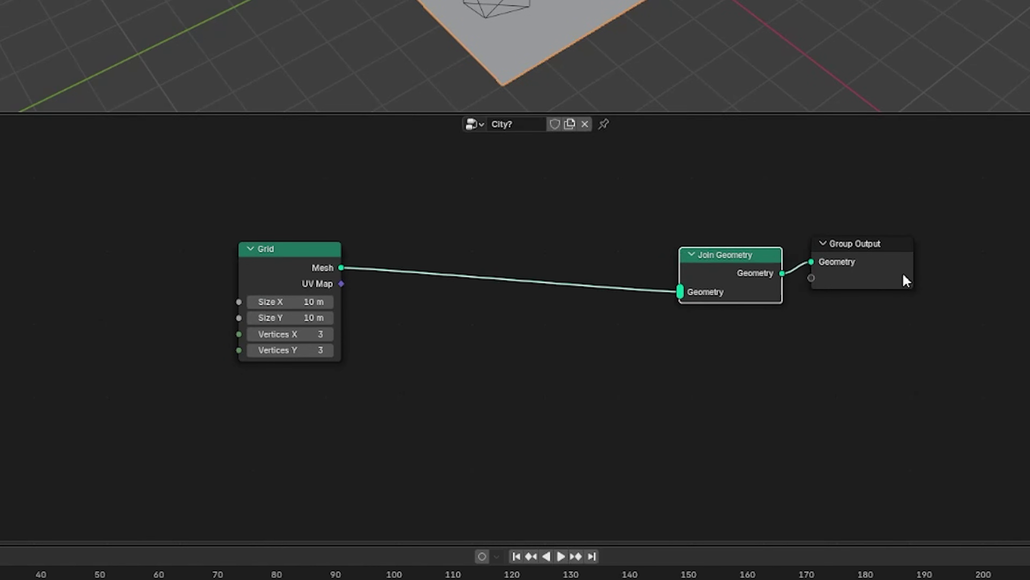
left_click_drag(881, 258, 983, 258)
left_click_drag(742, 260, 775, 252)
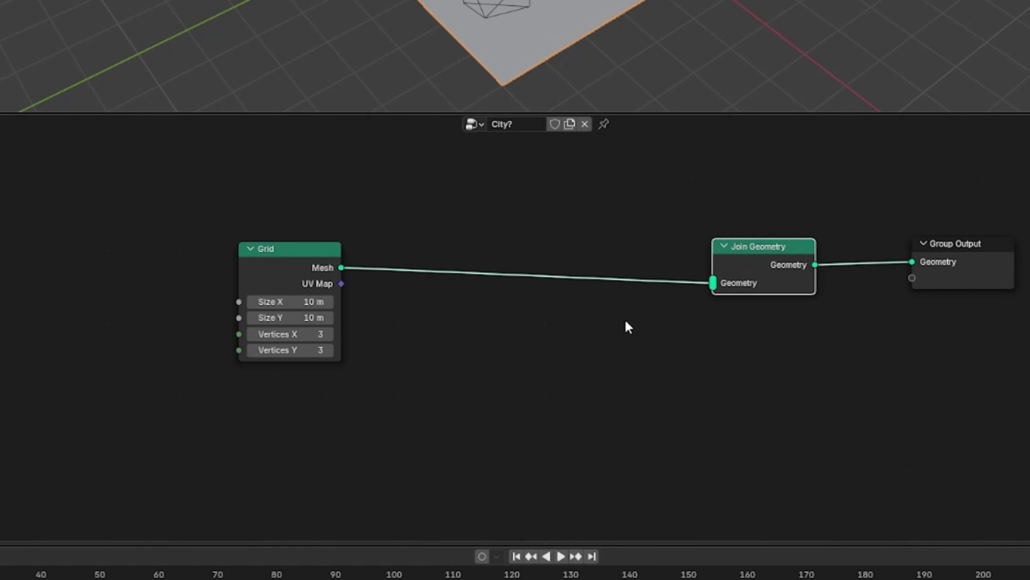
Move the Grid node further from Join Geometry and add an Instance on Points node below the link
left_click(251, 249)
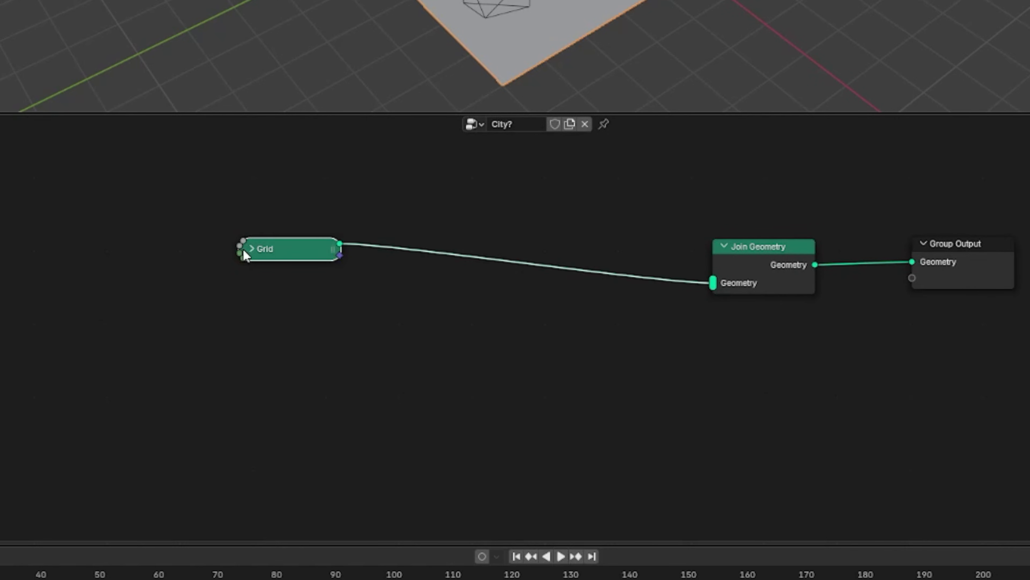
left_click(250, 248)
left_click_drag(284, 244, 211, 239)
key("shift+a")
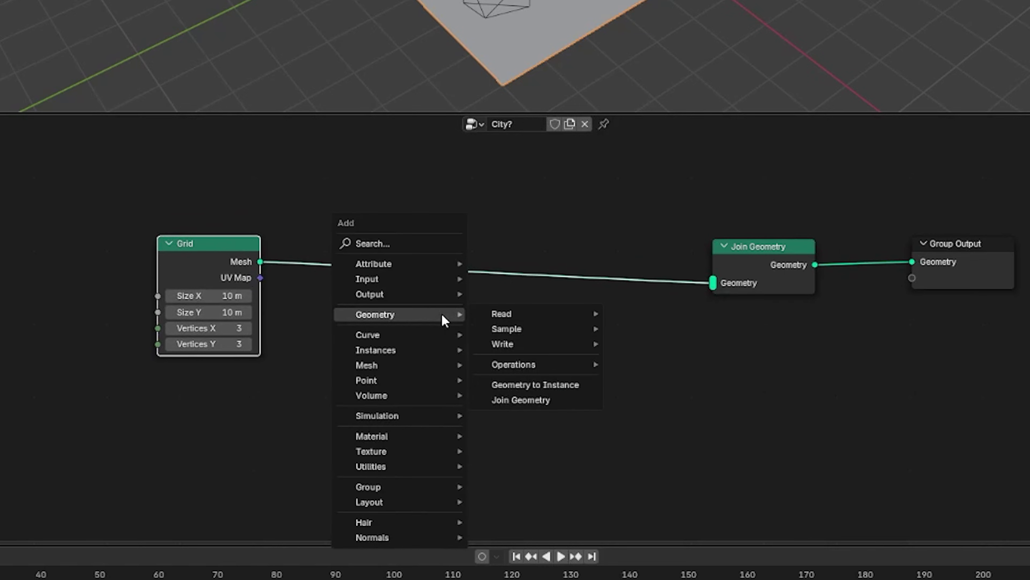
mouse_move(440, 350)
left_click(547, 349)
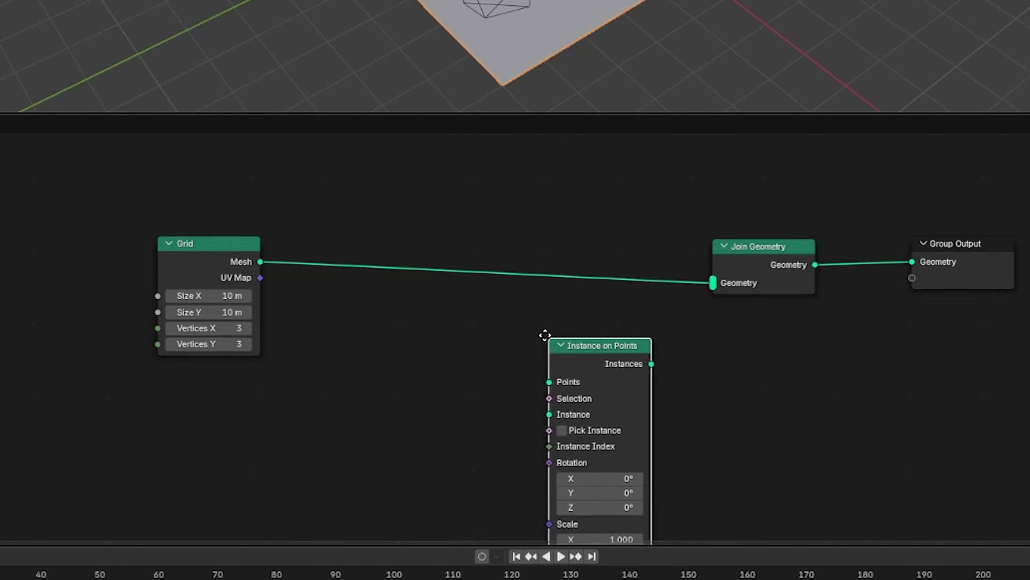
left_click(545, 323)
Add a Distribute Points on Faces node between the Grid and Instance on Points nodes
scroll(452, 337, "down", 2, "shift")
key("shift+a")
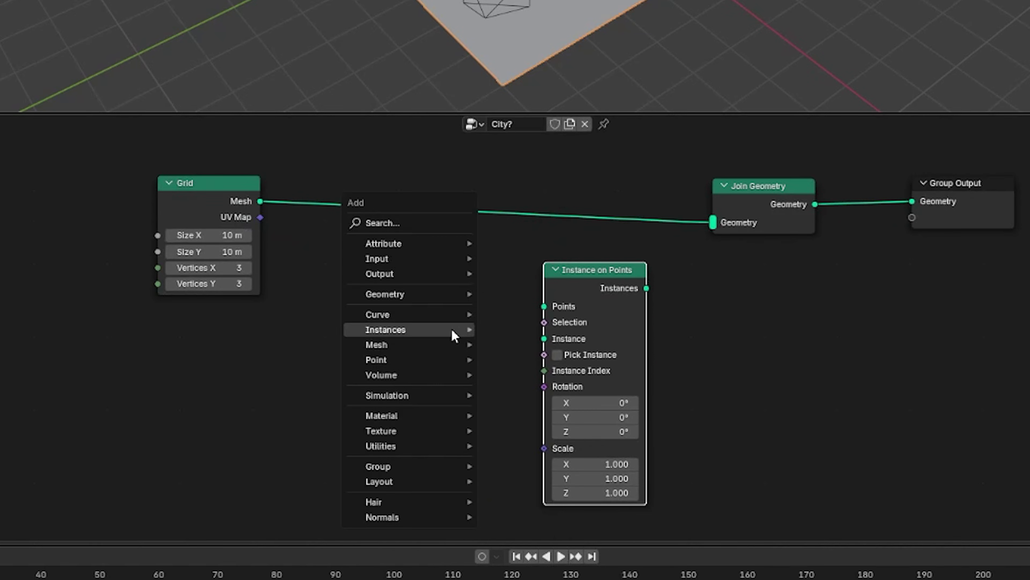
mouse_move(452, 330)
mouse_move(436, 360)
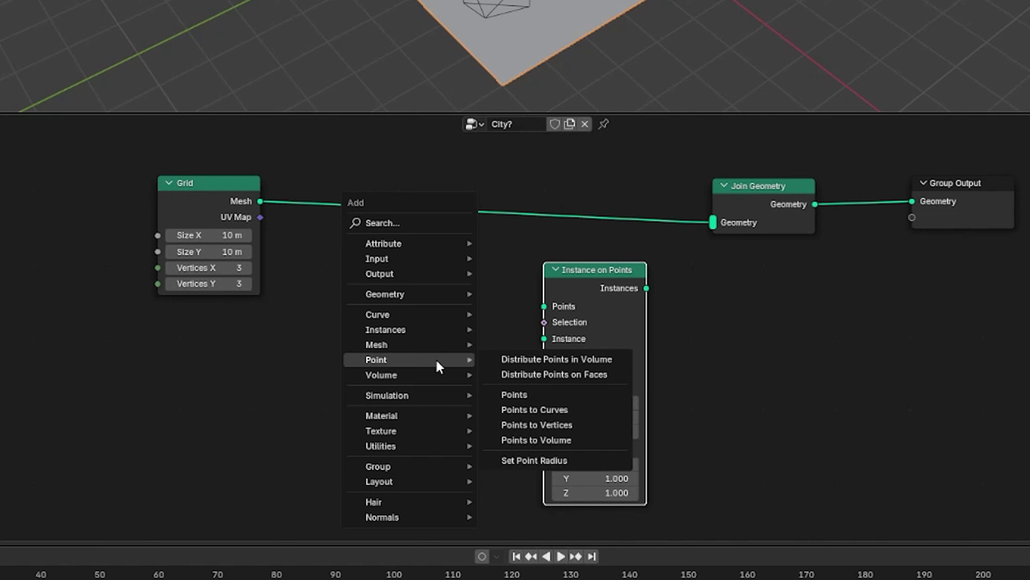
left_click(538, 377)
left_click(353, 253)
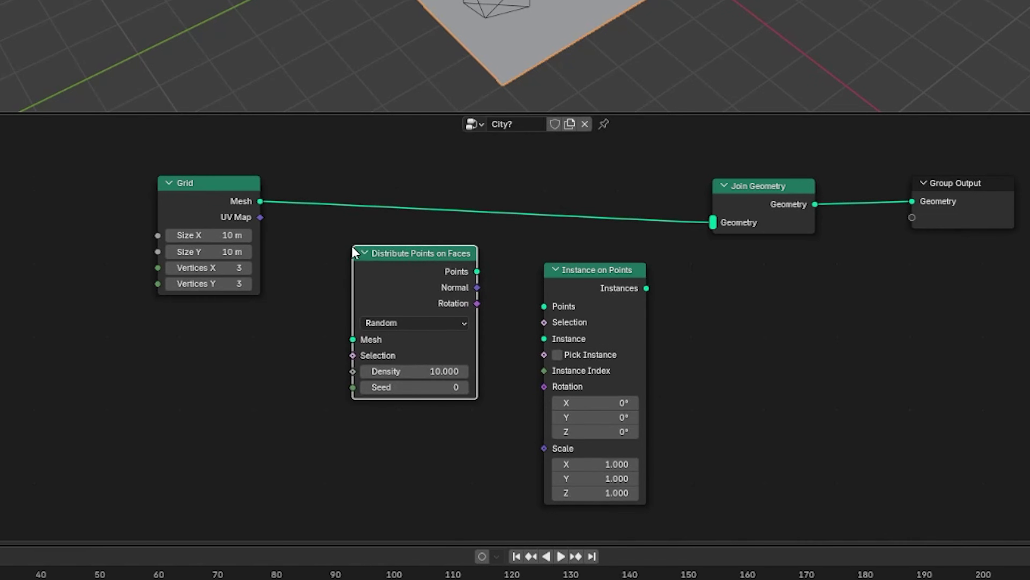
Wire the Grid's mesh through Distribute Points on Faces and Instance on Points into Join Geometry
left_click_drag(260, 201, 345, 336)
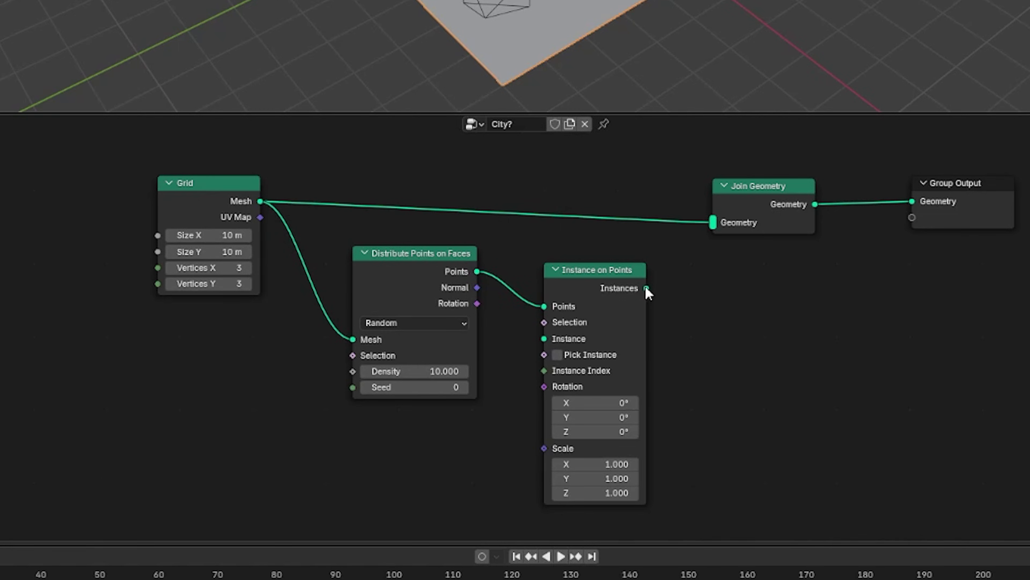
left_click_drag(647, 289, 712, 236)
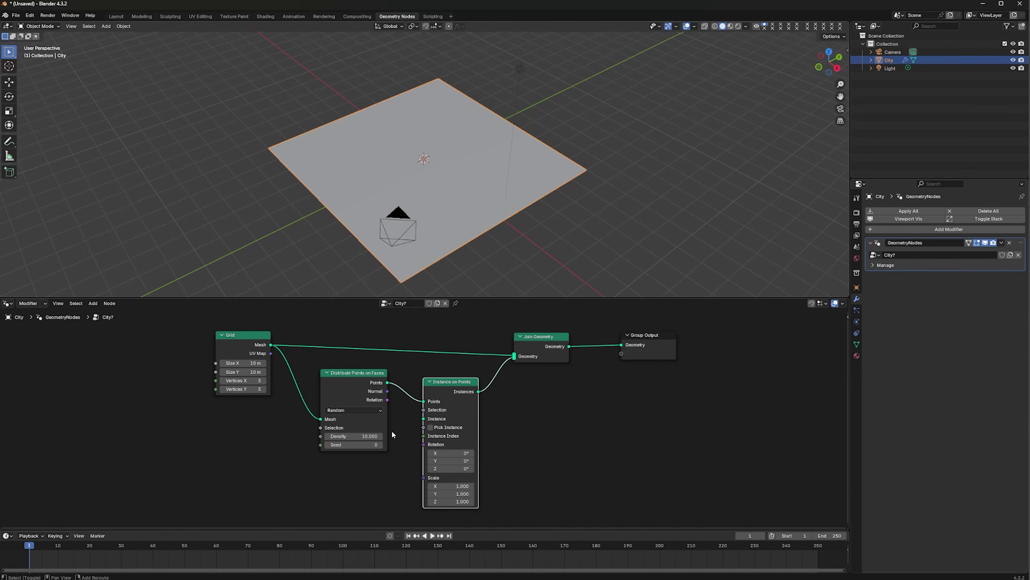
scroll(392, 434, "down", 2, "shift")
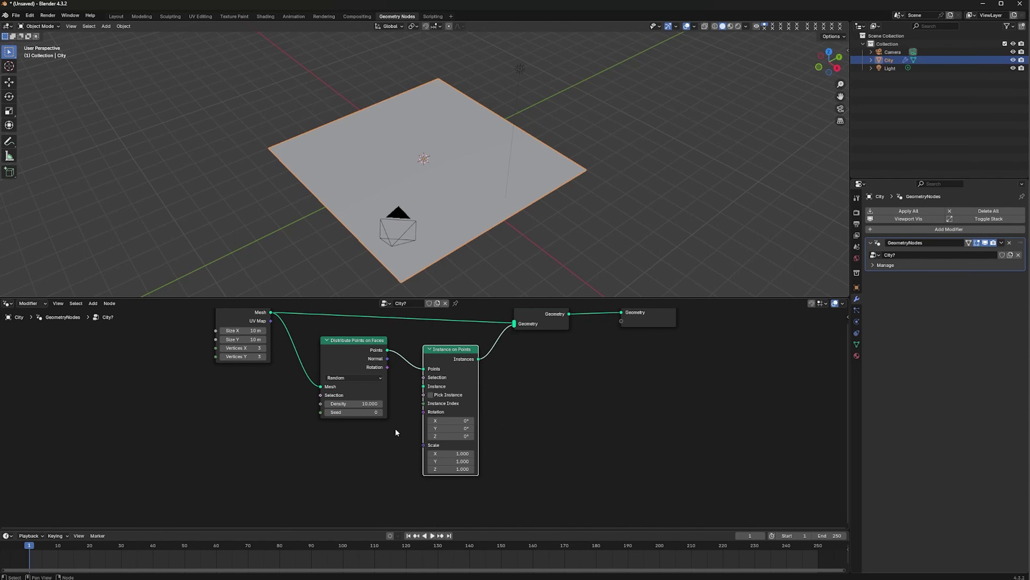
left_click(395, 430)
scroll(570, 437, "up", 1, "shift")
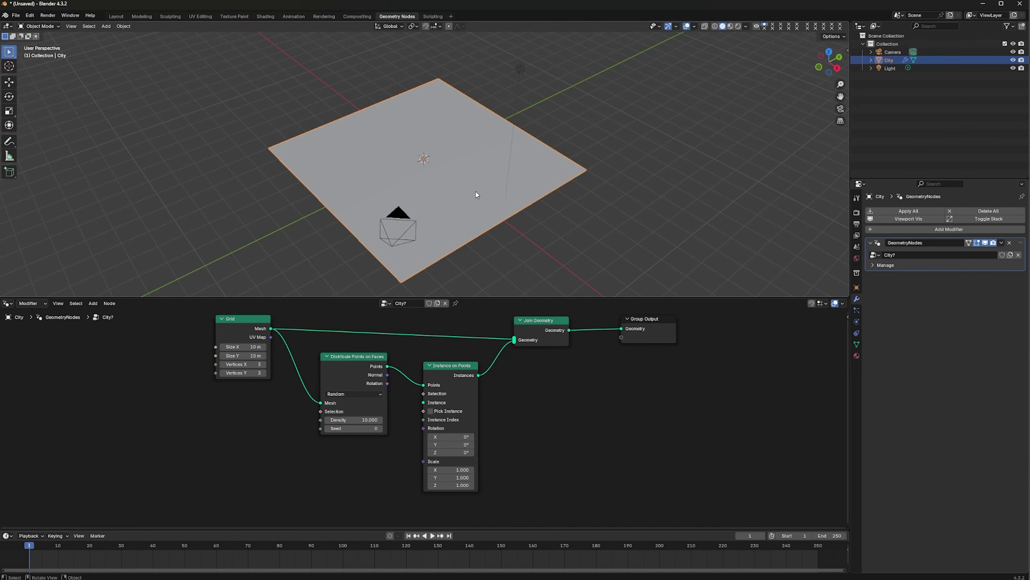
left_click_drag(424, 402, 212, 464)
left_click_drag(274, 461, 275, 462)
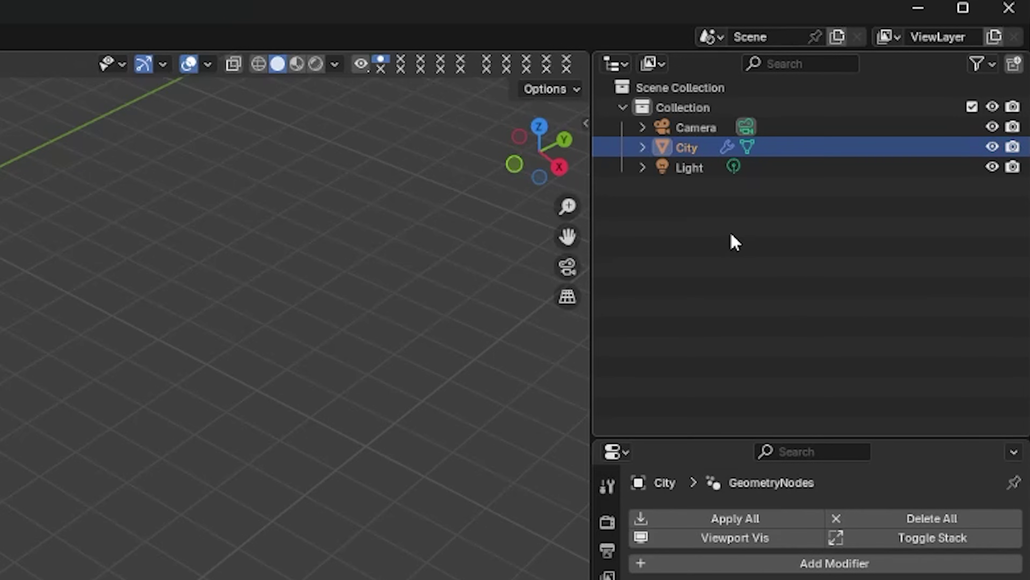
Create a new collection named Buildings directly under the Scene Collection
left_click(887, 86)
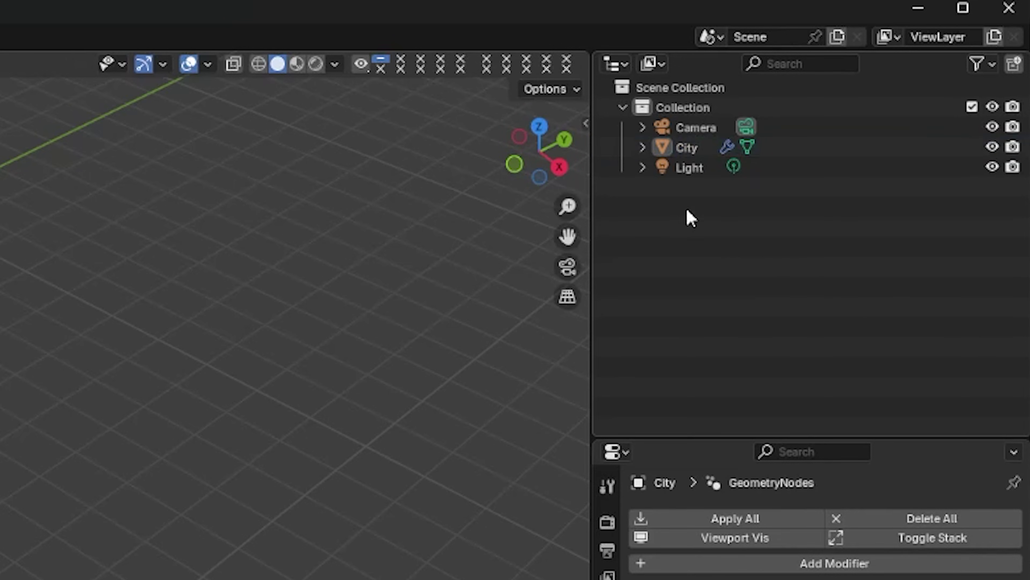
right_click(877, 80)
left_click(877, 80)
left_click(691, 201)
double_click(690, 198)
type("Euildings")
key("Return")
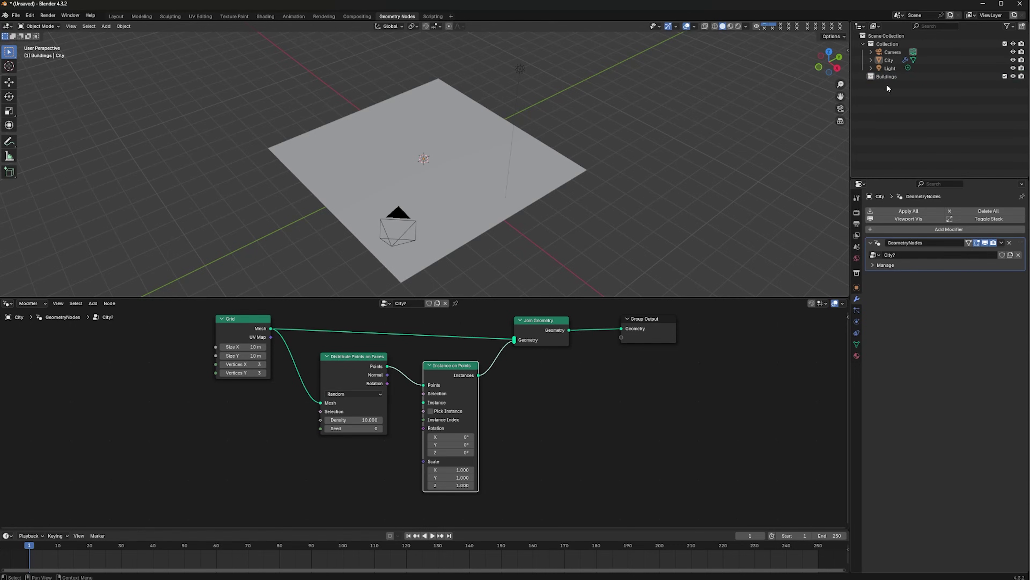
Add a cube mesh to the Buildings collection and move it 7 m along the X axis
key("shift+a")
mouse_move(591, 160)
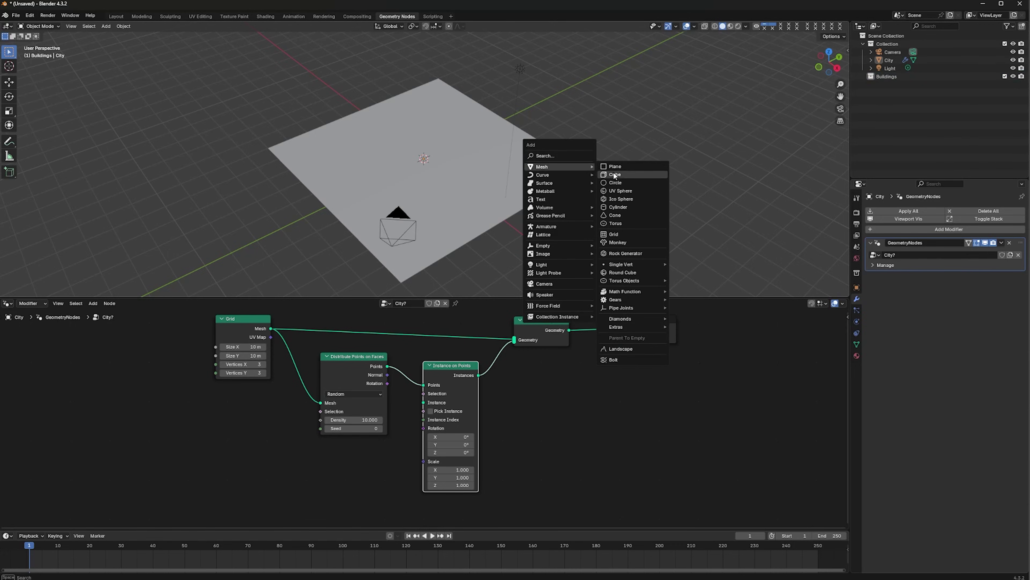
left_click(623, 175)
type("gx7")
key("Return")
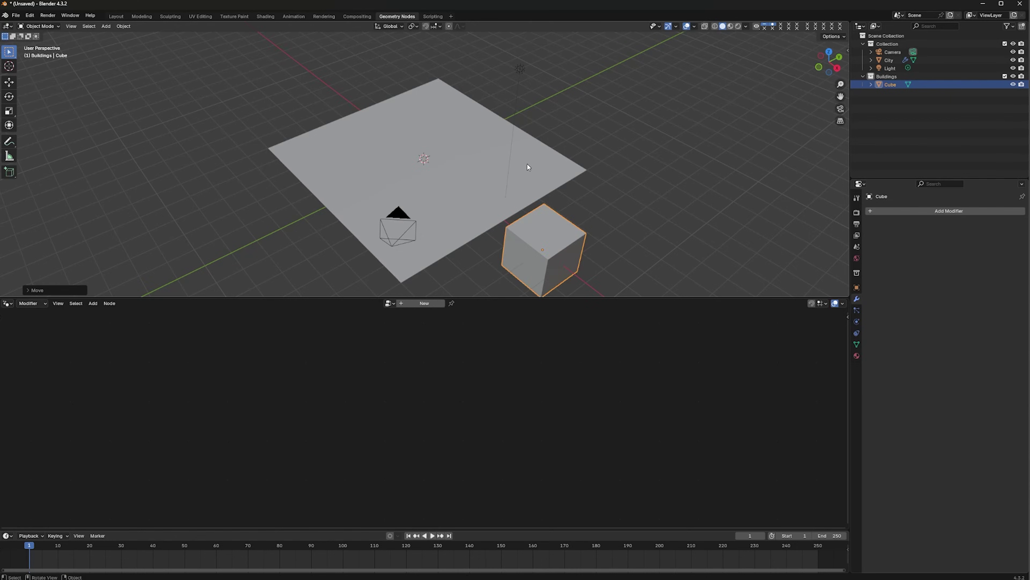
Rename the cube as Building1
double_click(891, 84)
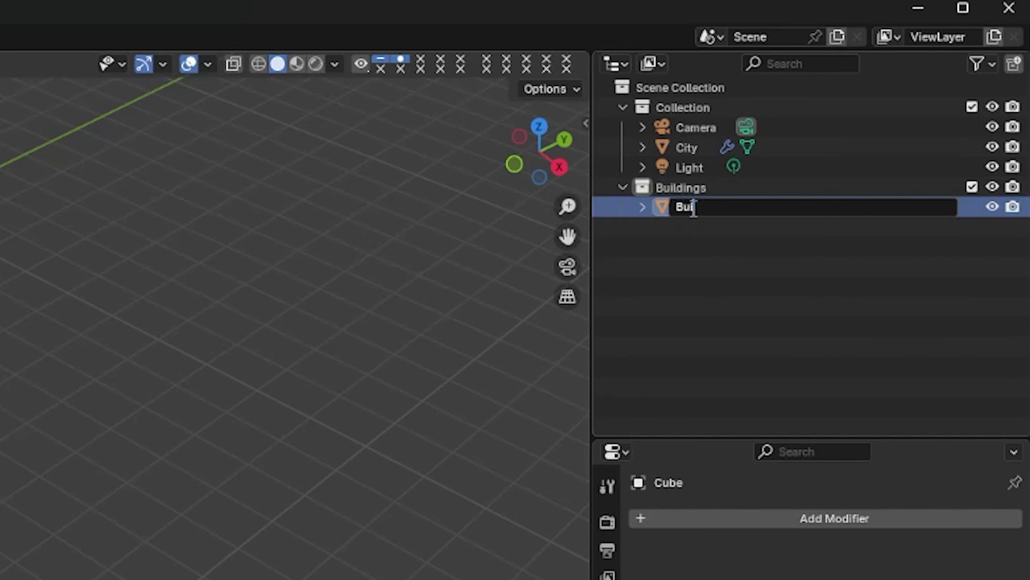
type("Building1")
key("Return")
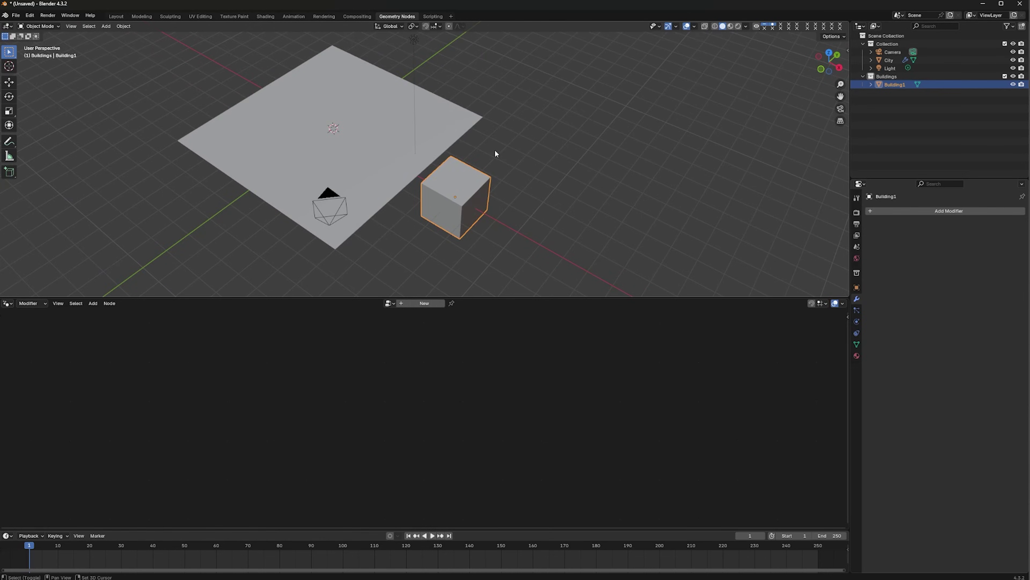
Duplicate Building1 with a 4 m offset along the Y axis and rename the copy as Building2
key("shift+d")
key("x")
key("y")
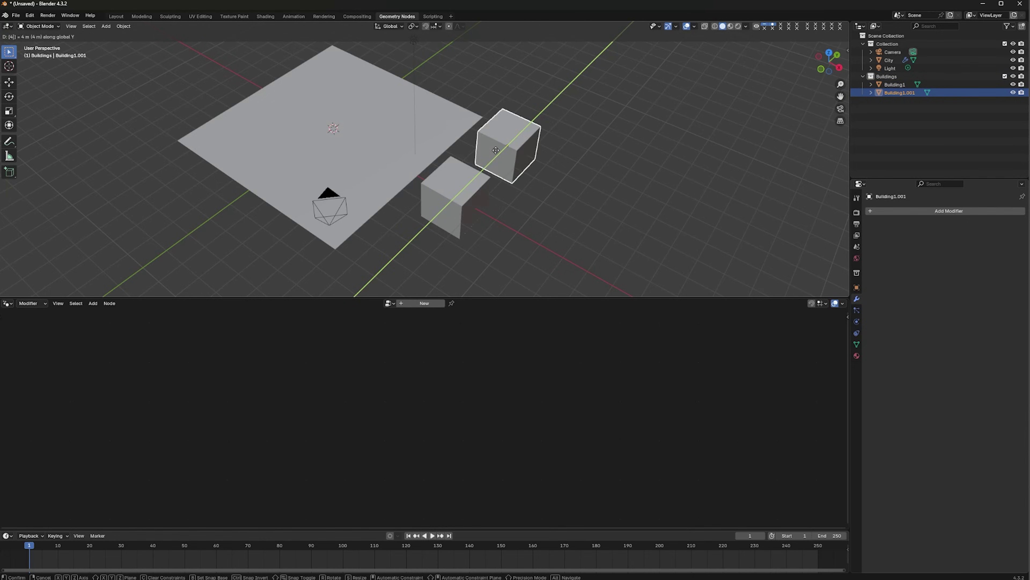
left_click(495, 149)
middle_click_drag(521, 155, 519, 148)
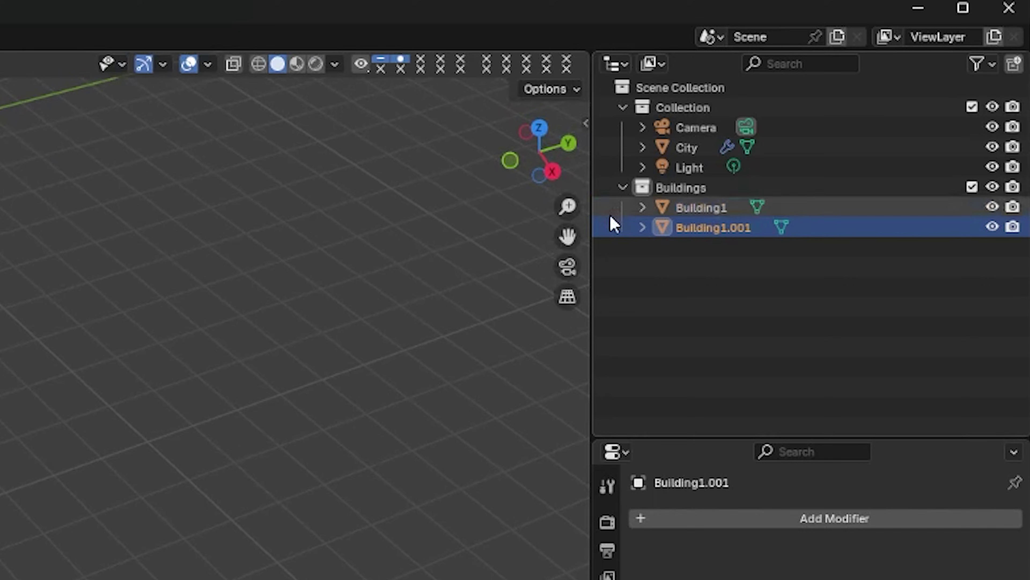
double_click(888, 93)
type("Building2")
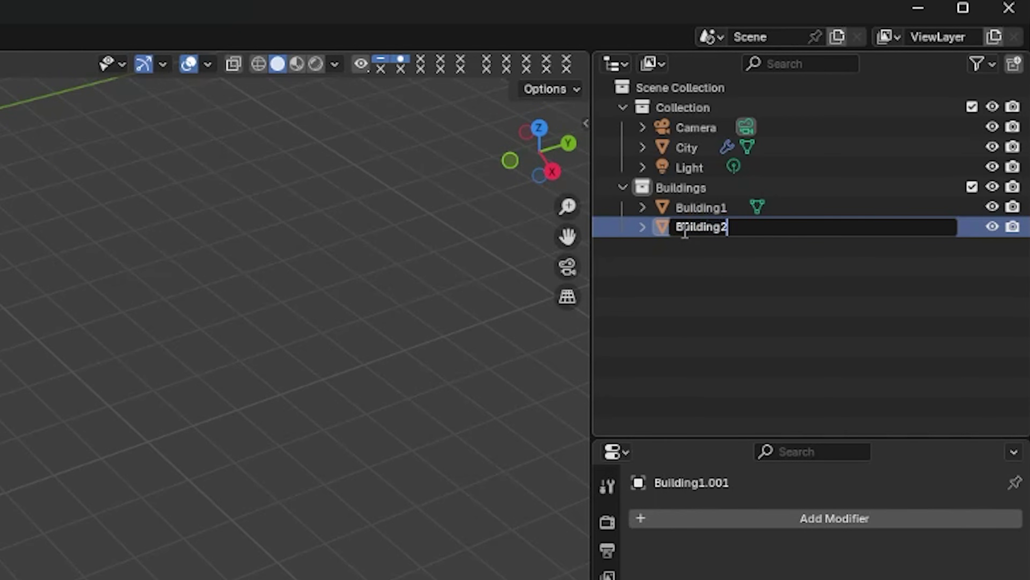
key("Return")
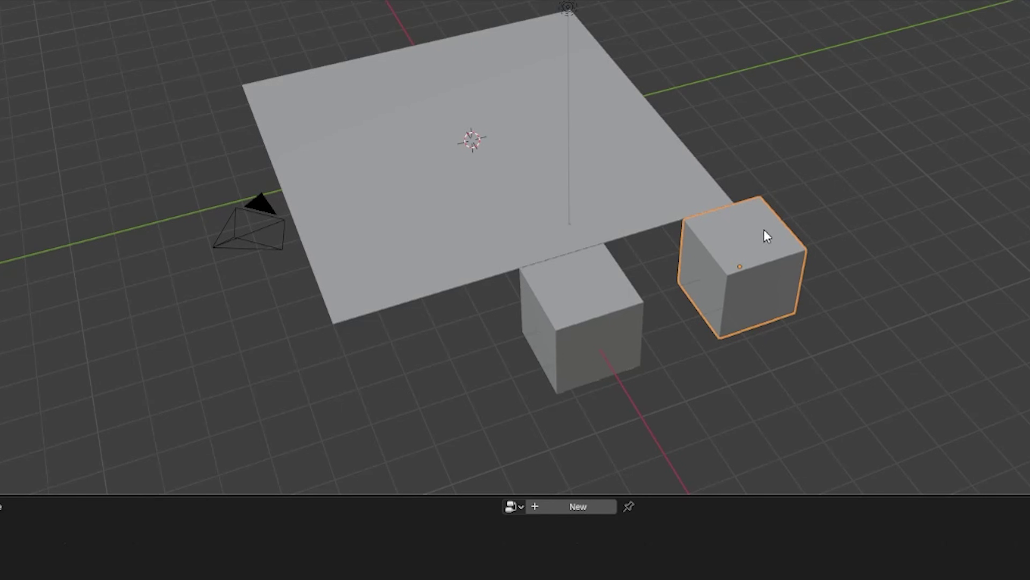
Inset the top face of Building2 and extrude the inner face slightly upward
middle_click_drag(754, 240, 624, 331, "shift")
scroll(600, 315, "up", 3)
key("Tab")
scroll(609, 262, "up", 2)
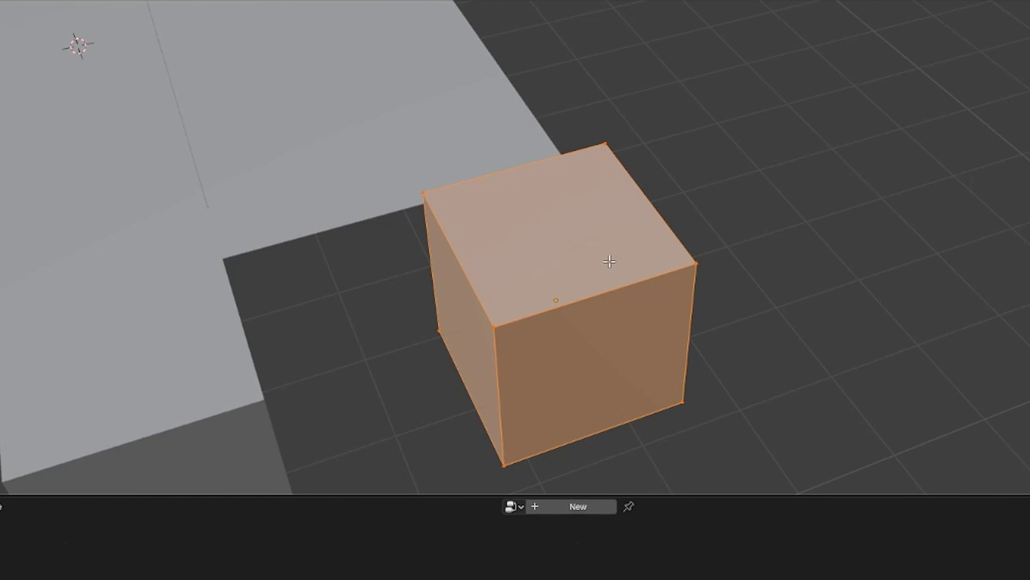
left_click(597, 247)
key("i")
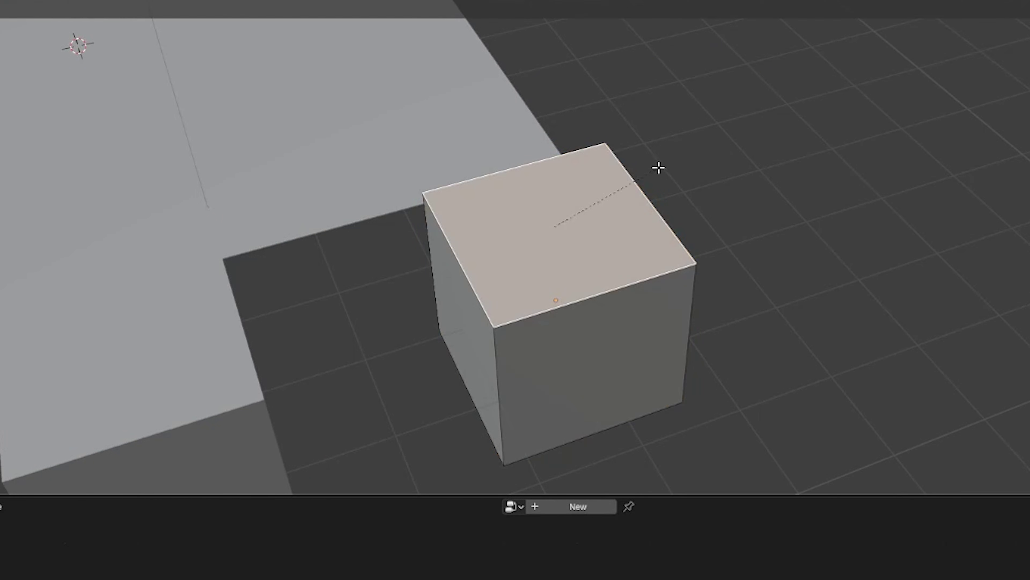
left_click(637, 173)
key("e")
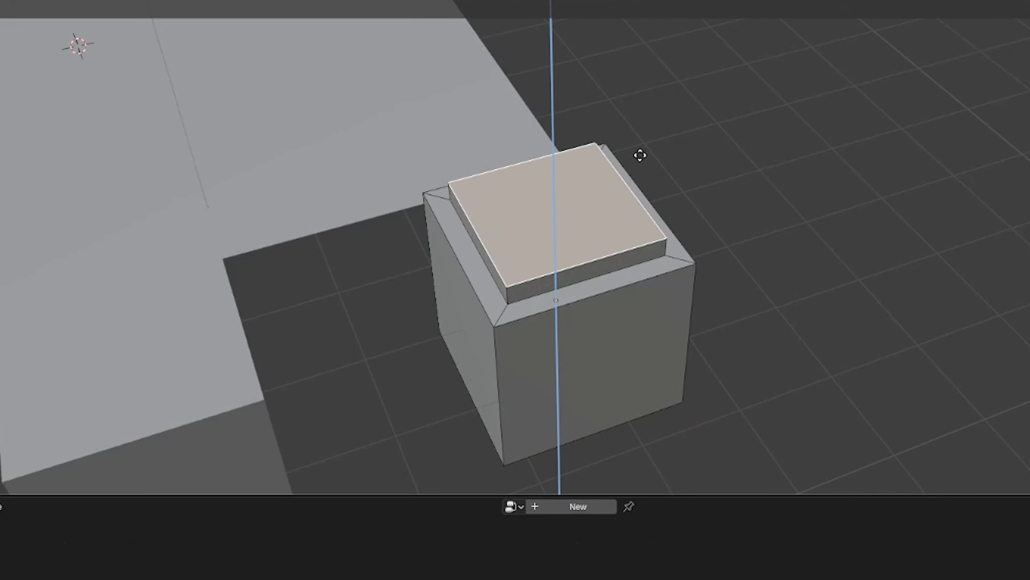
left_click(639, 156)
Return to Object Mode and move Building2 along the Y axis closer to Building1
key("Tab")
key("g")
key("x")
key("y")
left_click(509, 276)
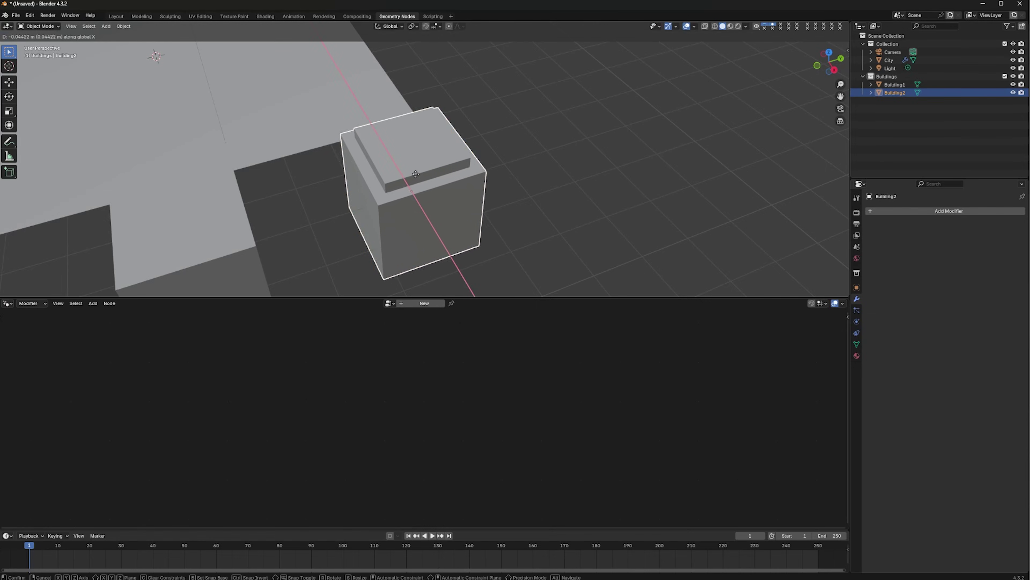
middle_click_drag(387, 179, 529, 80)
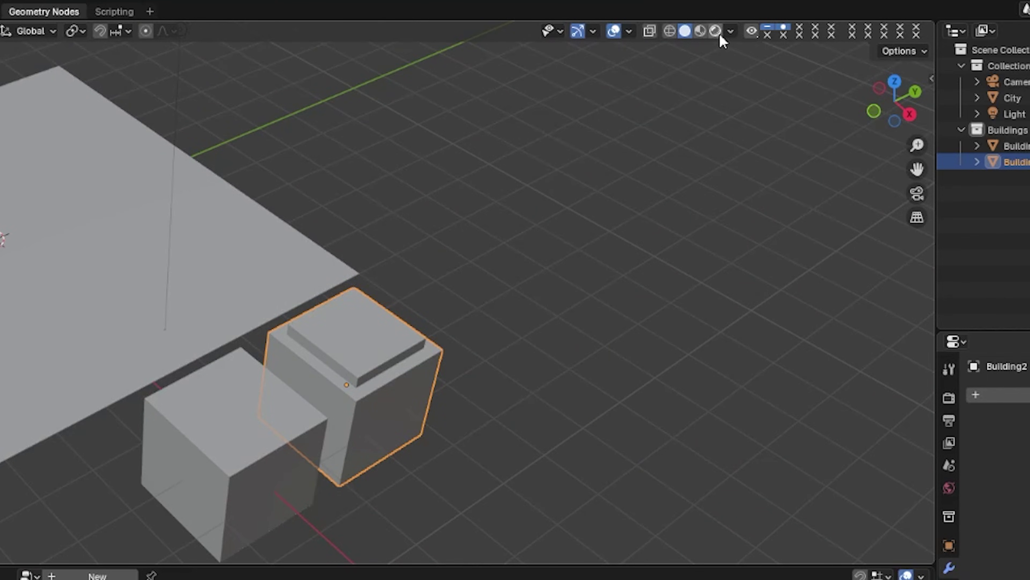
Set the solid viewport shading color to Random and enable Cavity
left_click(731, 31)
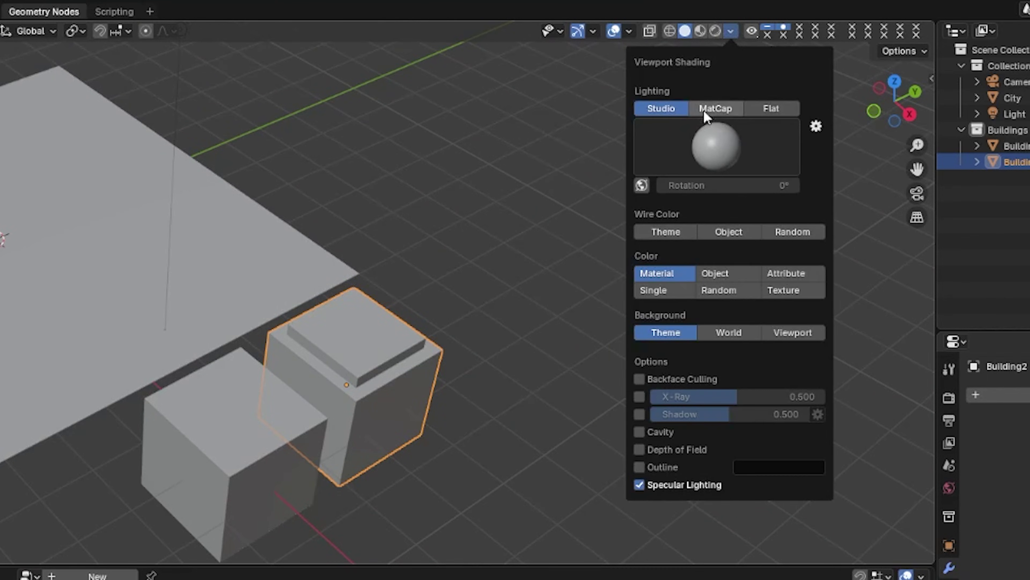
left_click(719, 291)
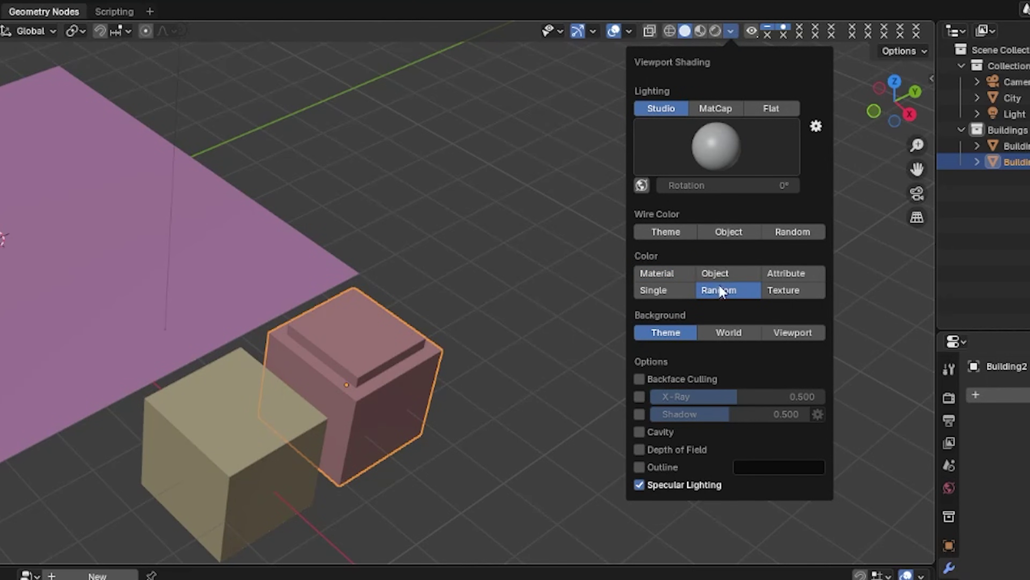
left_click(648, 438)
middle_click_drag(106, 303, 143, 301)
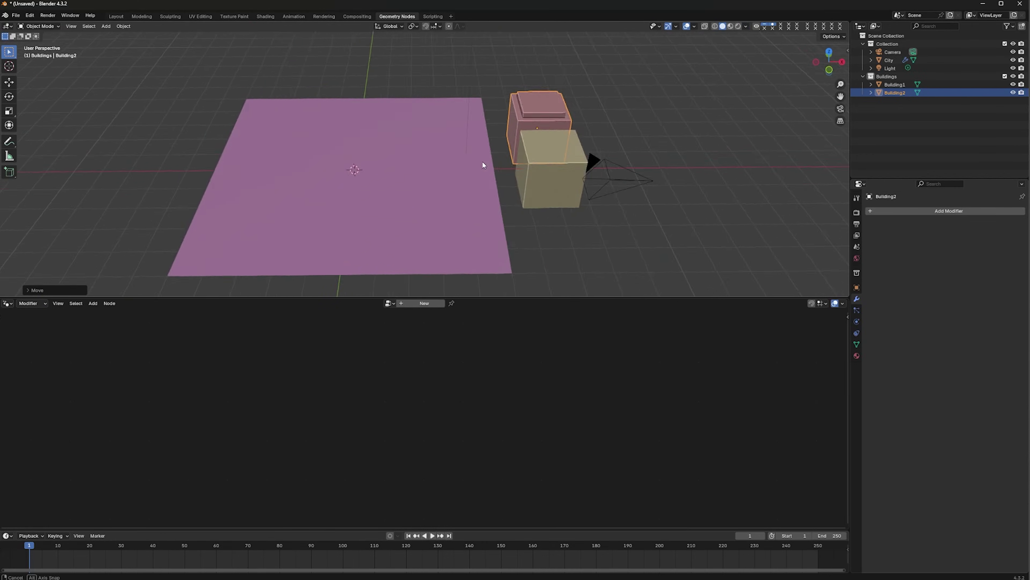
Select the City plane and add a Collection Info node below the Grid node
middle_click_drag(449, 167, 365, 128)
left_click(442, 211)
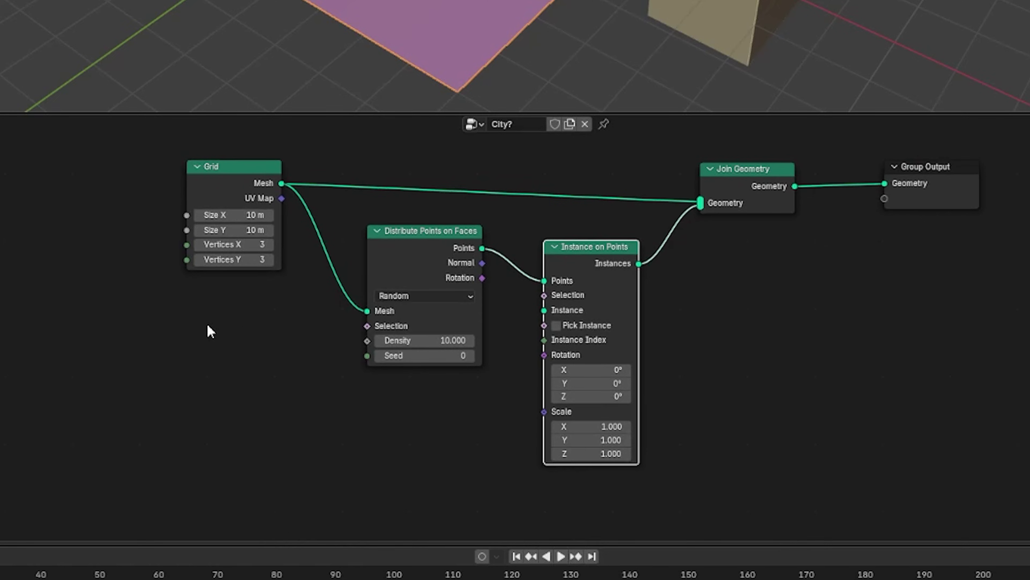
key("shift+a")
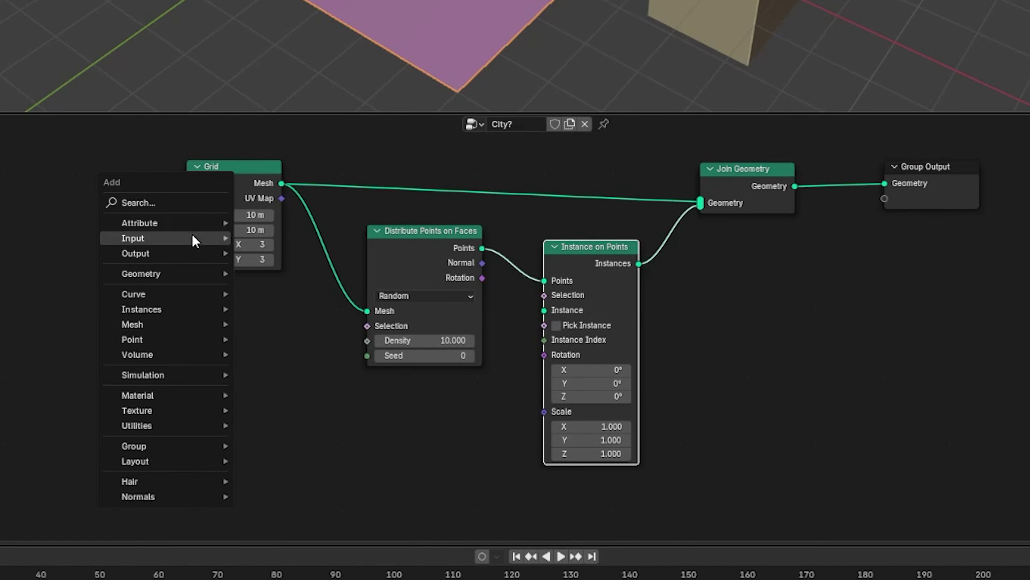
mouse_move(198, 239)
mouse_move(276, 282)
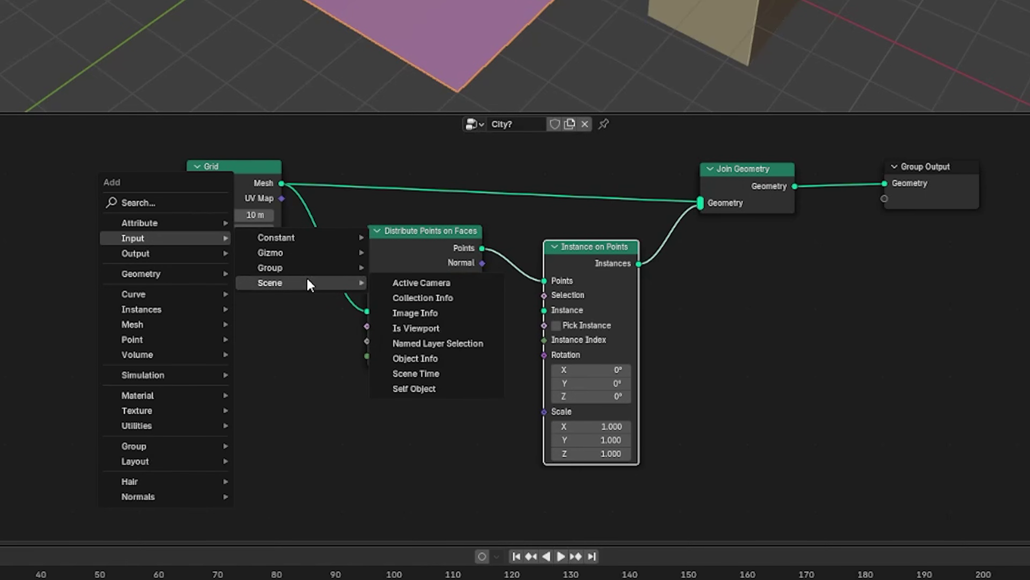
left_click(432, 296)
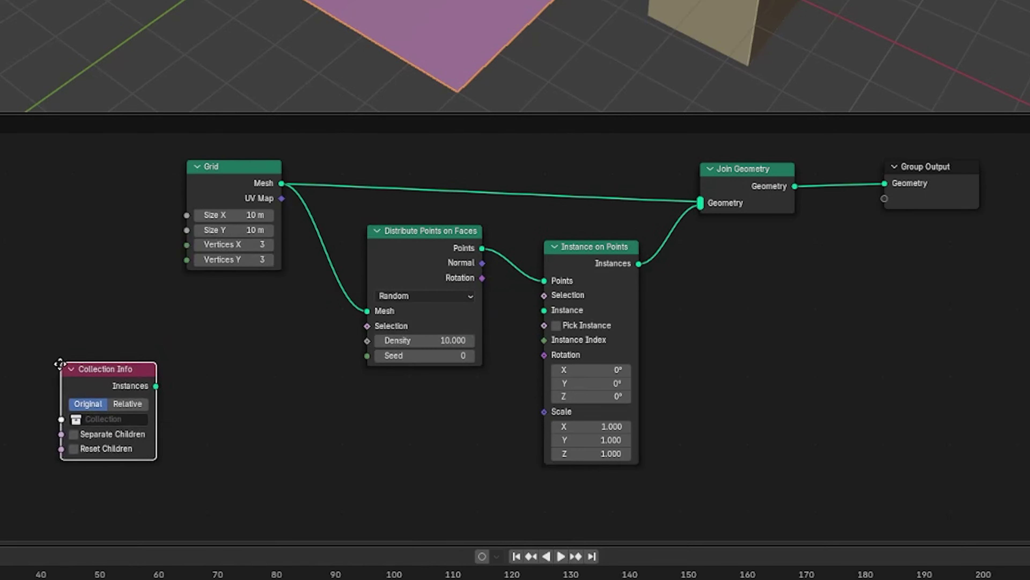
left_click(69, 423)
Add a Transform Geometry node between Collection Info and Instance on Points
scroll(178, 380, "down", 2, "shift")
key("shift+a")
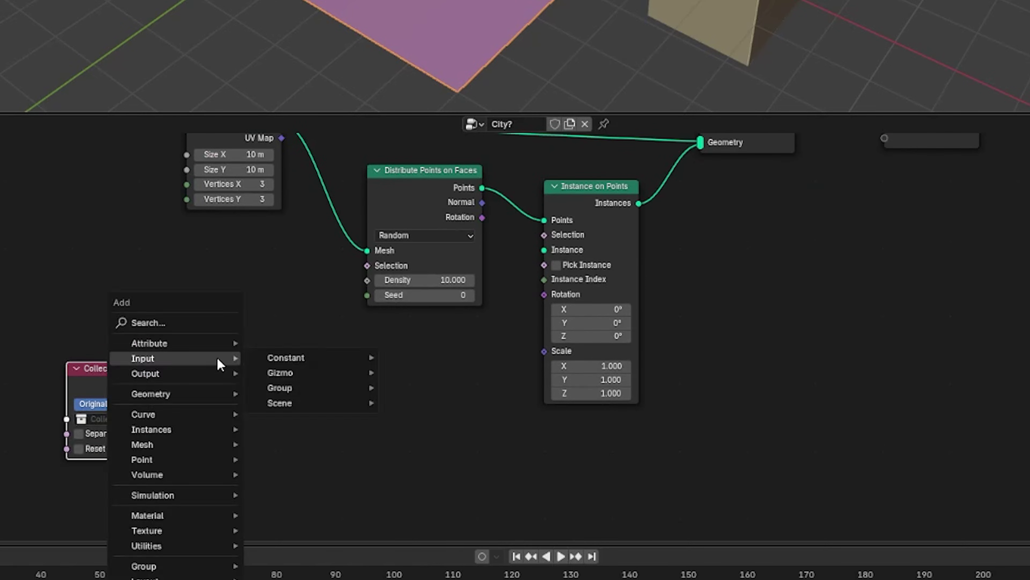
mouse_move(222, 390)
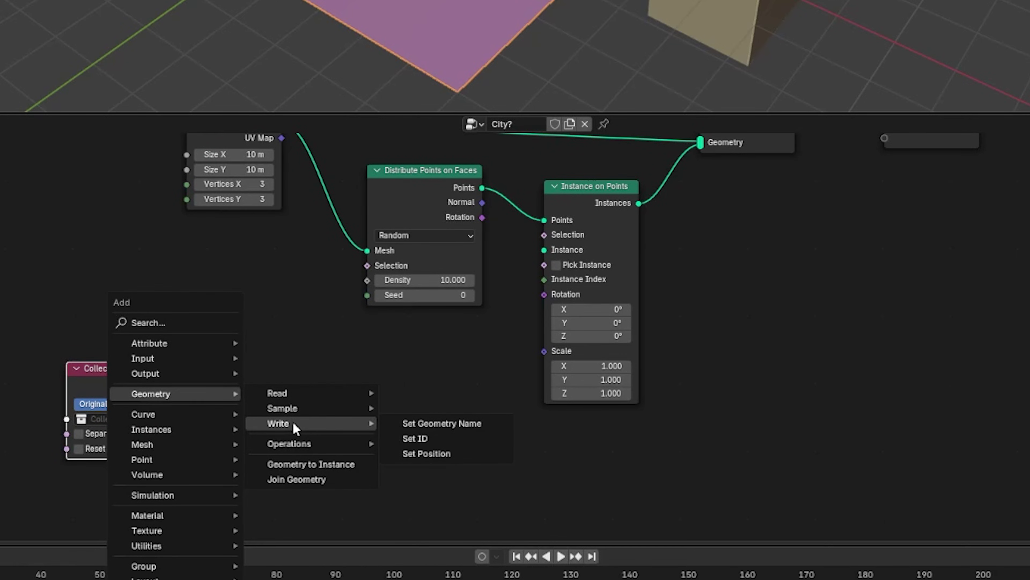
mouse_move(296, 444)
left_click(444, 549)
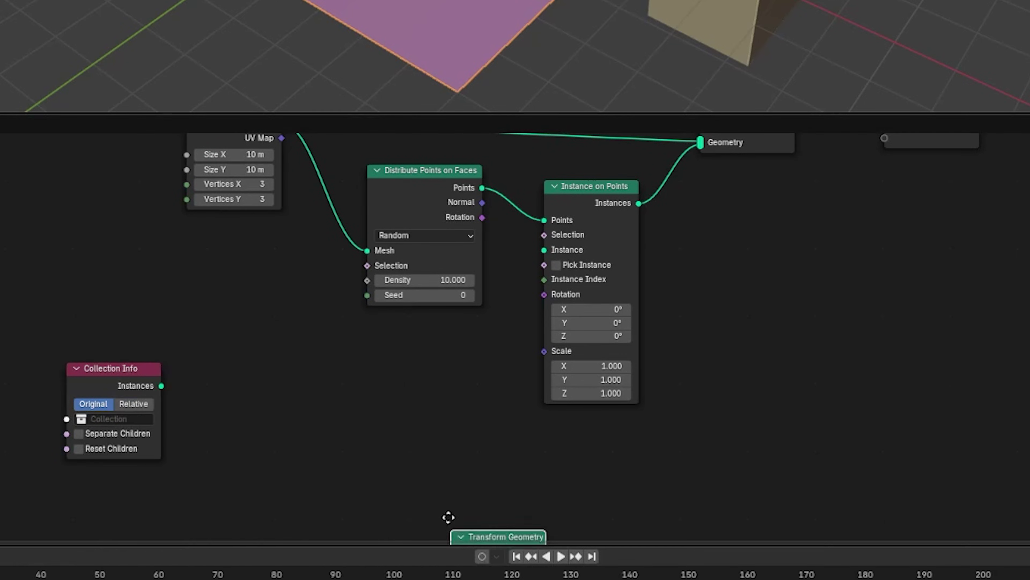
left_click(296, 328)
scroll(441, 358, "down", 3, "shift")
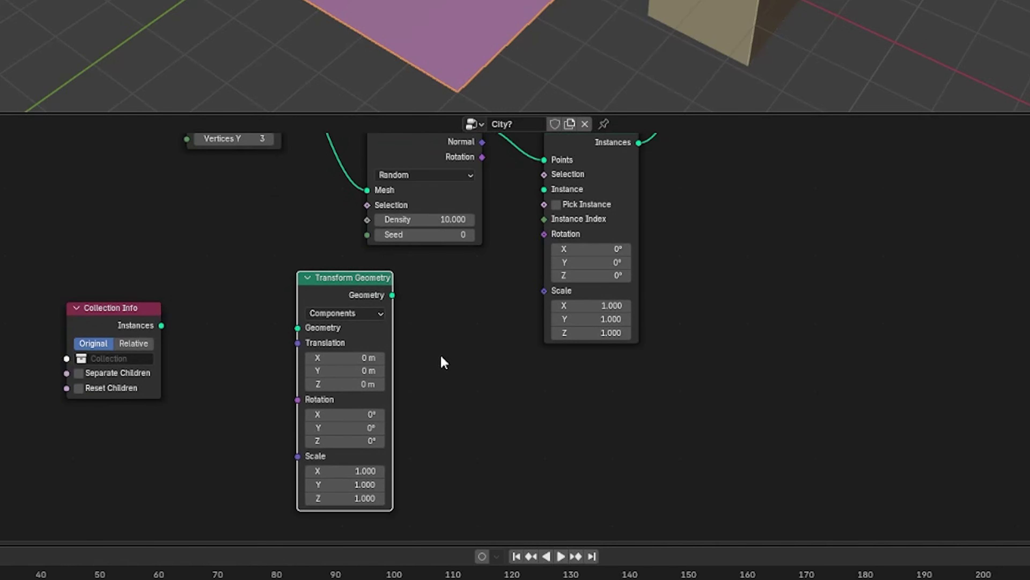
Wire Collection Info's instances through Transform Geometry into the Instance input of Instance on Points
left_click_drag(162, 325, 307, 342)
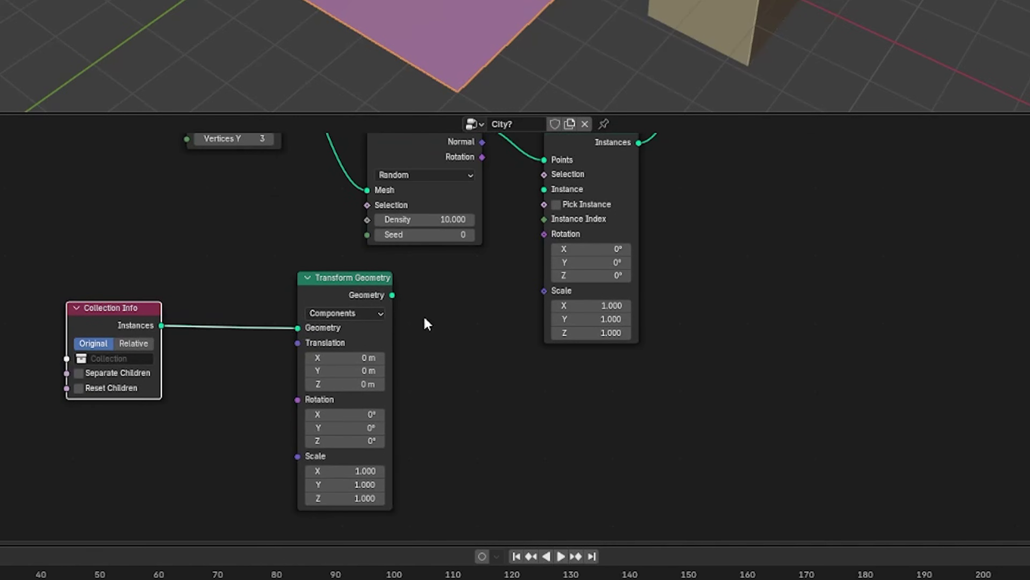
scroll(428, 324, "up", 2, "shift")
left_click_drag(392, 325, 545, 220)
Set Collection Info to the Buildings collection with Separate Children and Reset Children, and enable Pick Instance on Instance on Points
left_click(113, 389)
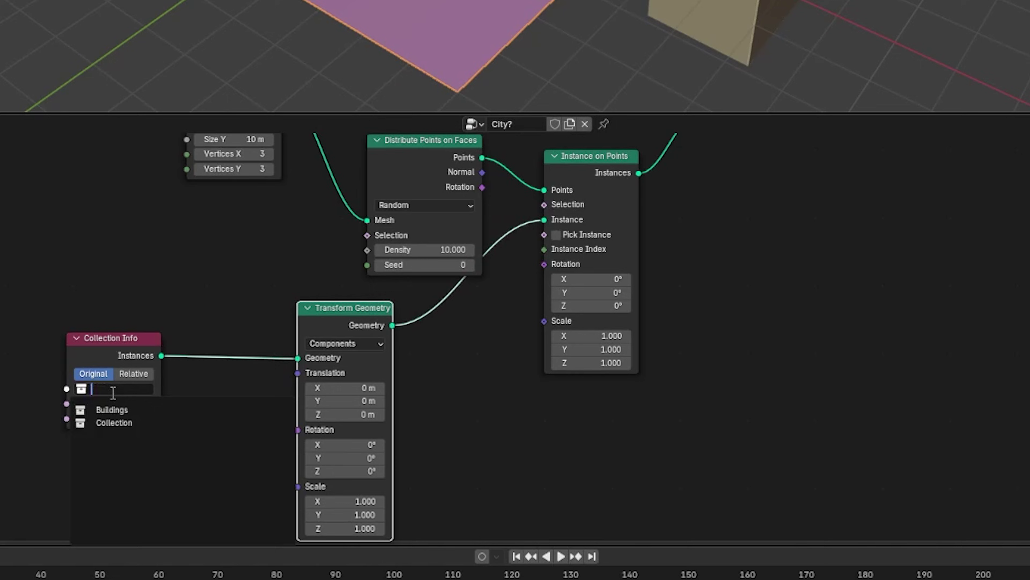
left_click(124, 411)
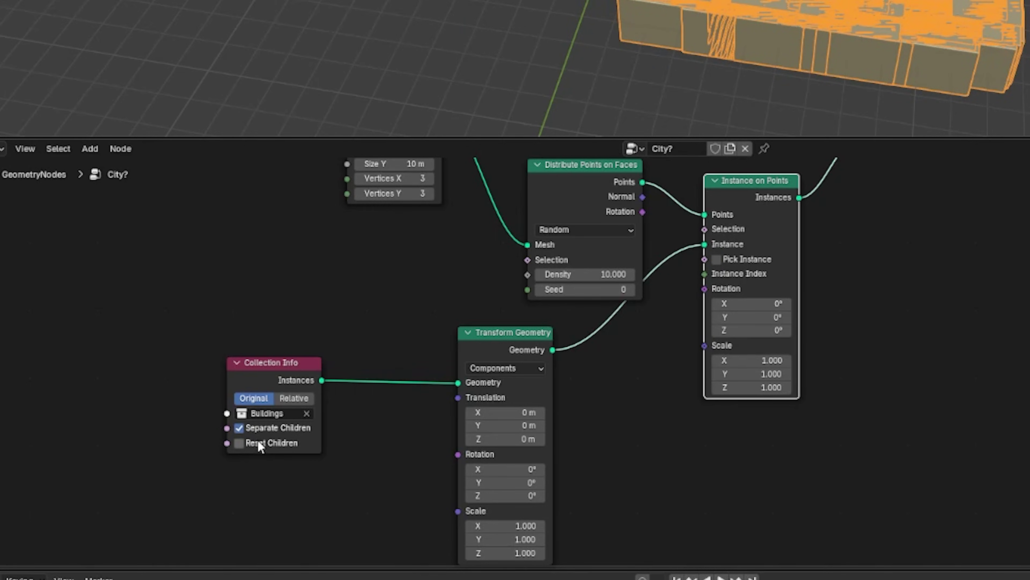
left_click(258, 443)
left_click(717, 259)
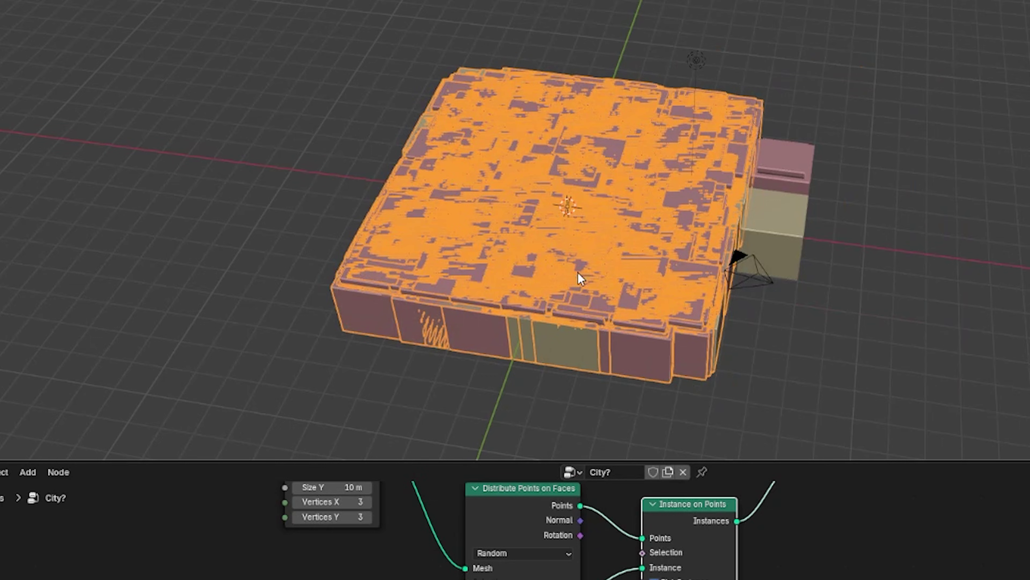
Set the Distribute Points on Faces density to 0.2
middle_click_drag(625, 286, 606, 264)
mouse_move(459, 487)
left_mouse_down()
mouse_move(409, 487)
mouse_move(459, 487)
left_mouse_up()
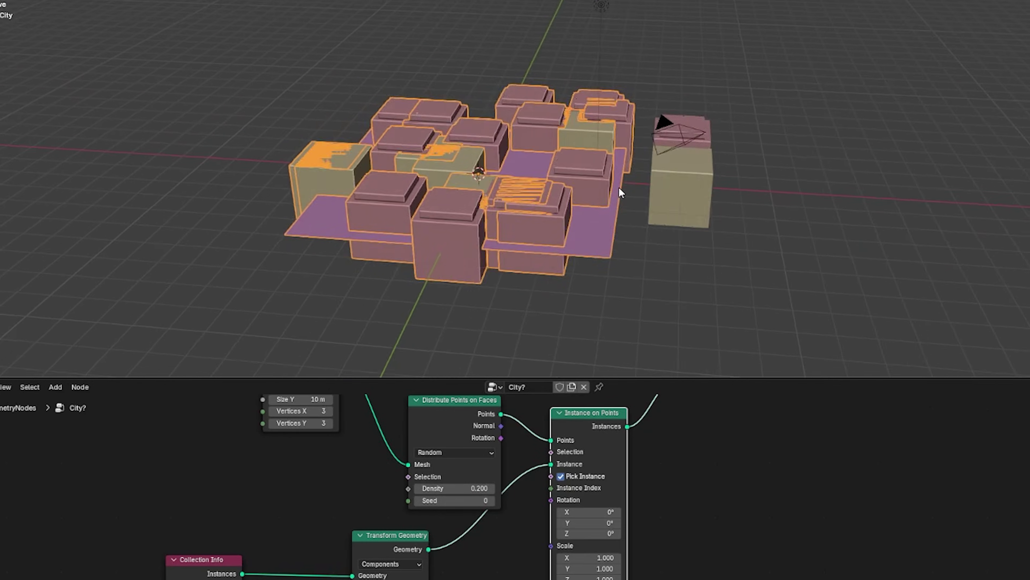
mouse_move(617, 186)
middle_mouse_down()
mouse_move(711, 169)
mouse_move(632, 195)
middle_mouse_up()
Set the Transform Geometry node's Z translation to 1 m
left_click(502, 373)
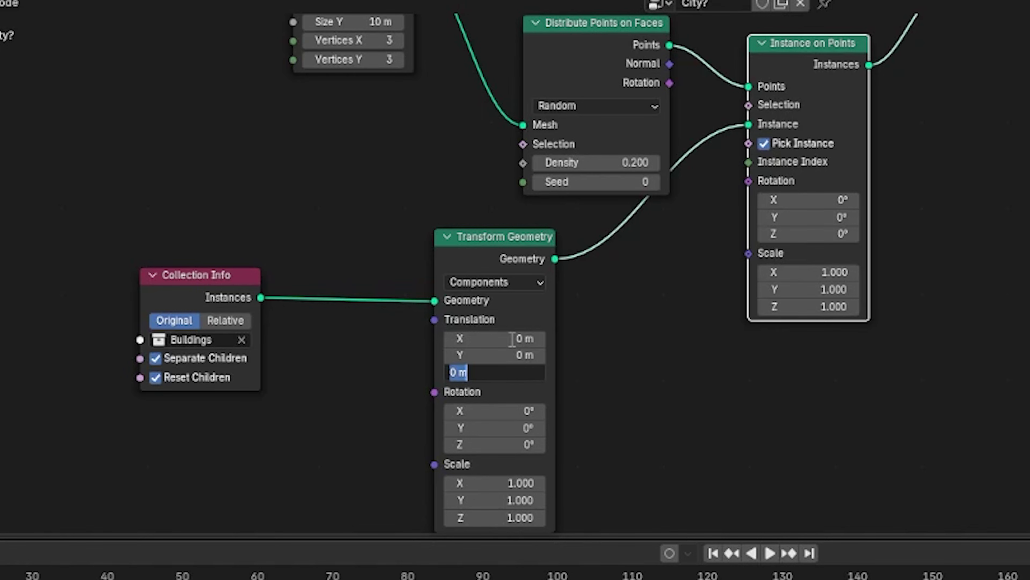
type("1")
key("Return")
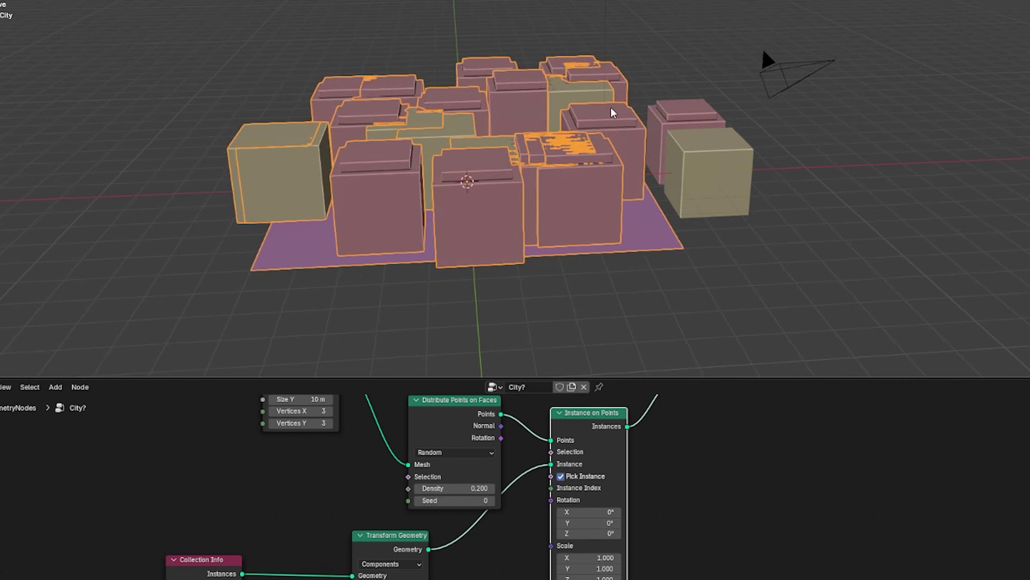
middle_click_drag(613, 107, 561, 186)
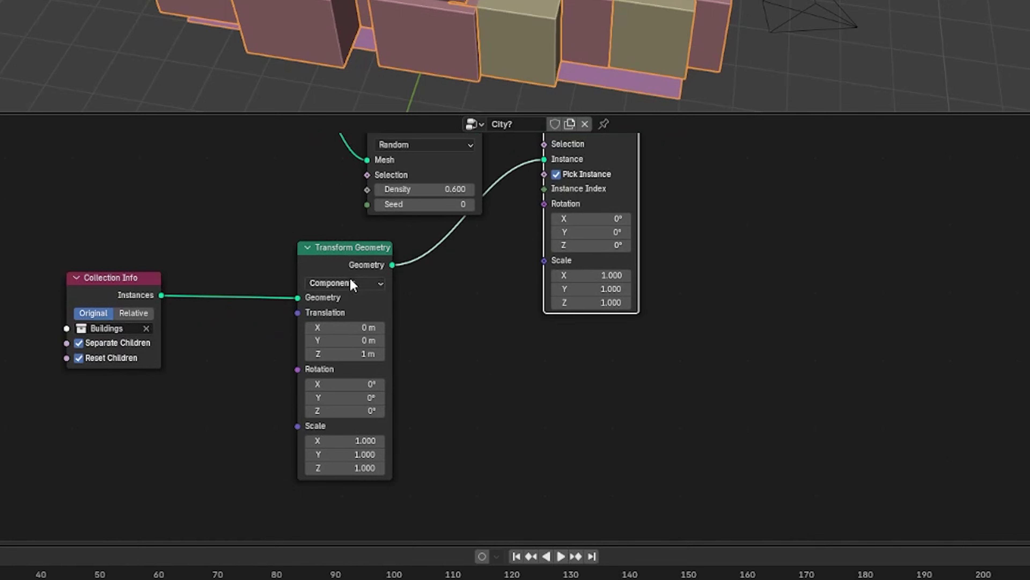
Move Transform Geometry and Collection Info aside and add a Random Value node below Distribute Points on Faces
left_click_drag(353, 247, 249, 214)
left_click_drag(119, 280, 60, 268)
left_click(400, 276)
key("shift+a")
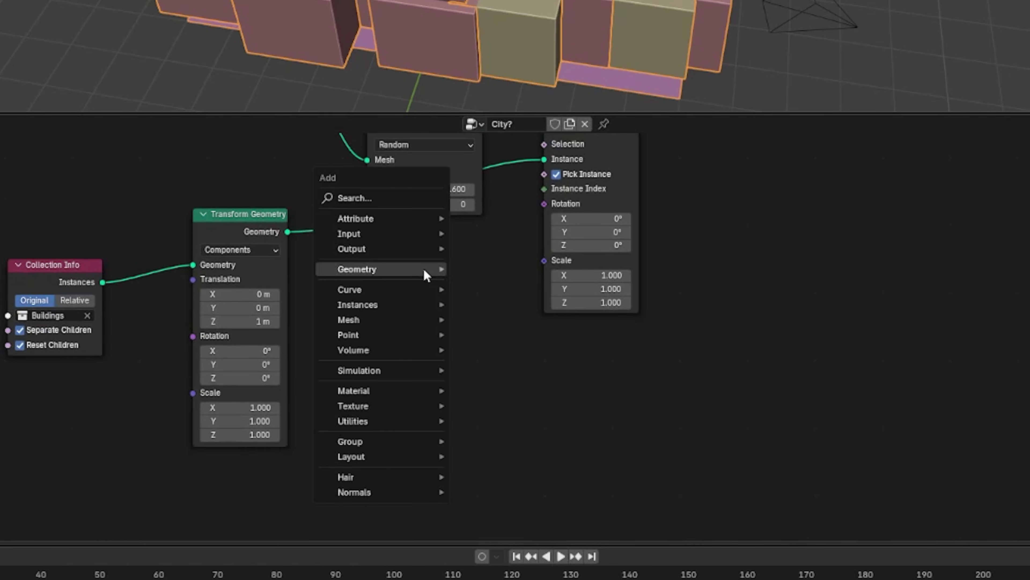
left_click(397, 202)
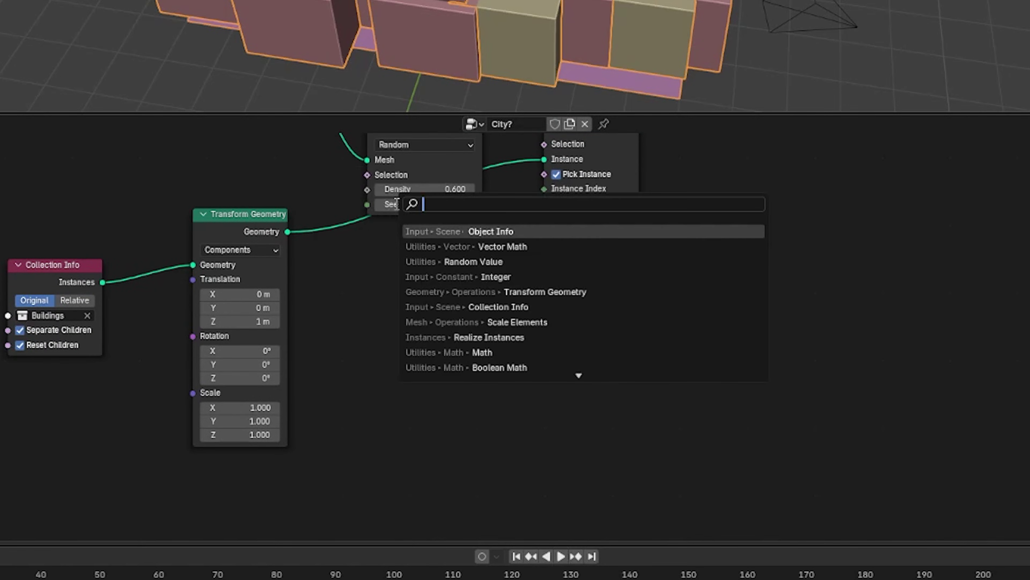
type("random")
key("Return")
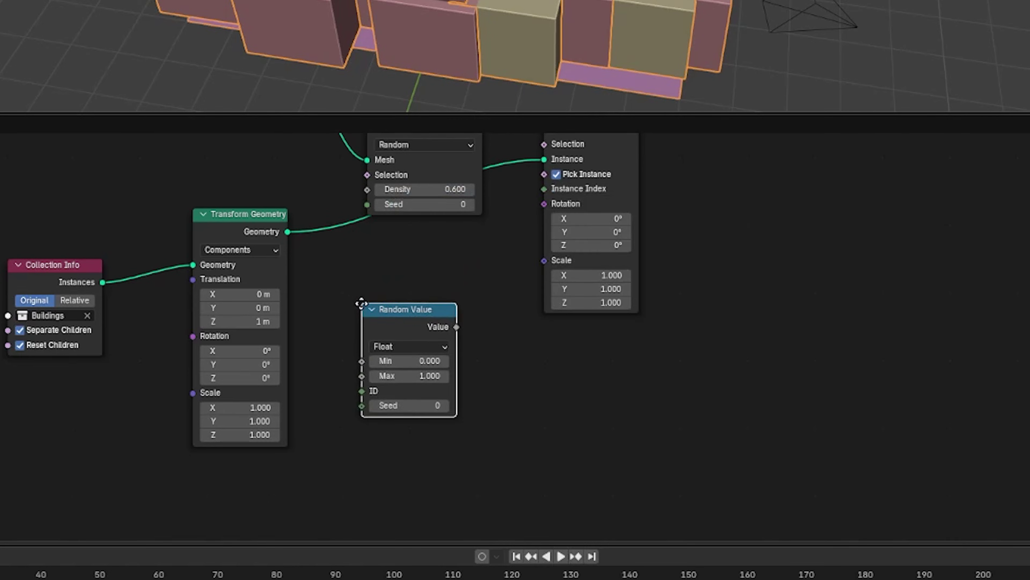
left_click(380, 337)
Set the Random Value node to Vector and connect its Value to the Scale input of Instance on Points
left_click(422, 378)
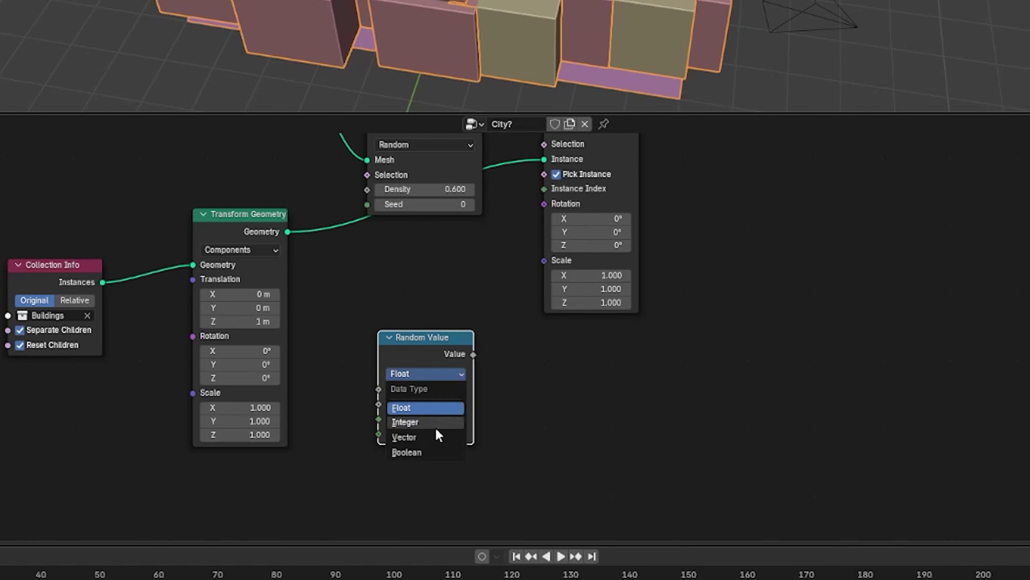
left_click(437, 437)
left_click_drag(452, 339, 544, 261)
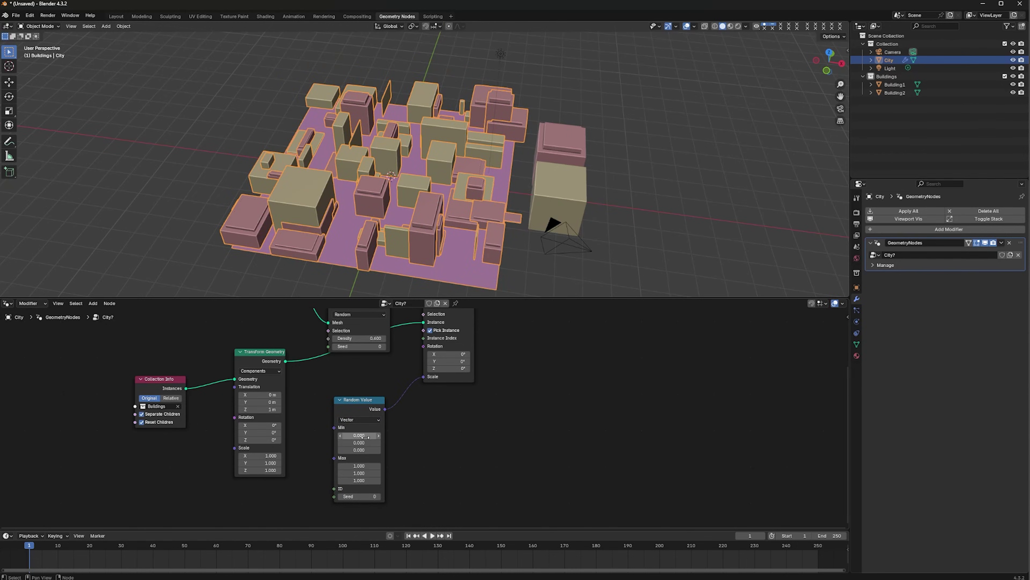
Set the Random Value node's Min to 0.2 on all three axes and its Max to 0.3, 0.3 and 0.4
scroll(367, 436, "up", 5)
left_click(337, 404)
type(".2")
key("Tab")
type(".2")
key("Tab")
type(".2")
key("Tab")
type(".3")
key("Tab")
type(".3")
key("Tab")
type(".4")
key("Return")
Lower the first two Min values of the scale's Random Value node to 0.1
left_click(346, 401)
type(".1")
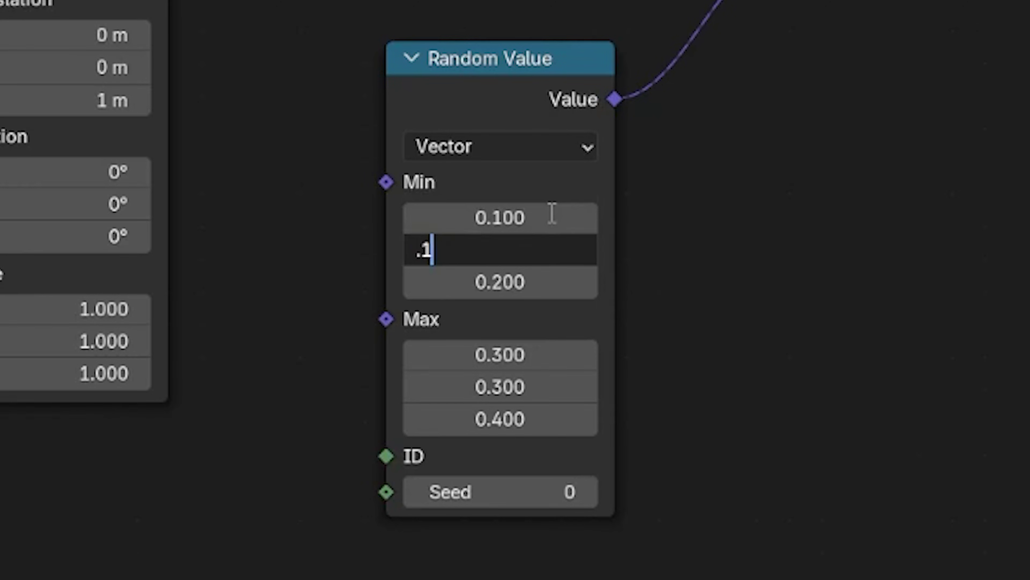
key("Return")
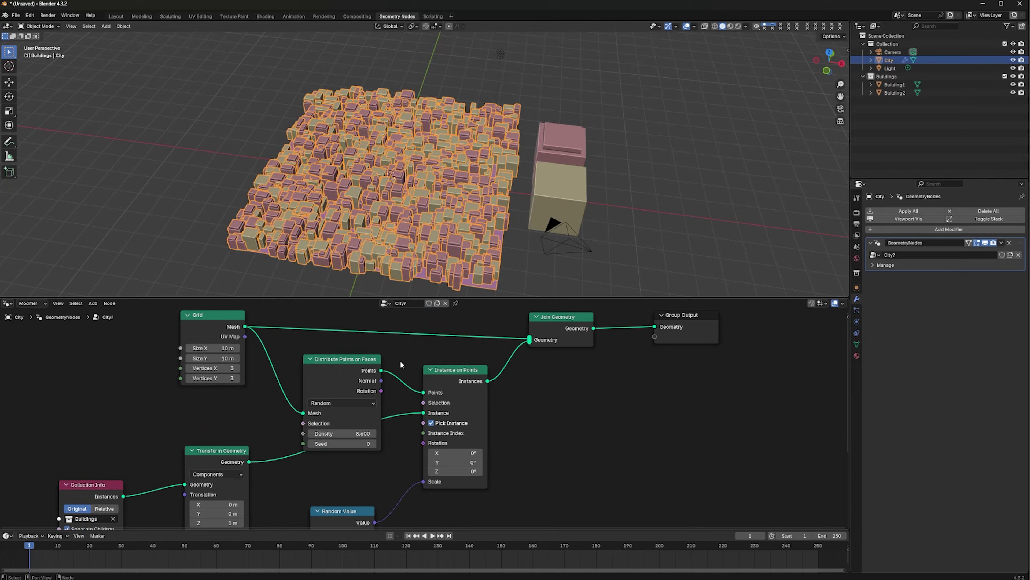
middle_click_drag(467, 182, 551, 197)
left_click(687, 26)
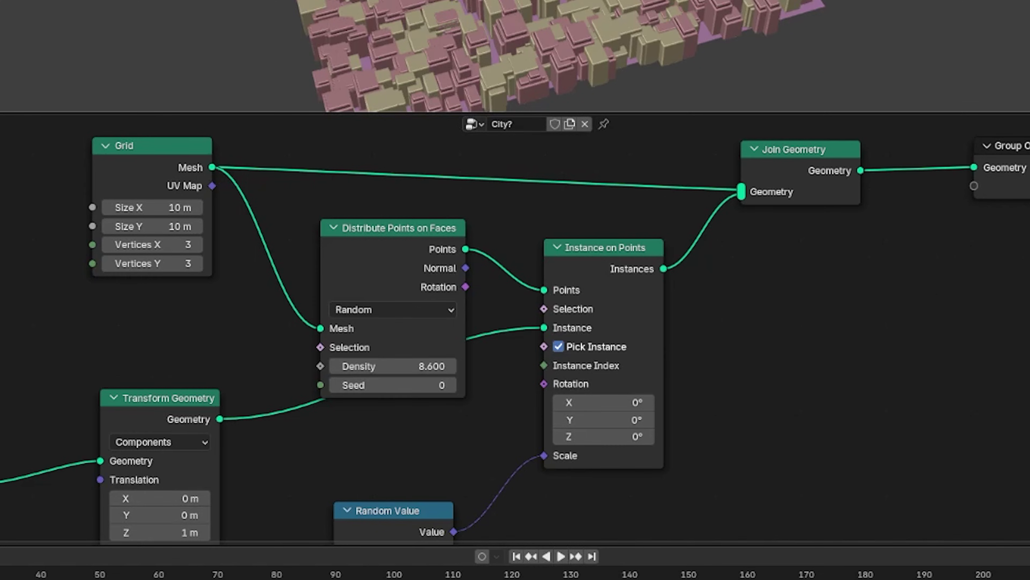
key("alt+shift+z")
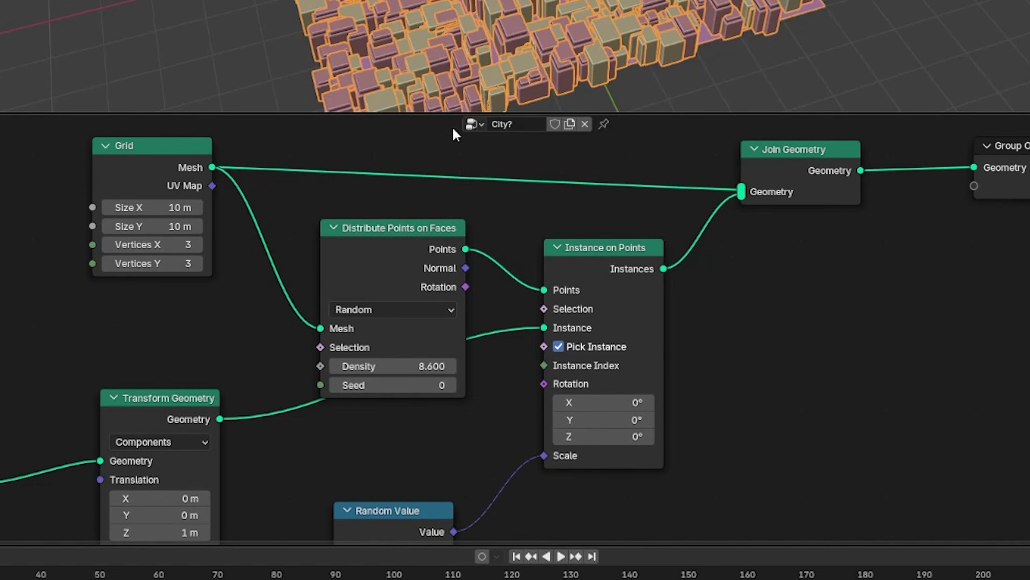
Switch Distribute Points on Faces to Poisson Disk with a Distance Min of 0.5 m and a Density Max of 97.5
left_click(389, 310)
left_click(388, 371)
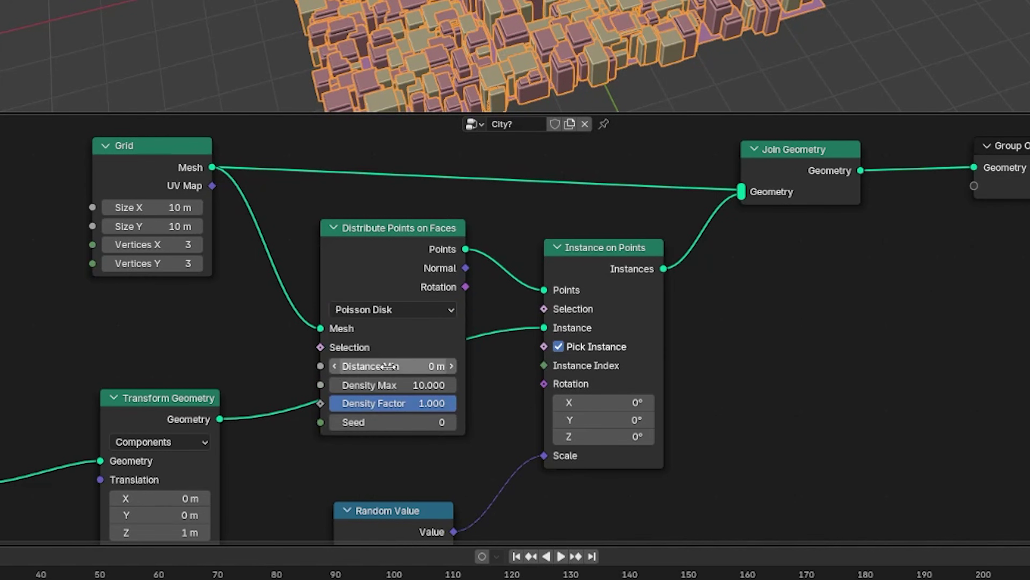
left_click_drag(393, 367, 417, 366, "ctrl")
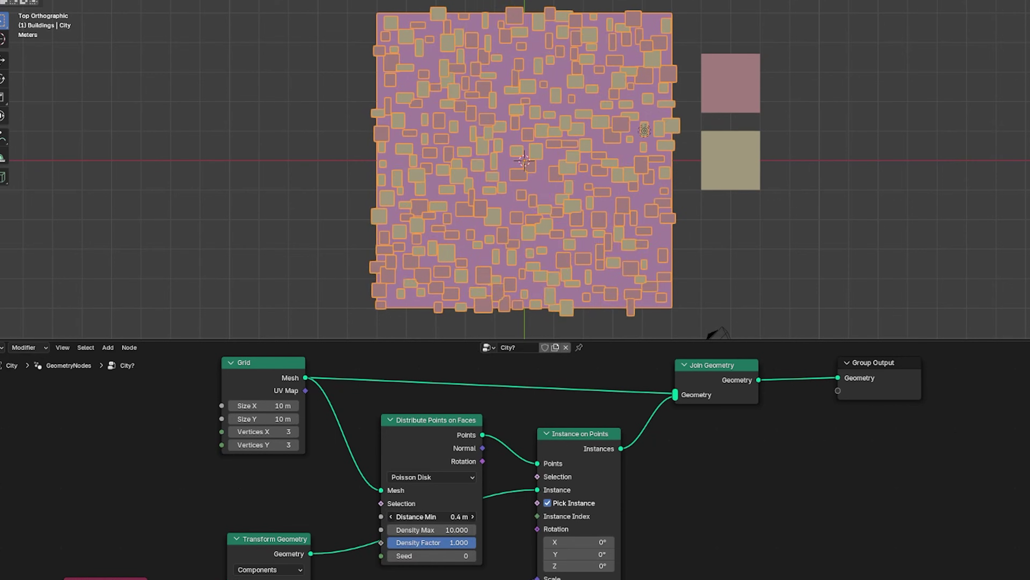
left_click_drag(392, 366, 410, 366, "ctrl")
left_click_drag(446, 516, 462, 529)
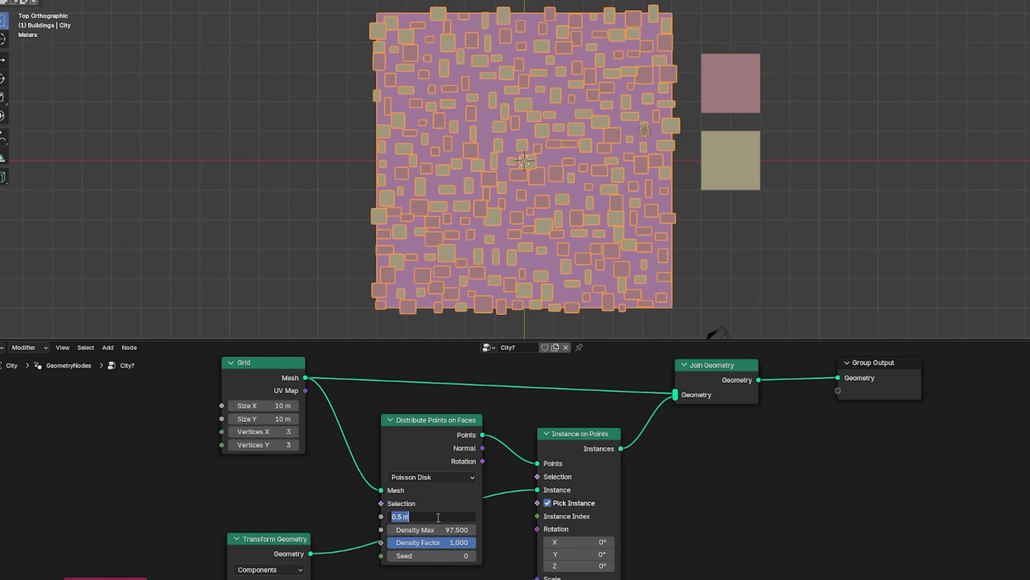
Set the point distribution's Distance Min to 0.55 m and its Density Max to 155.4
left_click(438, 518)
type(".45")
key("Return")
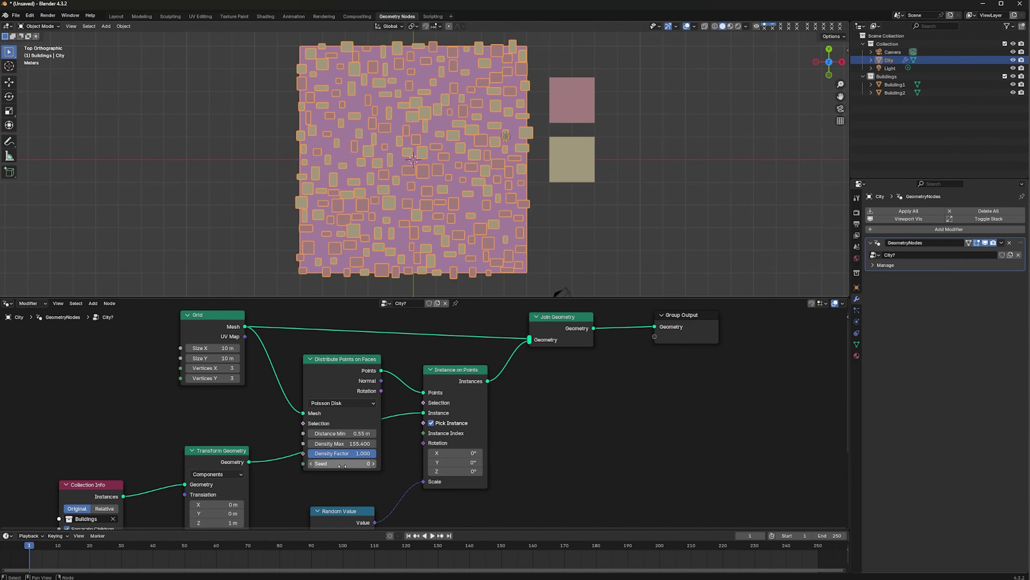
Set the Distribute Points on Faces seed to 19 and its Distance Min to 0.5 m
left_click_drag(432, 555, 462, 555)
left_click_drag(341, 463, 323, 463)
left_click(345, 436)
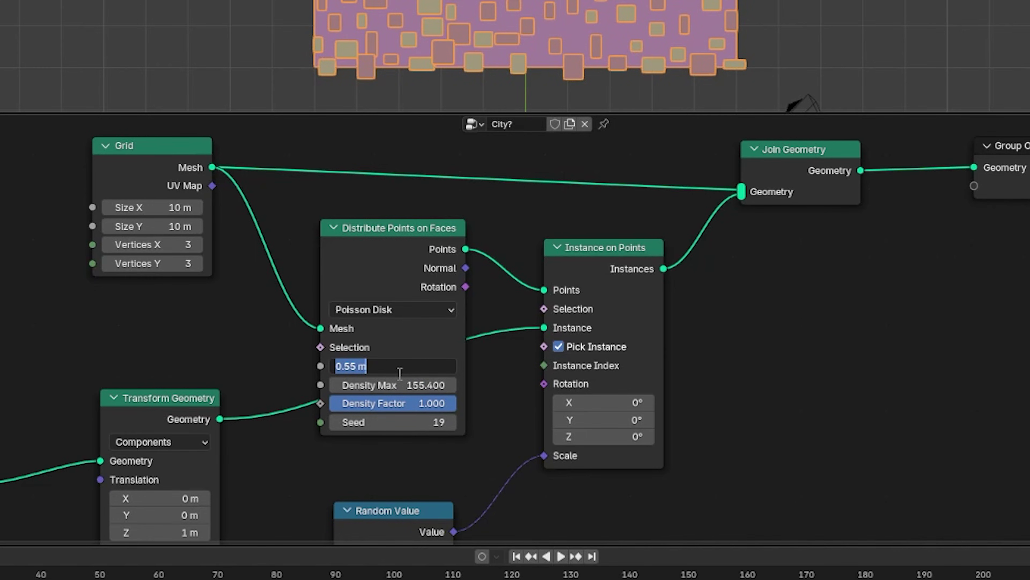
type(".5")
key("Return")
Add a second Random Value node below the Collection Info node
middle_click_drag(499, 145, 539, 124)
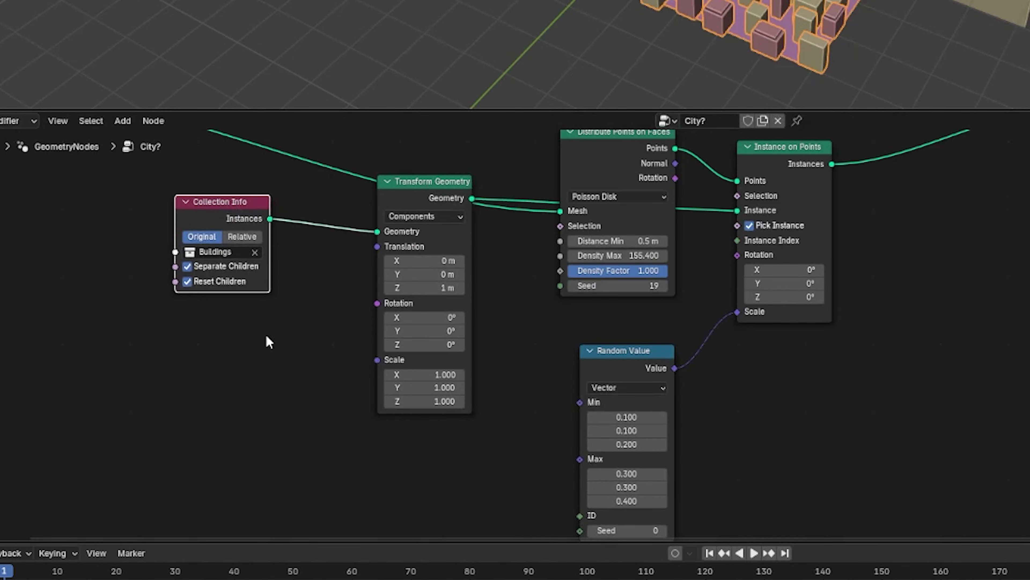
left_click(147, 427)
key("shift+a")
mouse_move(149, 425)
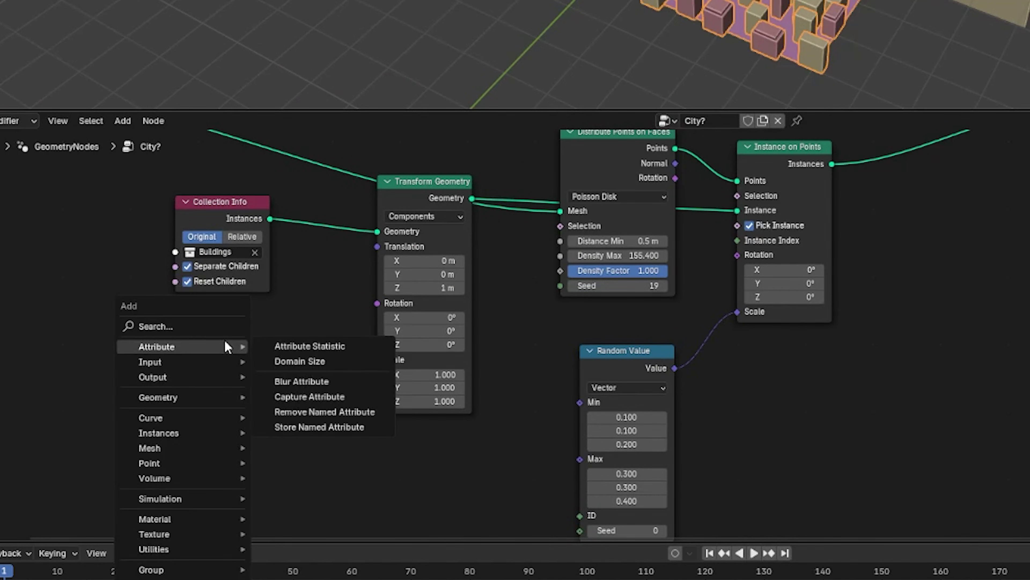
left_click(207, 326)
left_click(274, 352)
left_click(146, 374)
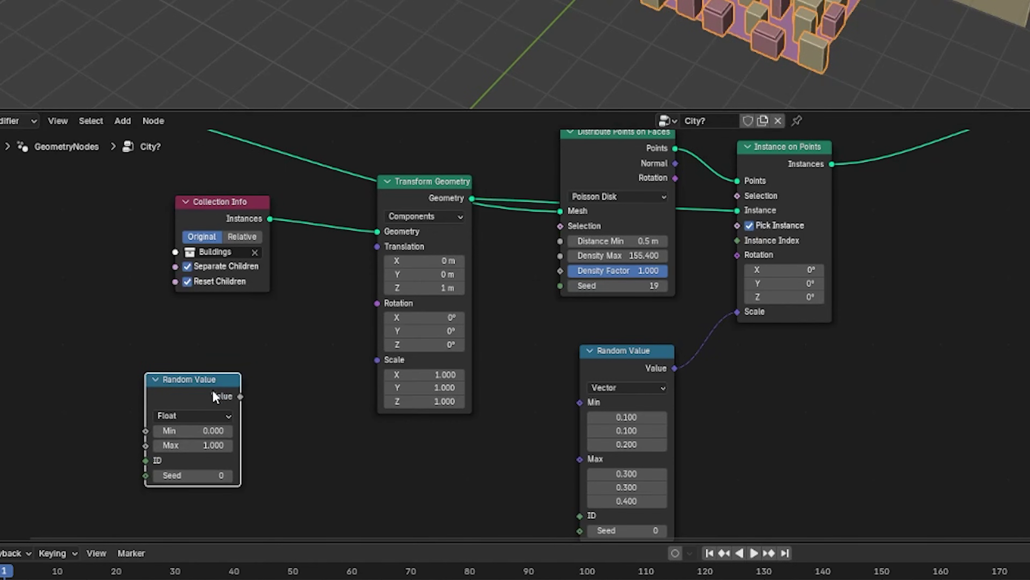
Add a Vector Math node beside the new Random Value node and set its operation to Snap
key("shift+a")
left_click(318, 330)
type("vector math")
key("Return")
left_click(258, 348)
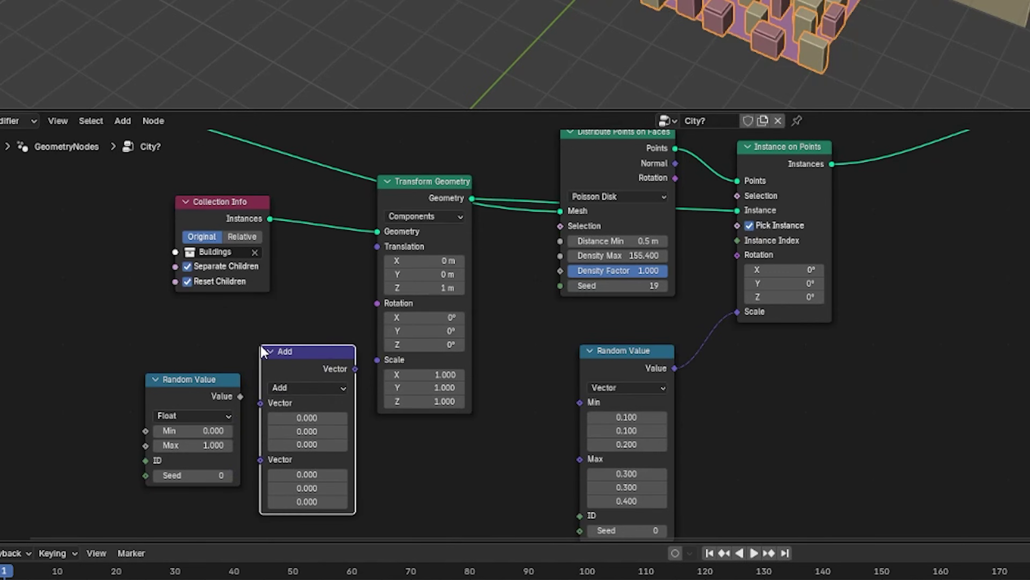
scroll(418, 463, "up", 2)
left_click(306, 342)
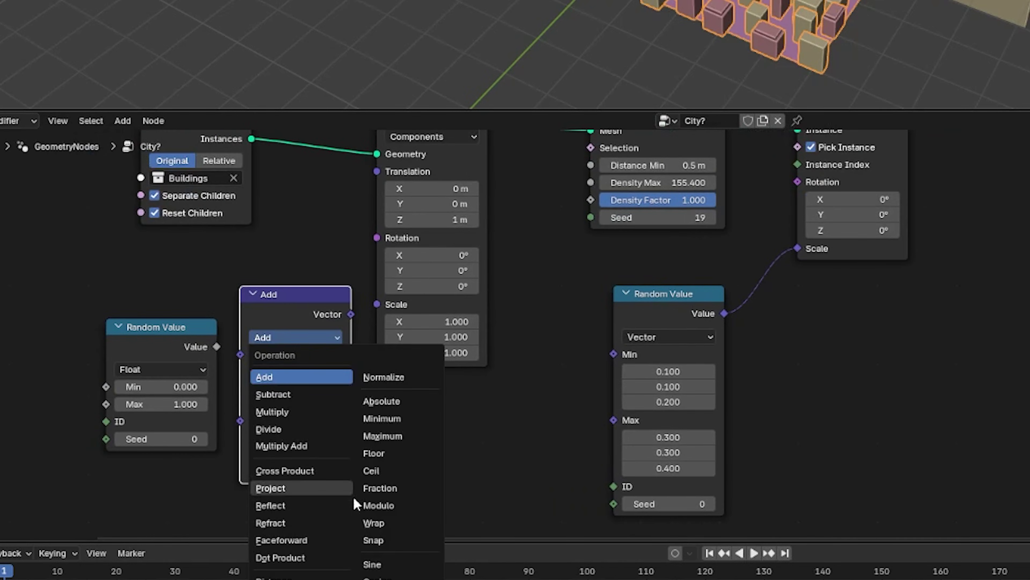
left_click(374, 540)
Wire the new Random Value through the Snap node's Vector input into the Rotation input of Instance on Points
left_click_drag(162, 327, 128, 330)
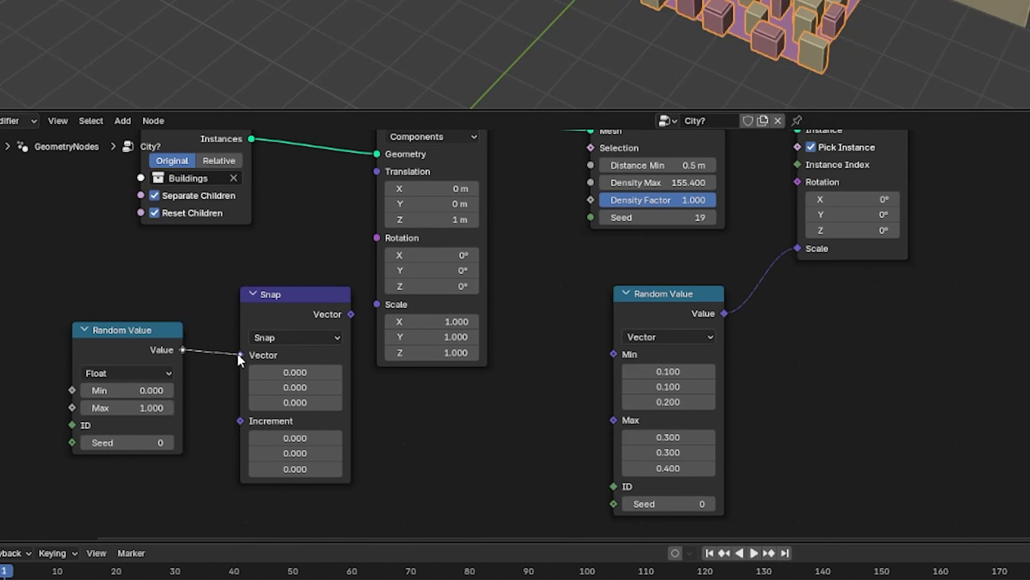
left_click_drag(240, 360, 240, 356)
left_click_drag(351, 314, 802, 184)
Rearrange the Snap, Distribute Points on Faces and Transform Geometry nodes so they are clear of each other
middle_click_drag(572, 223, 571, 344)
scroll(567, 422, "down", 6)
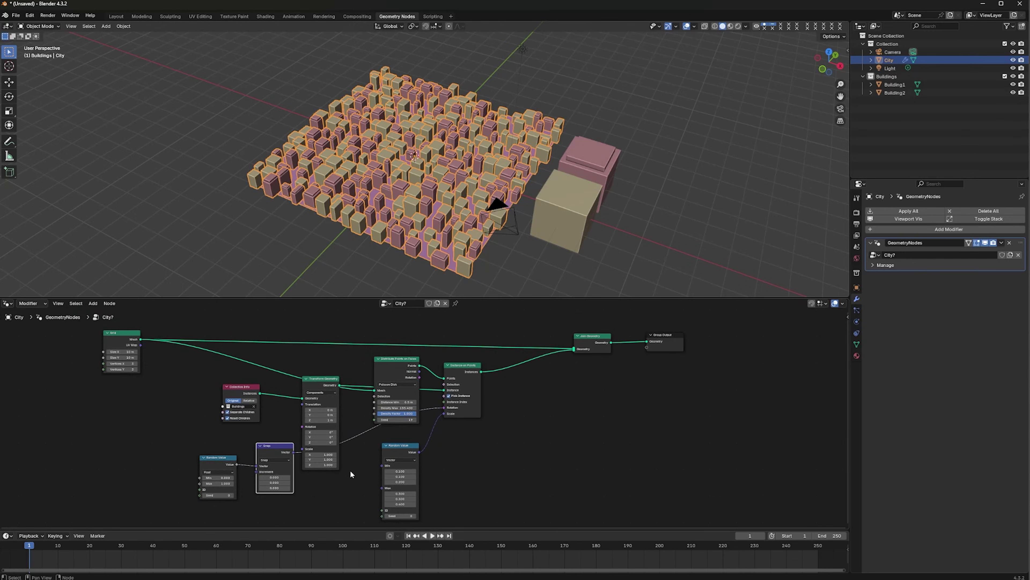
left_click_drag(275, 446, 300, 484)
left_click_drag(388, 357, 357, 352)
left_click_drag(310, 379, 293, 369)
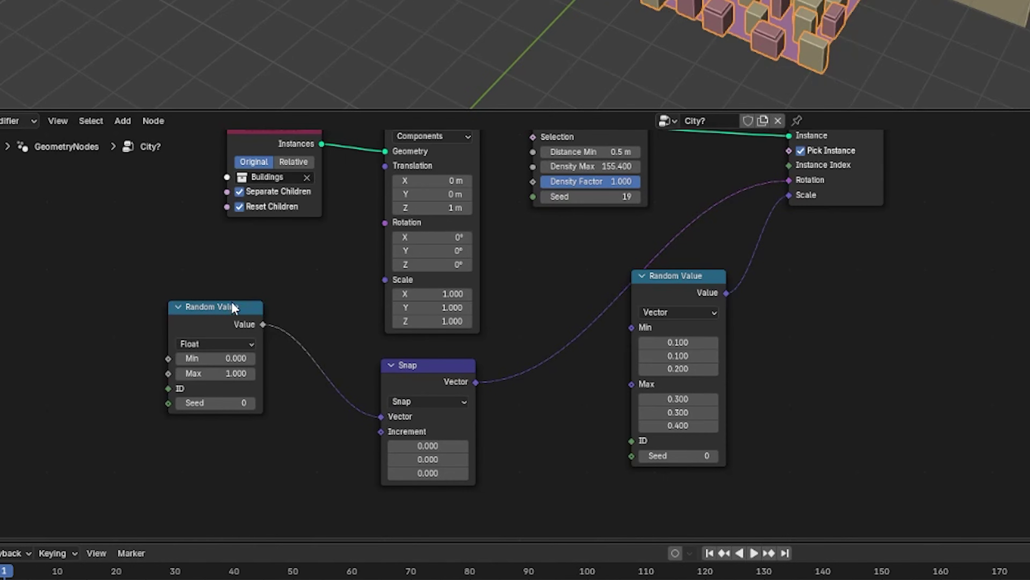
Change the Random Value node feeding Snap to Vector and reconnect its Value to Snap's Vector input
left_click(218, 472)
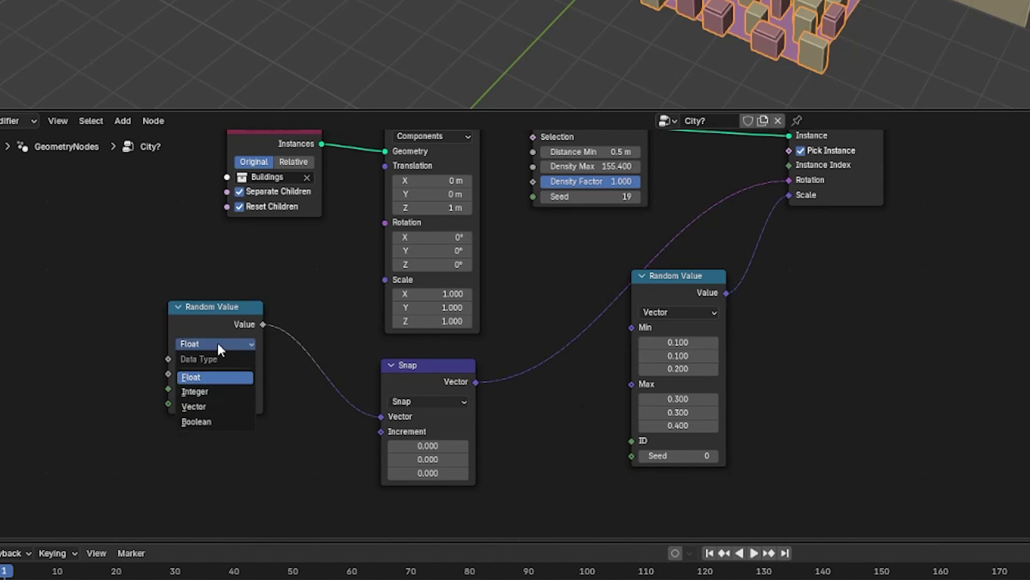
left_click(214, 405)
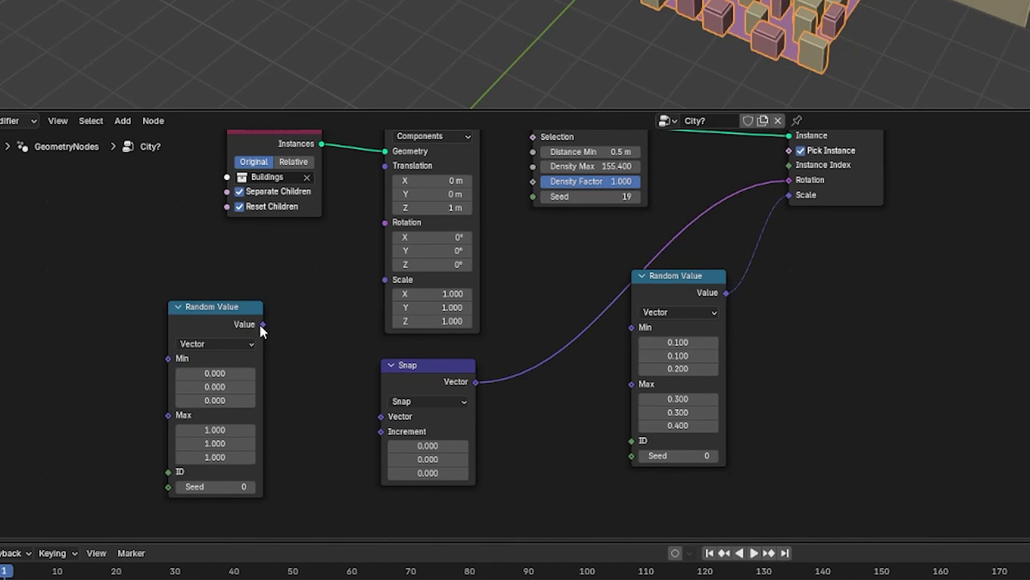
left_click_drag(262, 325, 369, 415)
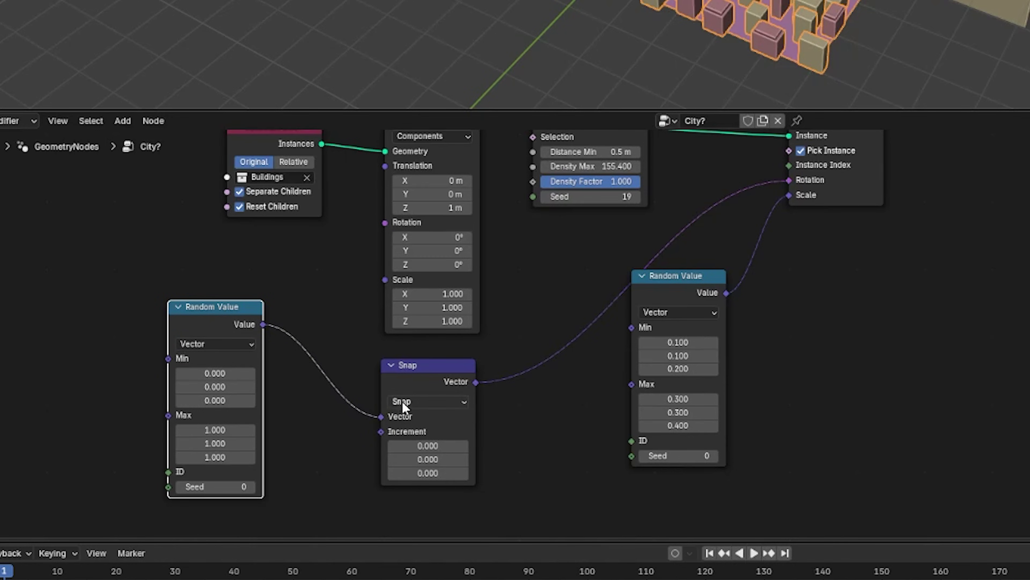
Set the rotation Random Value's Max to 0, 0 and 45, and the Snap node's Z increment to 11
type("0")
key("Tab")
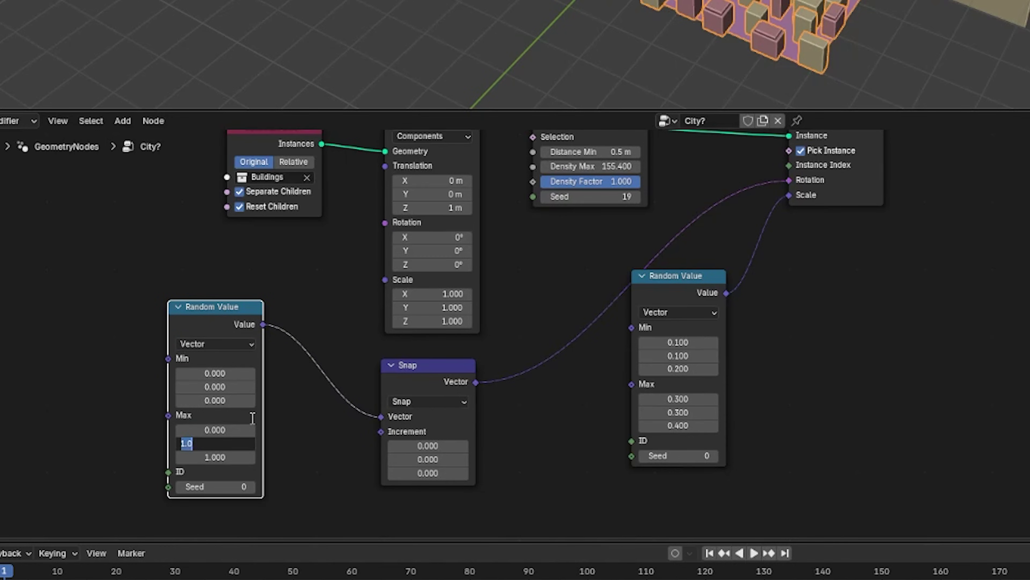
key("Tab")
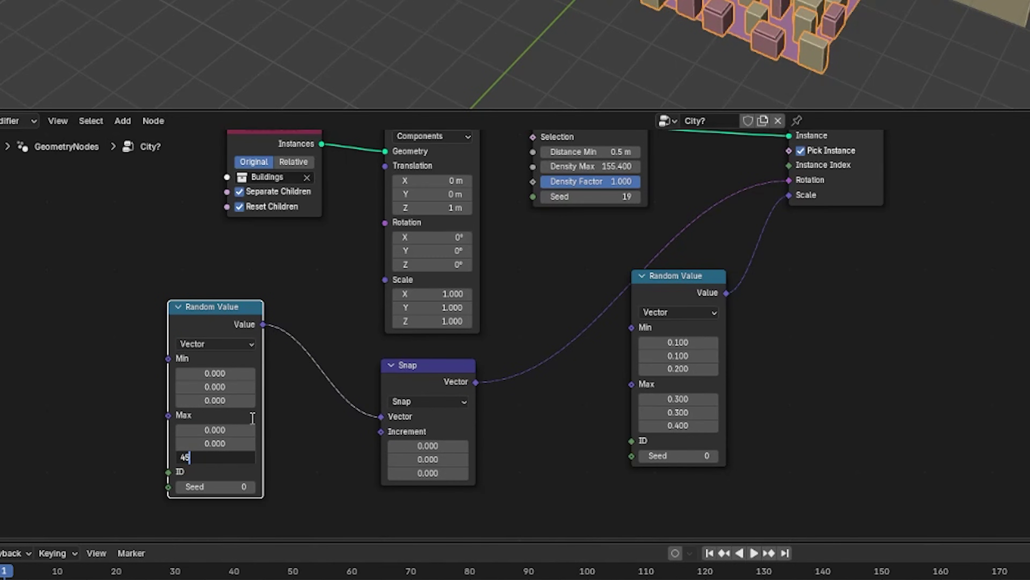
left_click(426, 474)
type("11")
key("Return")
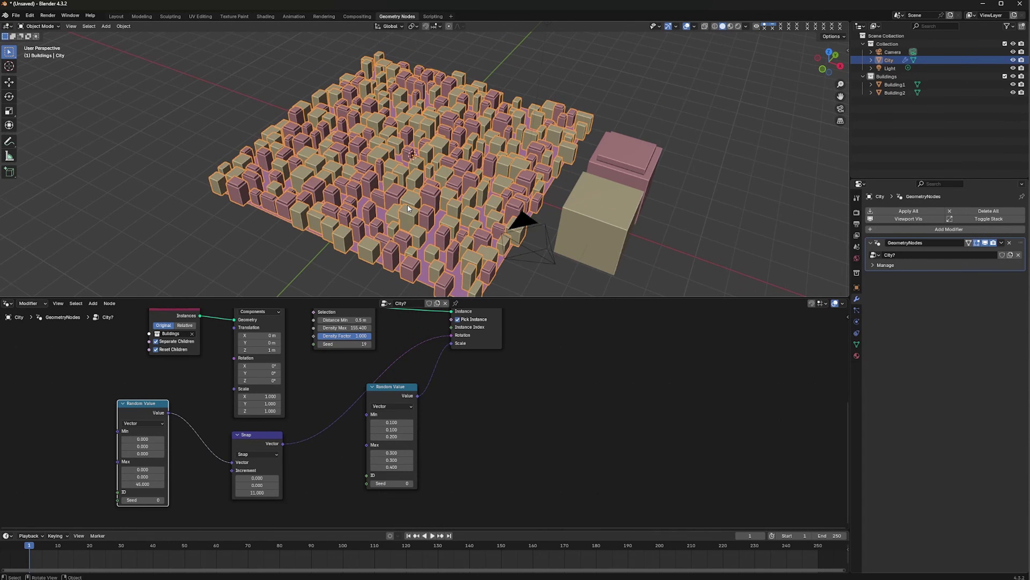
Edit the pink source building and try to tilt its top face about the X axis and raise it
scroll(407, 207, "up", 5)
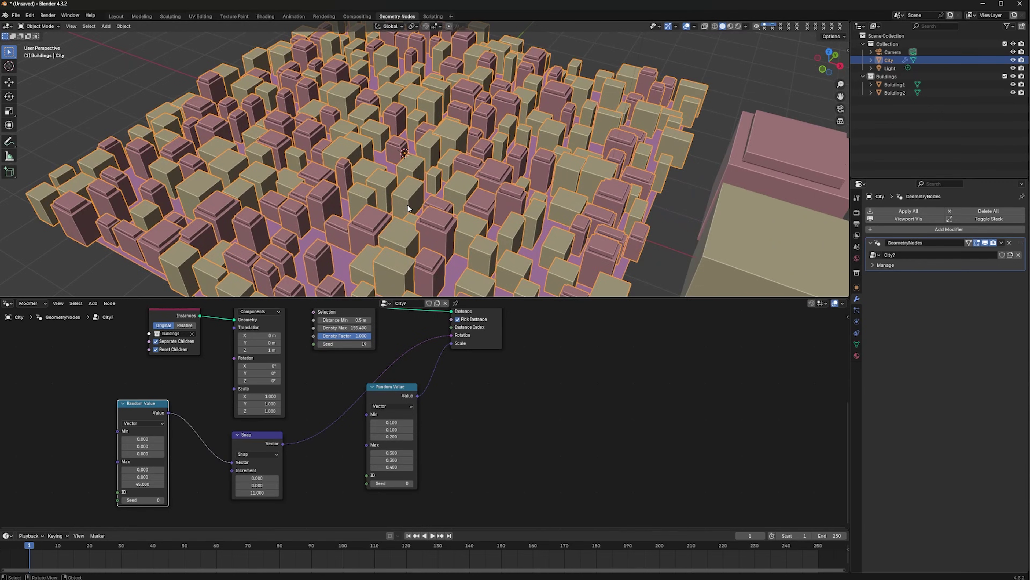
scroll(407, 203, "down", 3)
left_click(701, 144)
key("Tab")
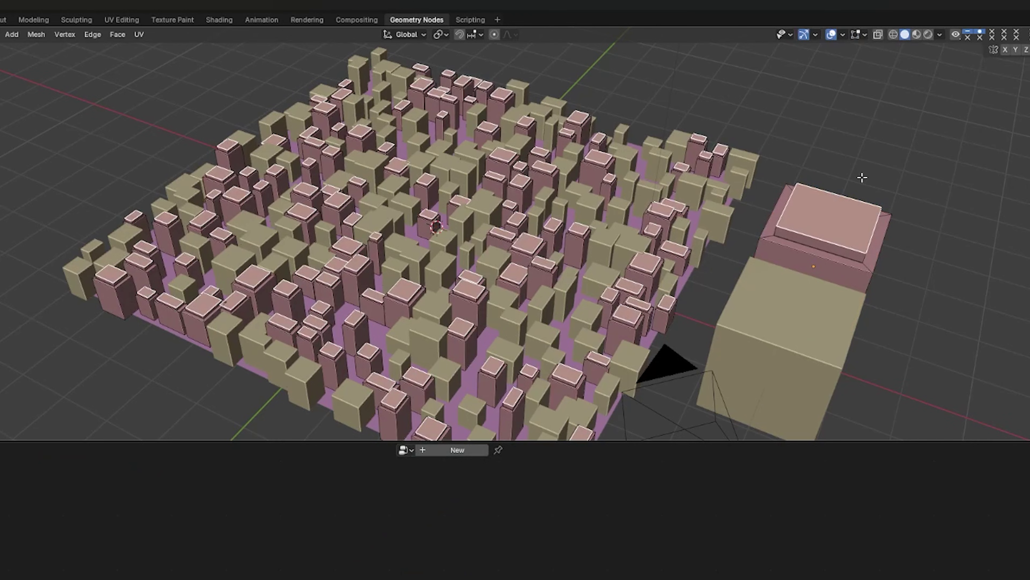
key("r")
key("x")
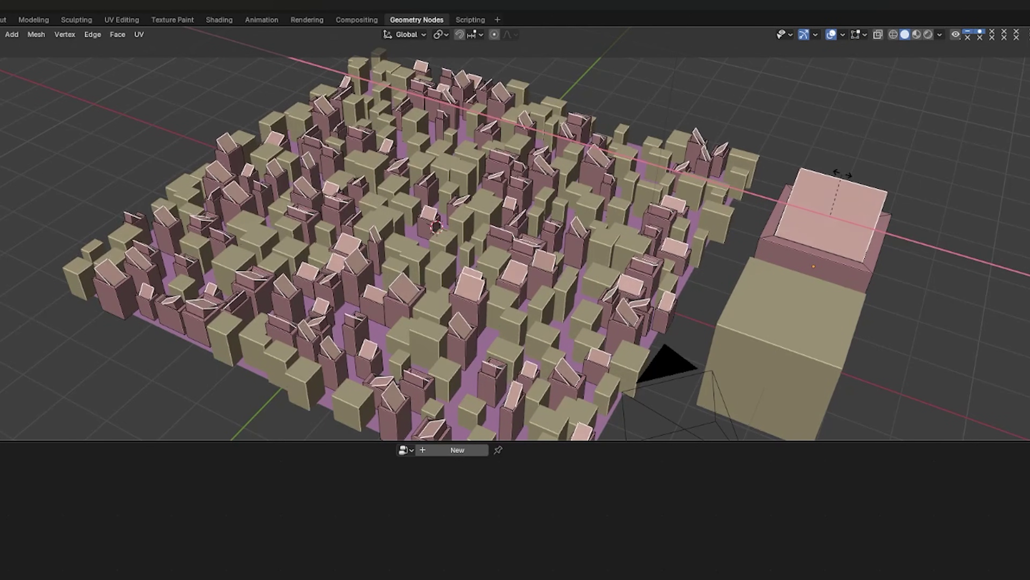
left_click(853, 175)
key("e")
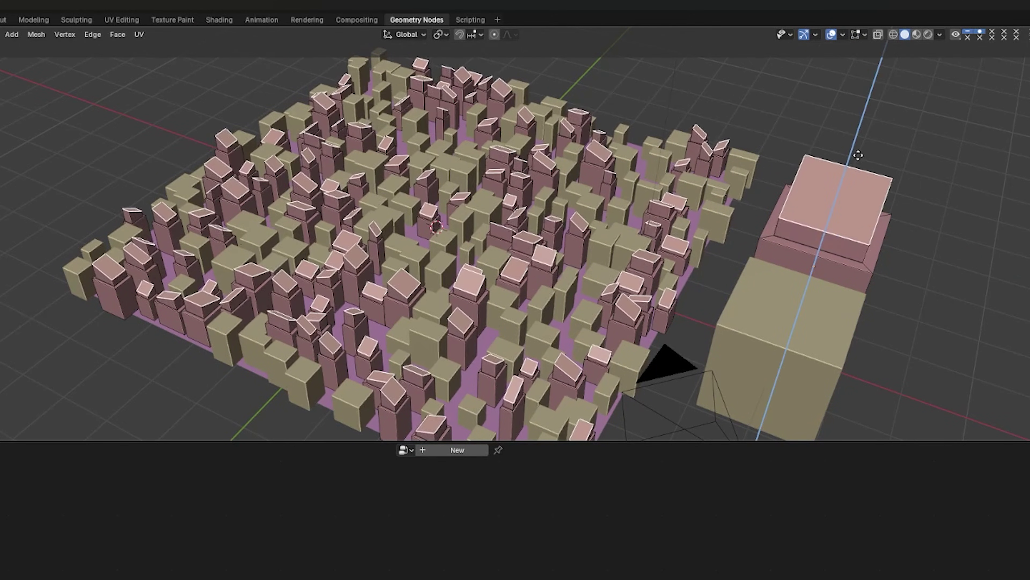
left_click(857, 158)
Undo the raising and the tilt of the pink building's top face
scroll(567, 247, "up", 4)
middle_click_drag(524, 258, 548, 246)
scroll(548, 247, "down", 5)
key("ctrl+z")
key("ctrl+z")
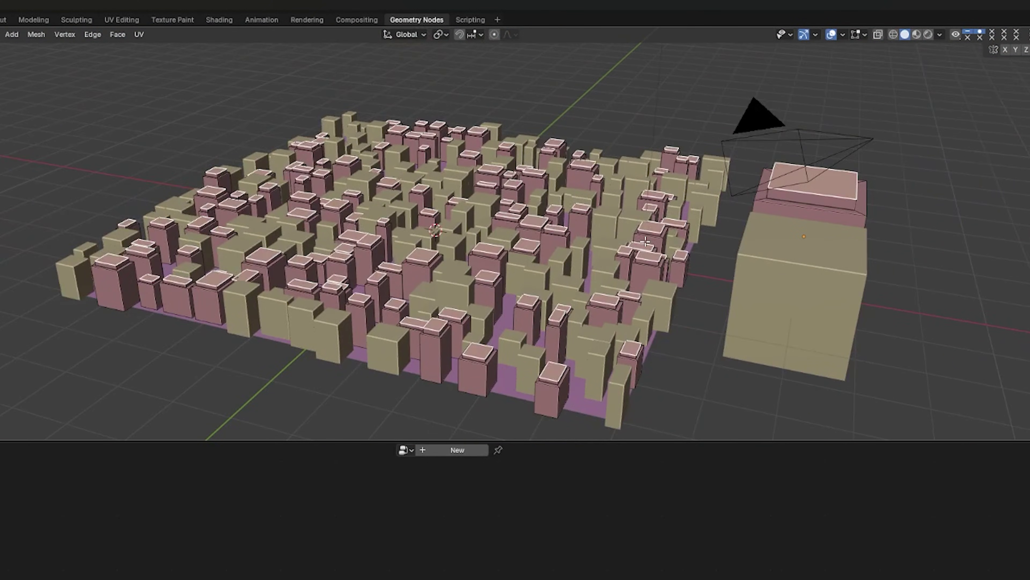
Raise the pink building's top face slightly along Z and rotate it about the X axis
key("g")
key("z")
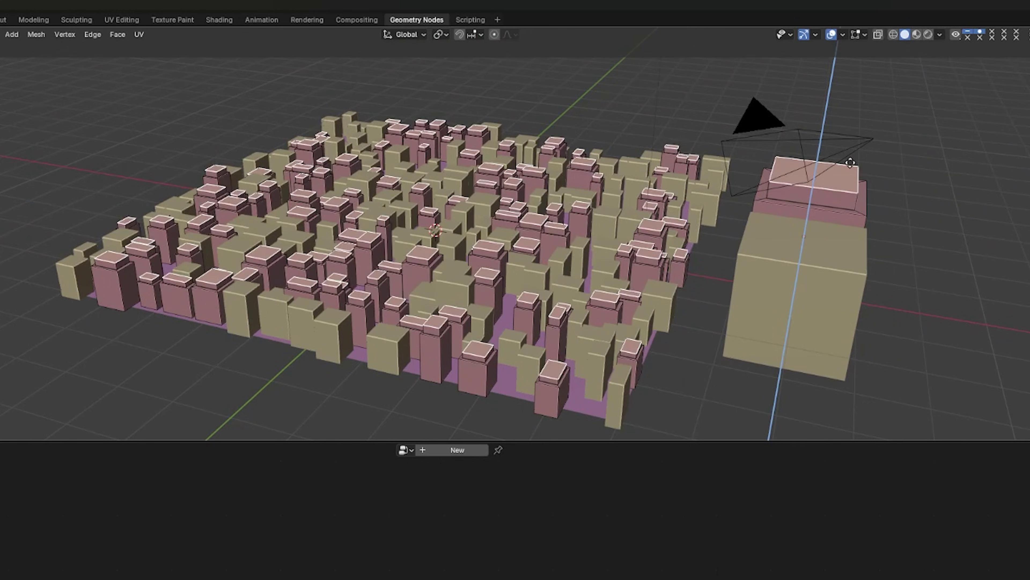
left_click(851, 161)
key("r")
key("x")
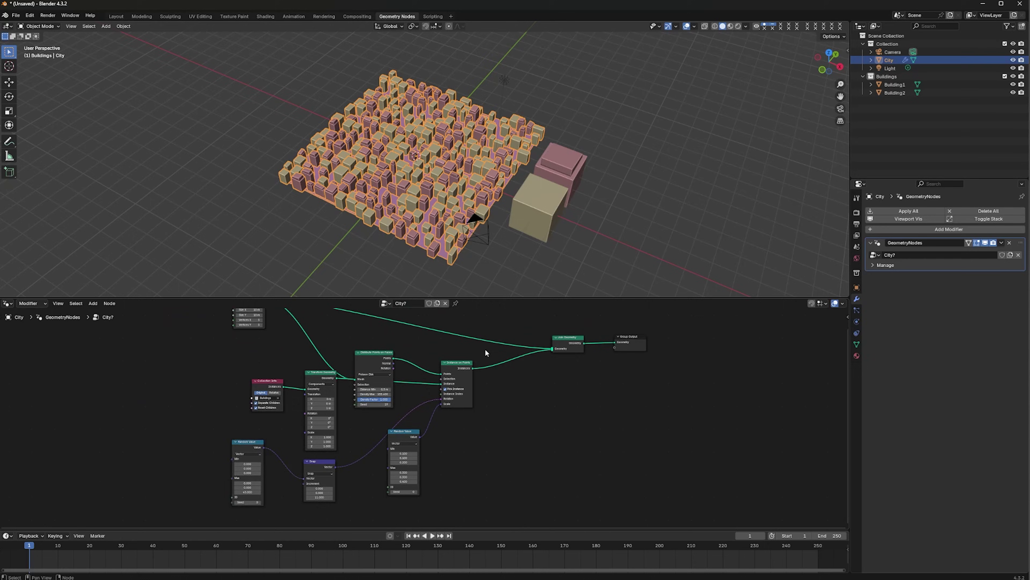
Enclose all the building scatter nodes, from Collection Info to Instance on Points, in a new frame
left_click_drag(485, 348, 220, 510)
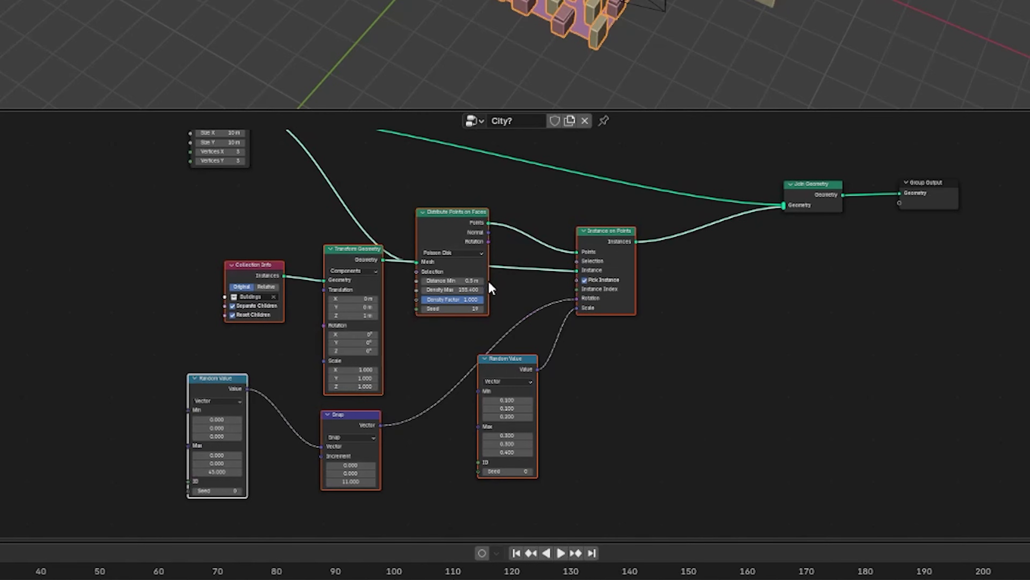
right_click(456, 222)
left_click(440, 412)
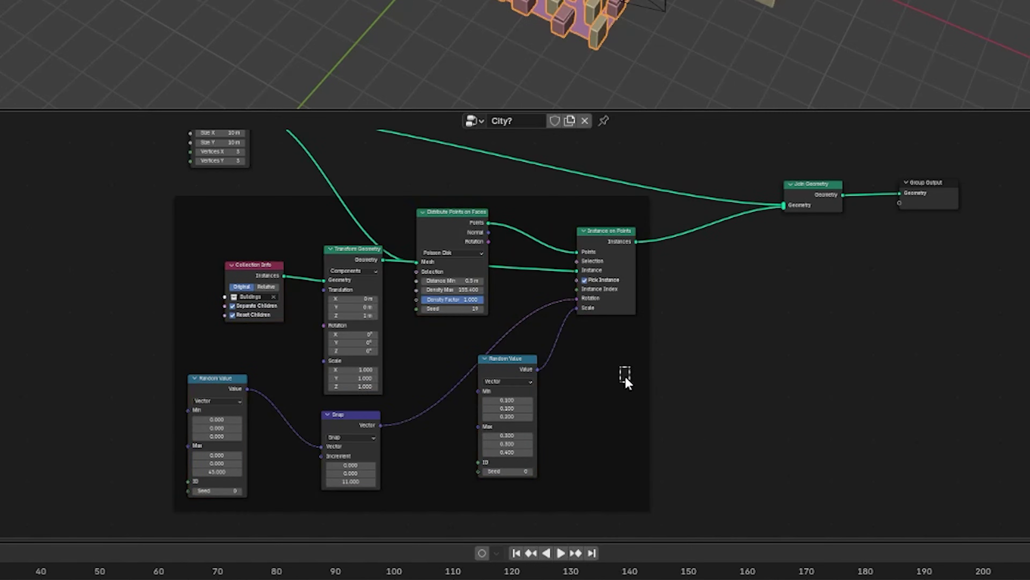
left_click(387, 218)
scroll(731, 357, "down", 2)
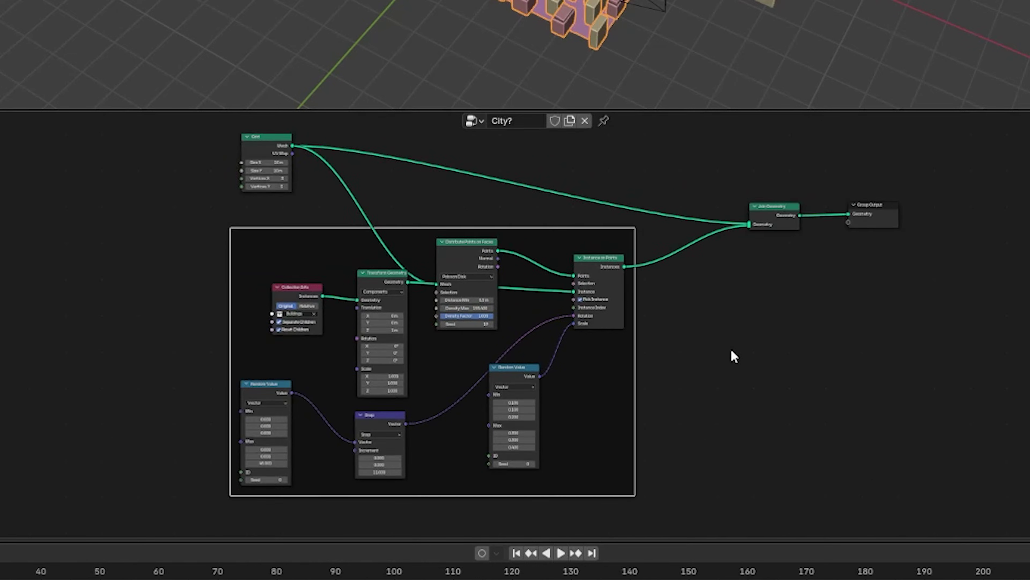
Duplicate the frame together with all its scatter nodes and place the copy directly below the original
scroll(678, 343, "down", 1, "shift")
key("g")
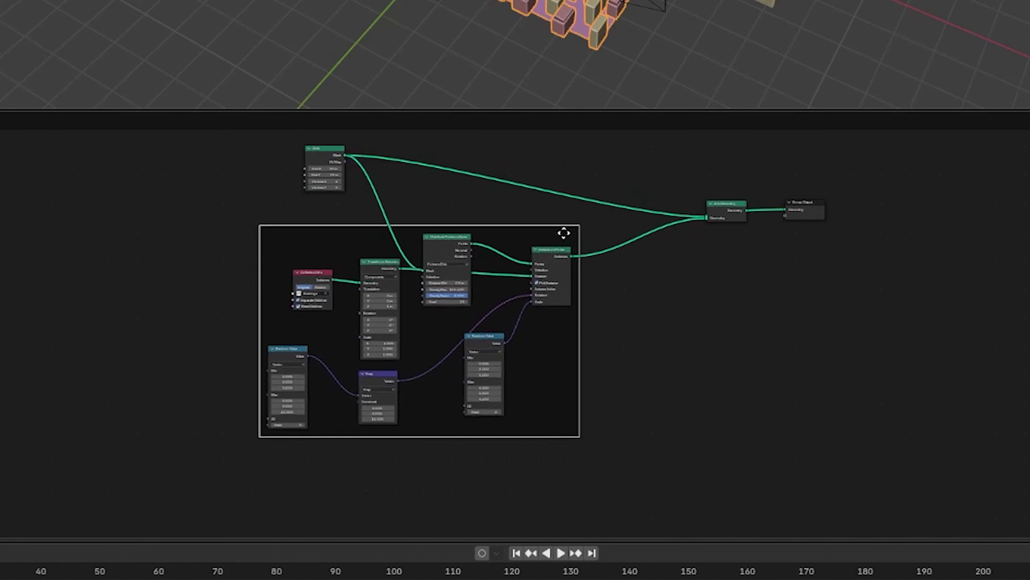
left_click(568, 231)
left_click_drag(226, 214, 586, 417)
key("shift+d")
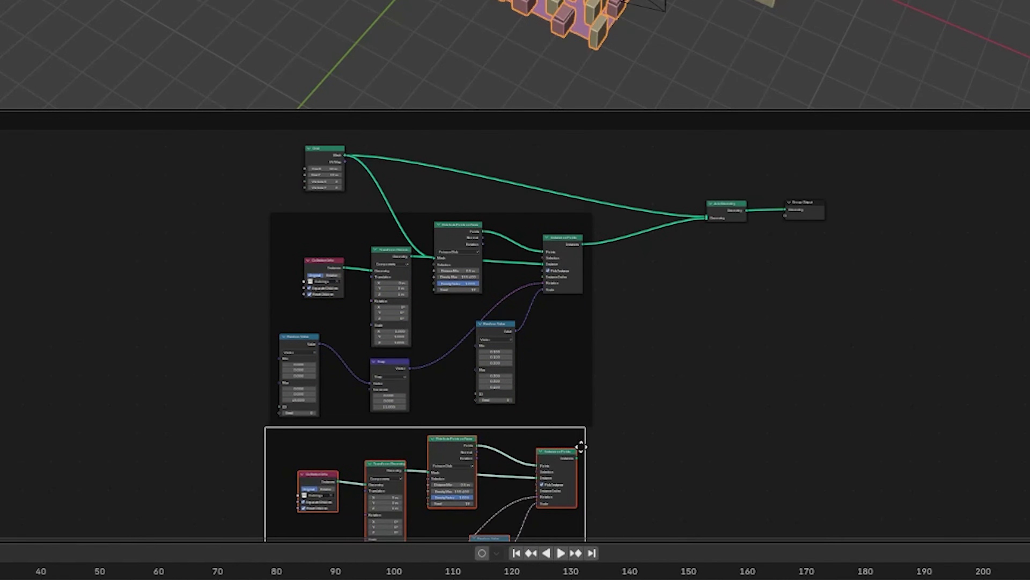
left_click(589, 449)
Connect the Grid's Mesh to the duplicated Distribute Points on Faces and the duplicated Instance on Points to Join Geometry
scroll(653, 390, "down", 3, "shift")
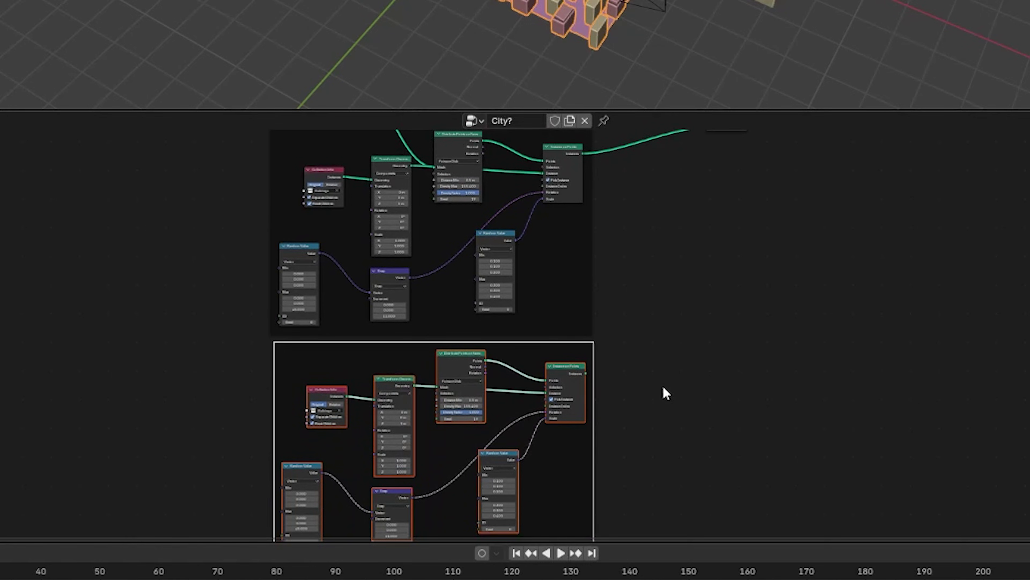
scroll(663, 387, "down", 2, "shift")
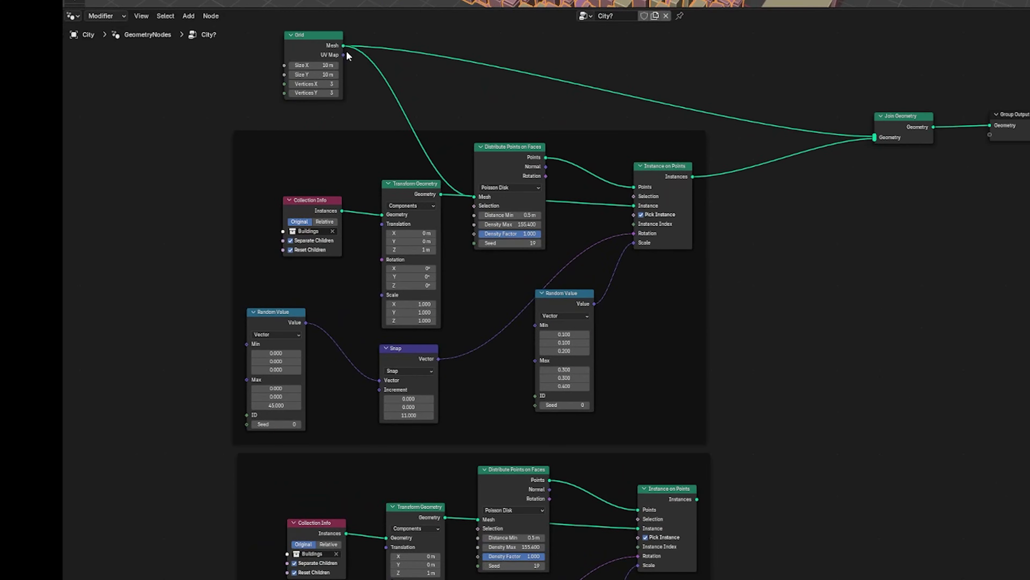
left_click_drag(344, 46, 492, 498)
left_click_drag(697, 499, 864, 141)
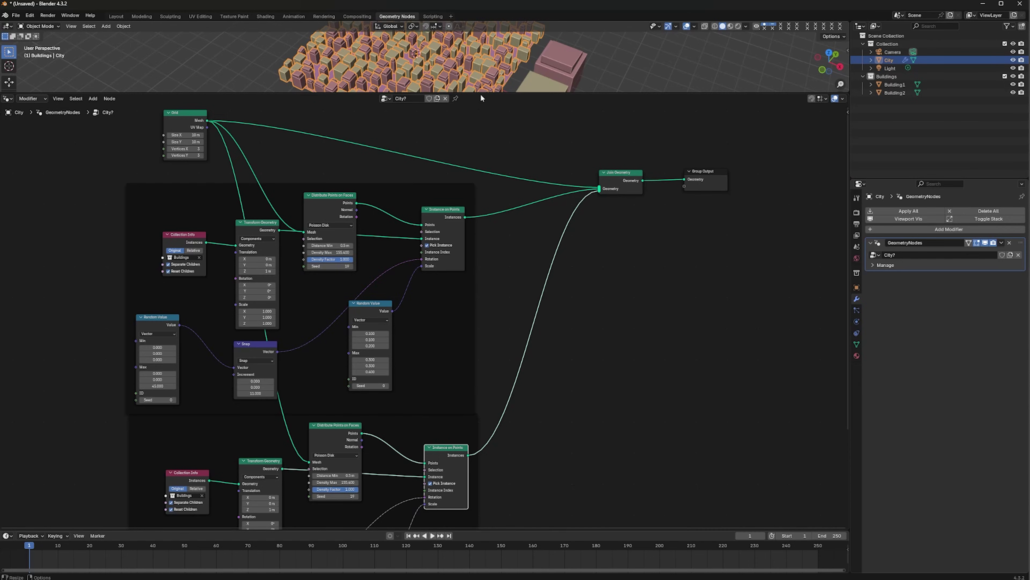
left_click_drag(482, 95, 487, 274)
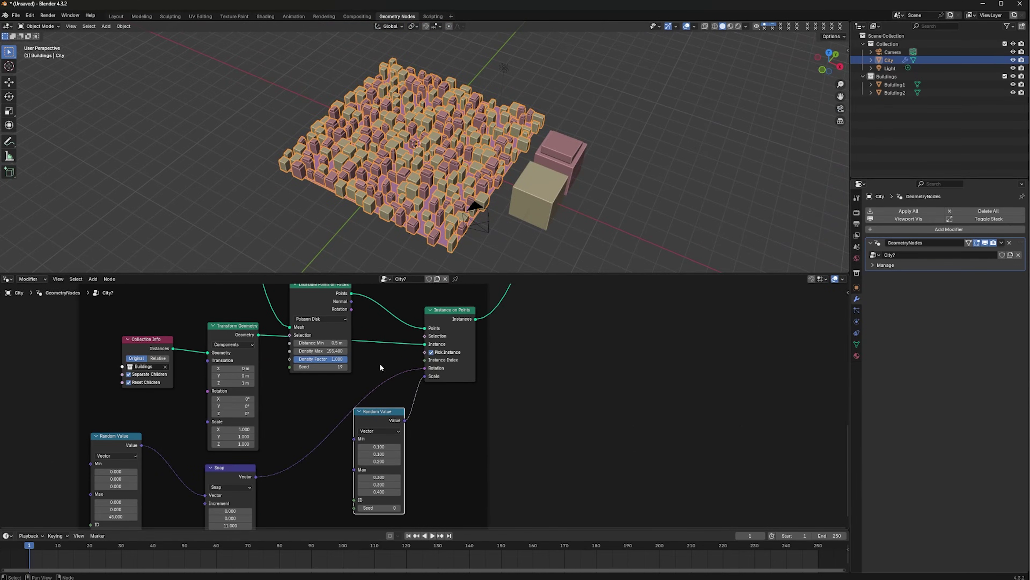
In the duplicated frame, set Distance Min to 0.6 m and the scale Random Value's Max Z to 1 and Min Z to 0.5
scroll(363, 360, "up", 1)
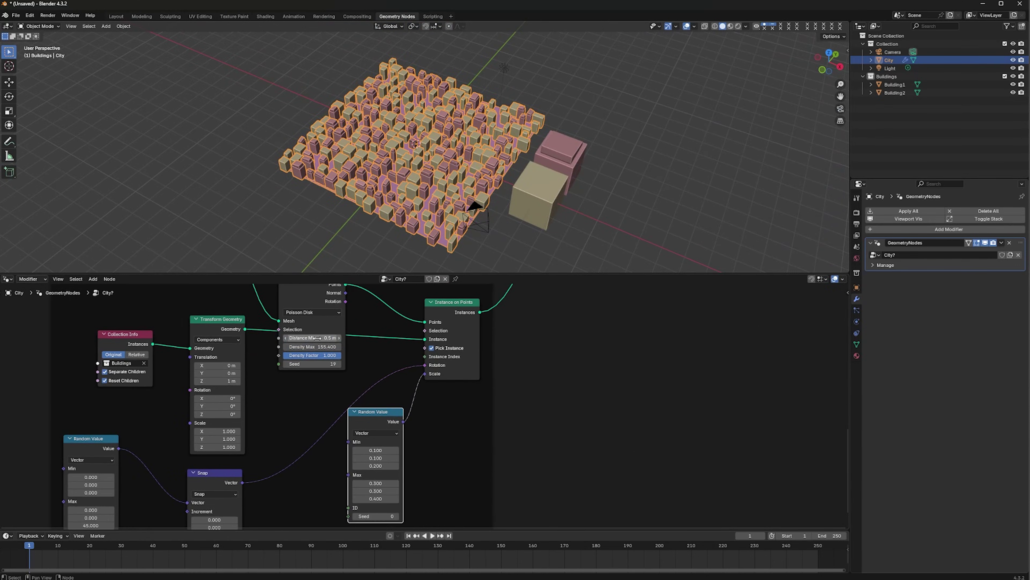
mouse_move(312, 337)
left_mouse_down()
mouse_move(260, 337)
mouse_move(315, 337)
left_mouse_up()
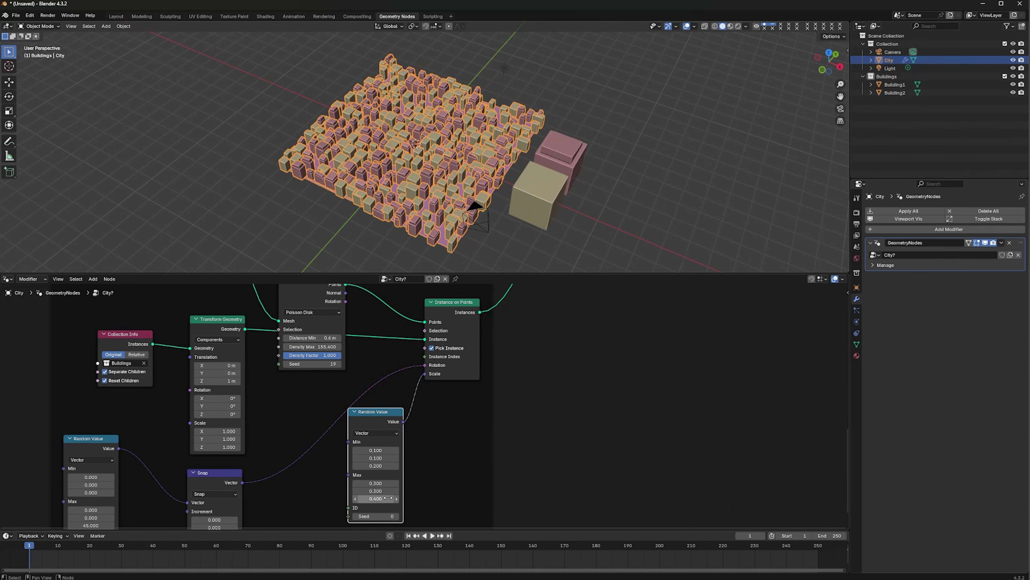
type("1")
key("Return")
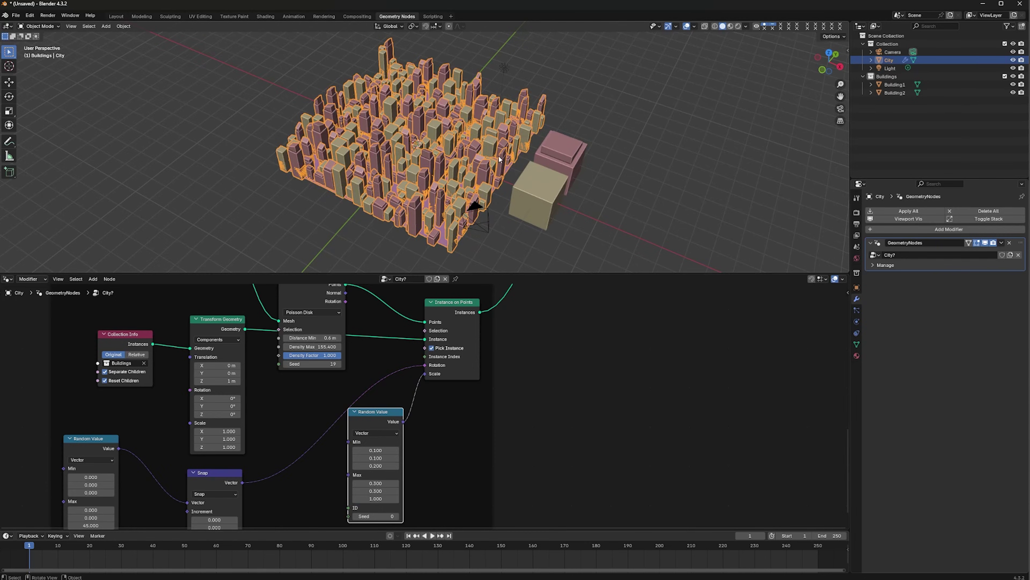
scroll(466, 167, "up", 1)
left_click(375, 466)
type(".5")
key("Return")
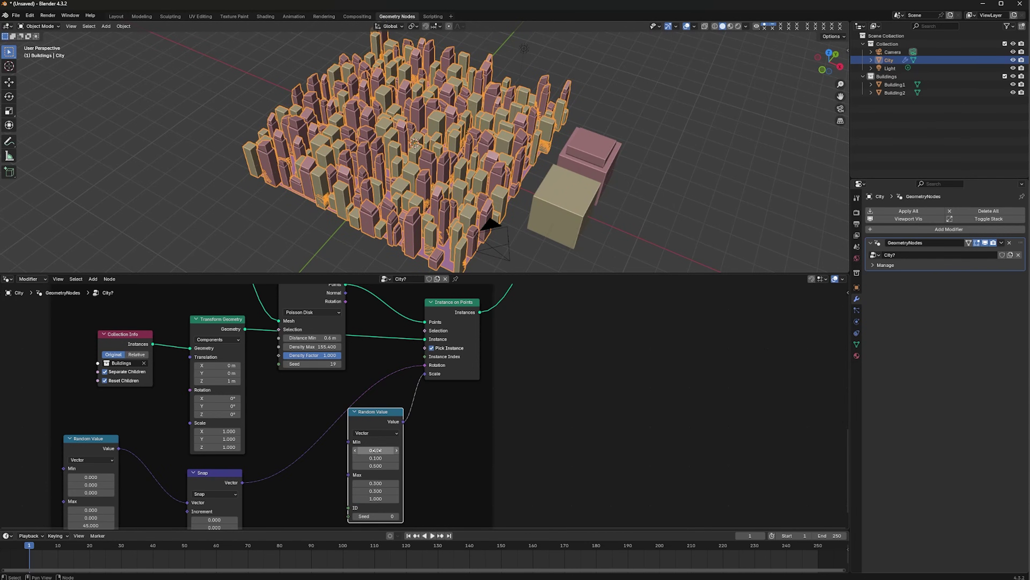
Set the duplicated scatter's Distance Min to 1 m, its Seed to 1, and the scale Random Value's Max Z to 2
left_click_drag(313, 337, 329, 338)
middle_click_drag(461, 178, 499, 162)
left_click_drag(312, 363, 293, 363)
left_click(375, 498)
mouse_move(462, 178)
middle_mouse_down()
mouse_move(438, 170)
mouse_move(528, 174)
mouse_move(466, 163)
middle_mouse_up()
type("2")
key("Return")
scroll(528, 174, "down", 3)
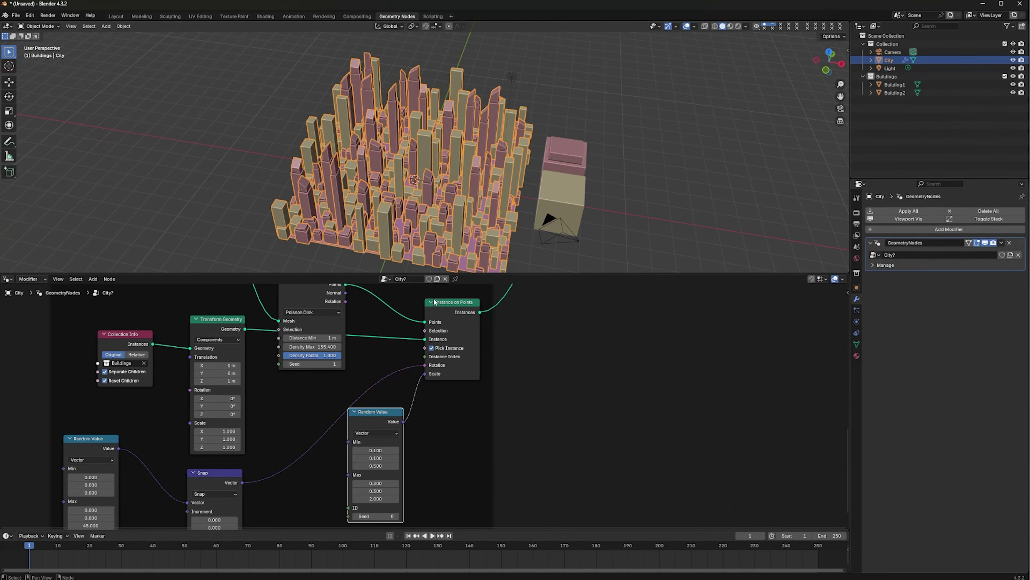
Lower the duplicated scatter's Density Max to 0.6 and set its scale Random Value's Max Z to 1
left_click_drag(323, 345, 292, 345)
middle_click_drag(385, 117, 409, 72)
left_click(376, 498)
type("1")
key("Return")
middle_click_drag(576, 65, 483, 174)
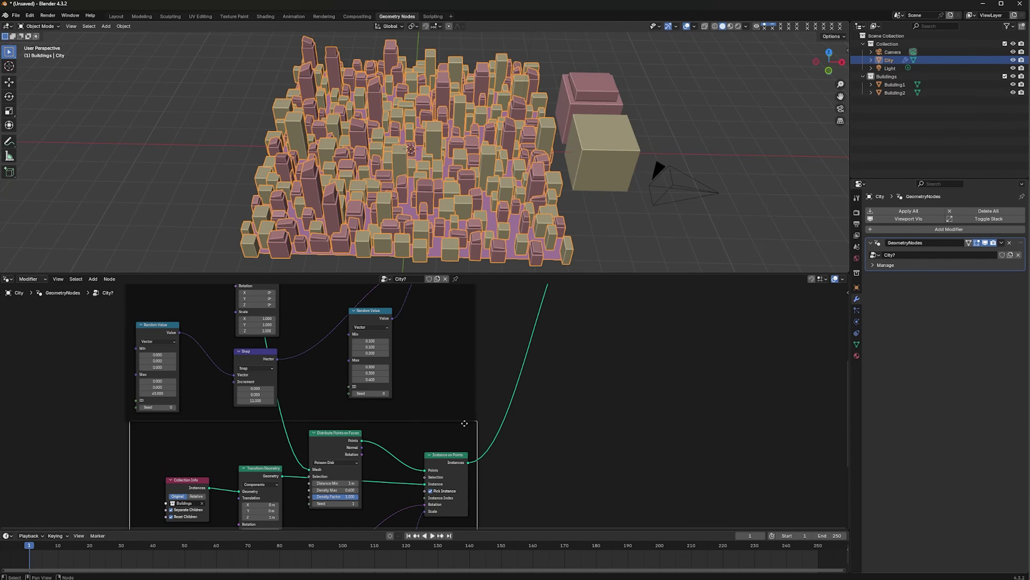
Set the original frame's scale Random Value to Min X and Y 0.05 and Max X and Y 0.2
middle_click_drag(467, 507, 366, 365)
left_click(367, 430)
type("0.05")
key("Return")
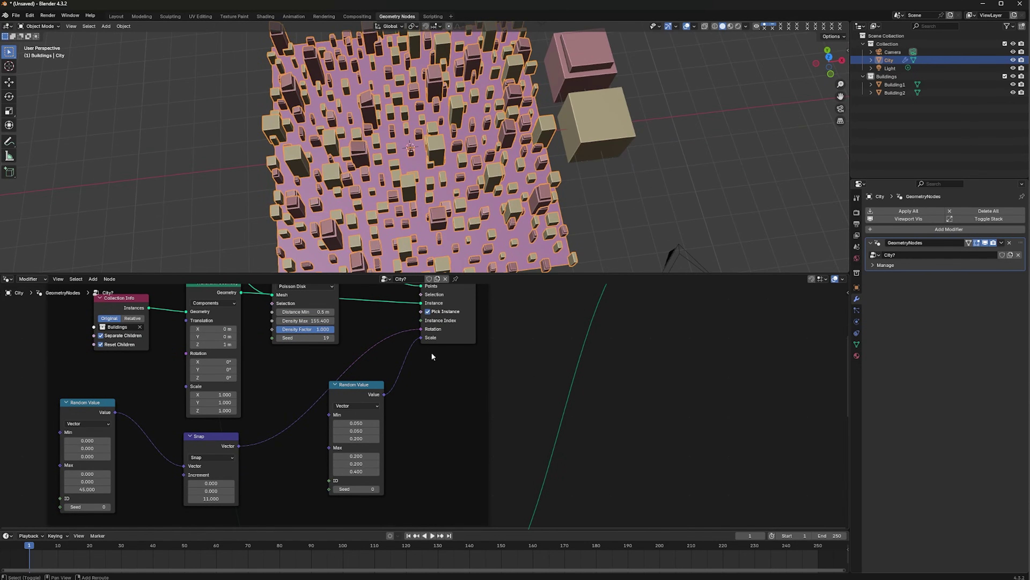
Hide the viewport overlays and, in the original frame, set Distance Min to 0.25 m and reduce Density Max
left_click_drag(319, 344, 300, 345)
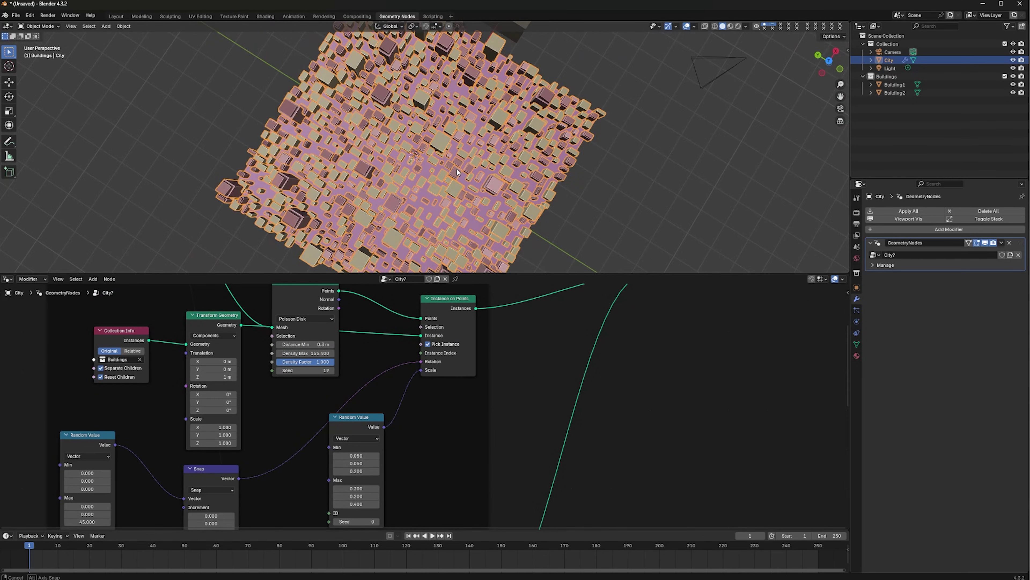
key("shift+alt+z")
middle_click_drag(457, 169, 260, 185)
left_click_drag(308, 344, 284, 345)
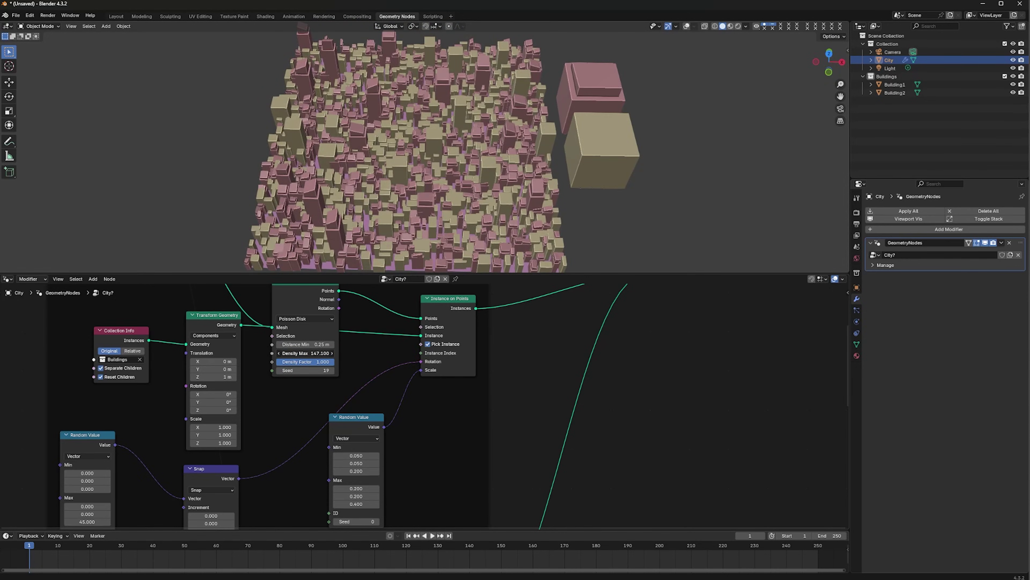
left_click_drag(316, 353, 292, 353)
middle_click_drag(371, 244, 462, 172)
Enlarge the 3D viewport and show the viewport overlays again
left_click(150, 331)
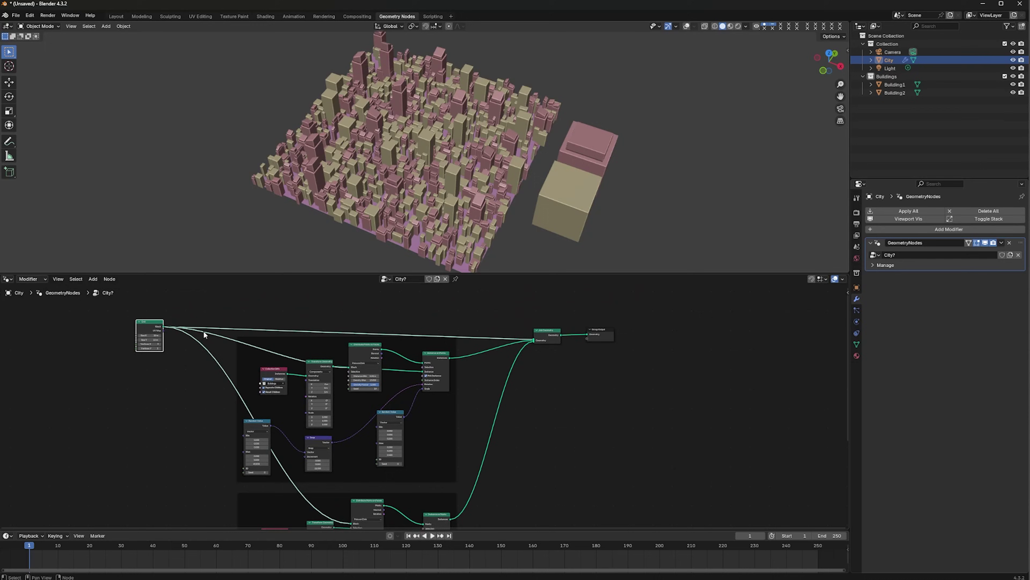
scroll(330, 318, "up", 3, "shift")
scroll(329, 322, "up", 2, "shift")
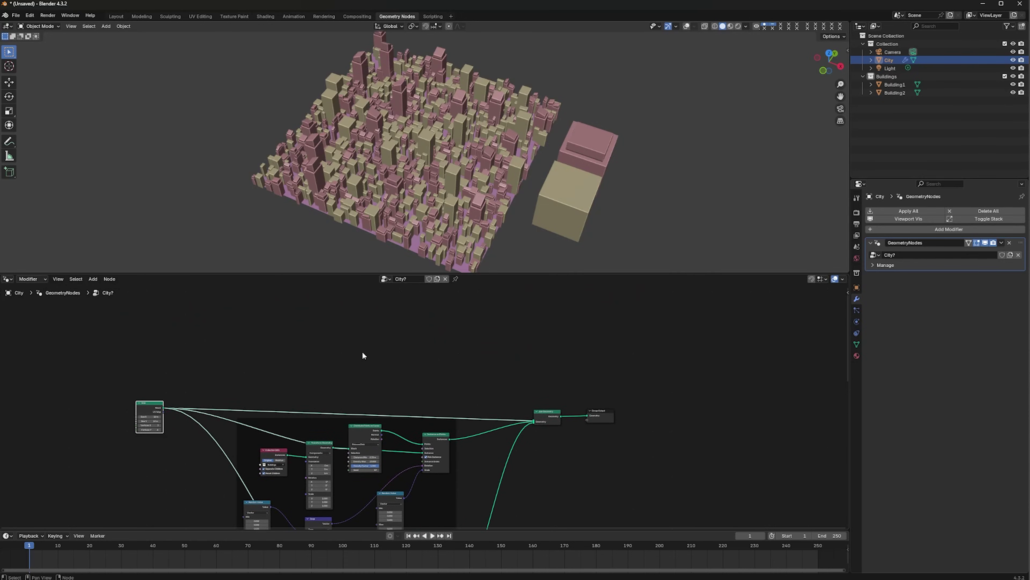
left_click_drag(454, 274, 457, 379)
scroll(460, 268, "up", 2)
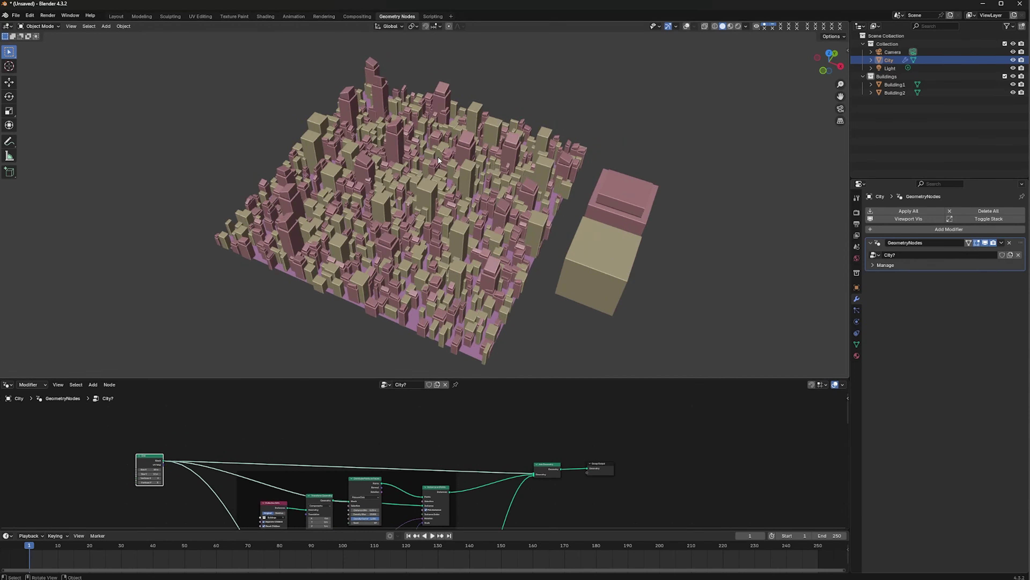
left_click(686, 26)
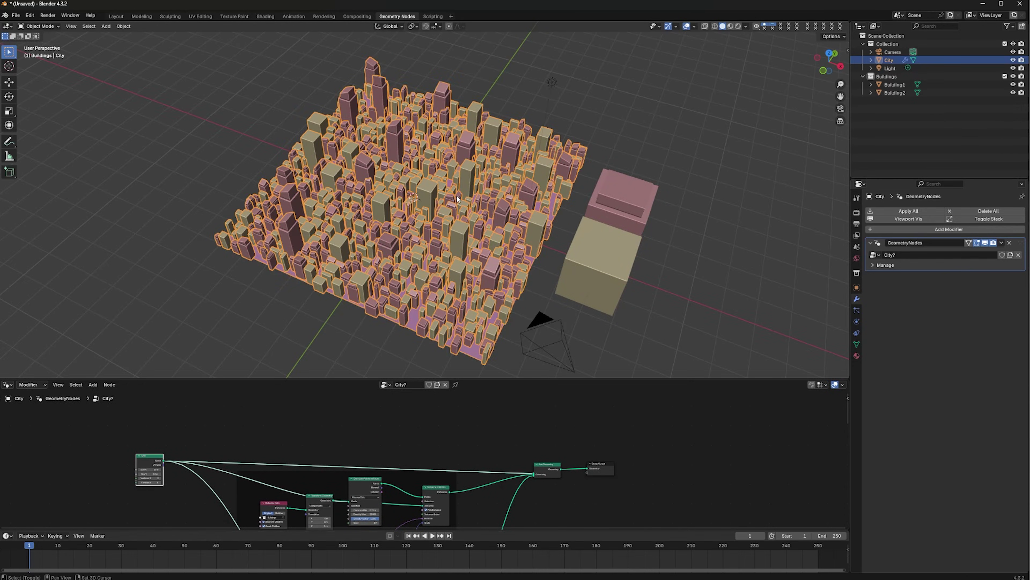
Add a plane at the city's centre and scale it by 5 to match the city's footprint
key("shift+a")
mouse_move(450, 206)
left_click(503, 207)
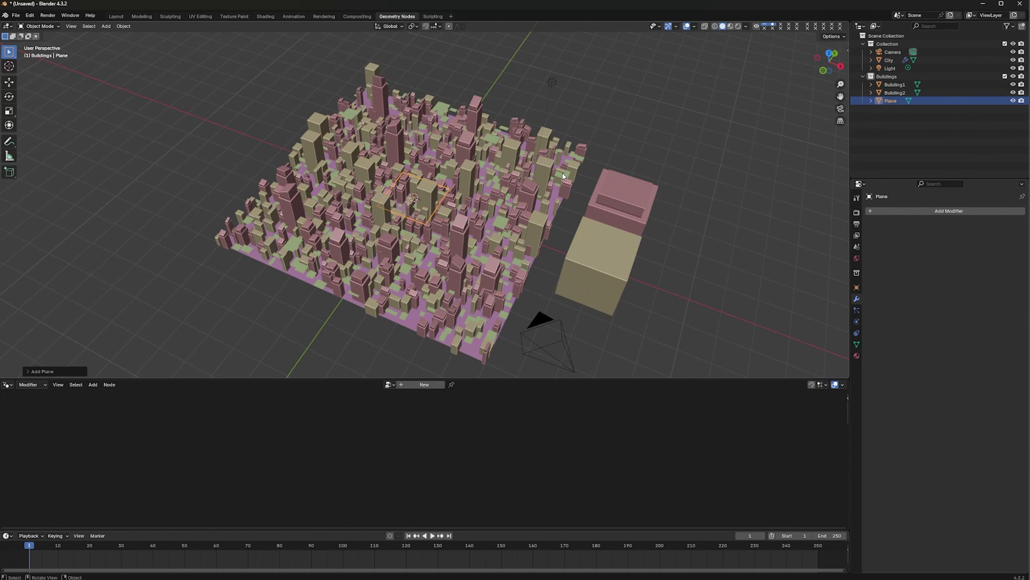
type("s5")
key("Return")
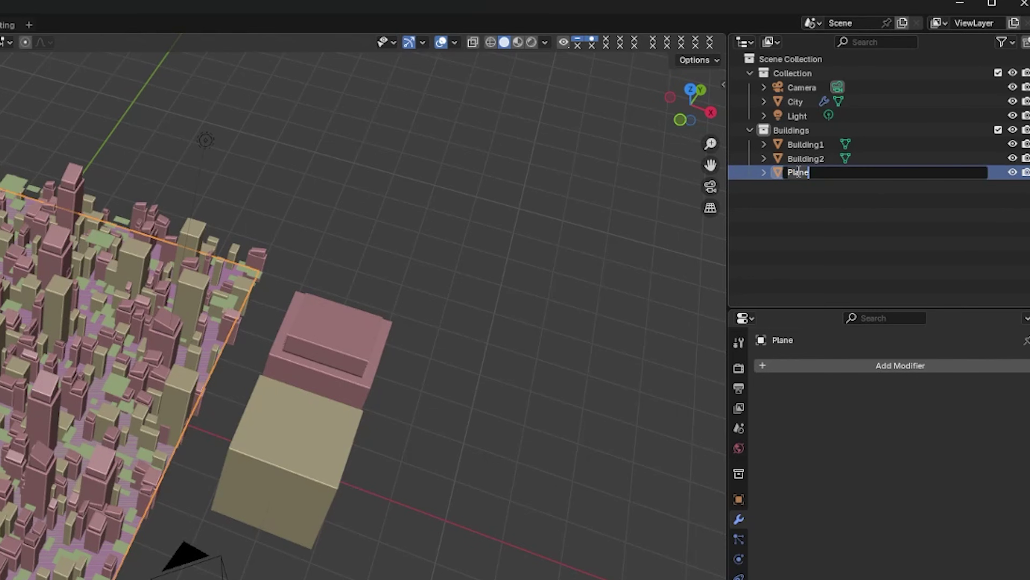
Rename the plane Roads and move it out of the Buildings collection into Collection
type("s")
key("Return")
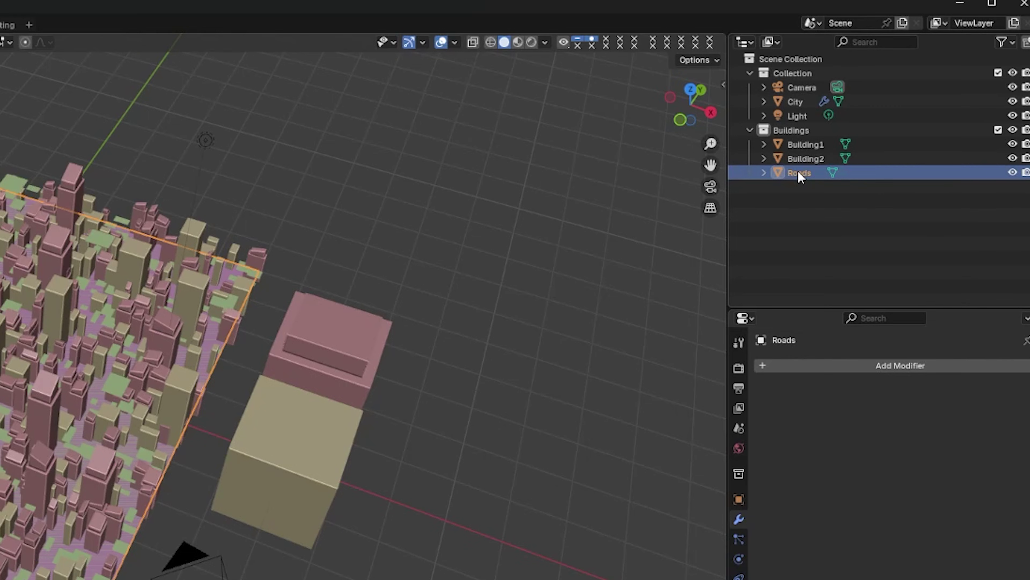
left_click_drag(801, 177, 825, 109)
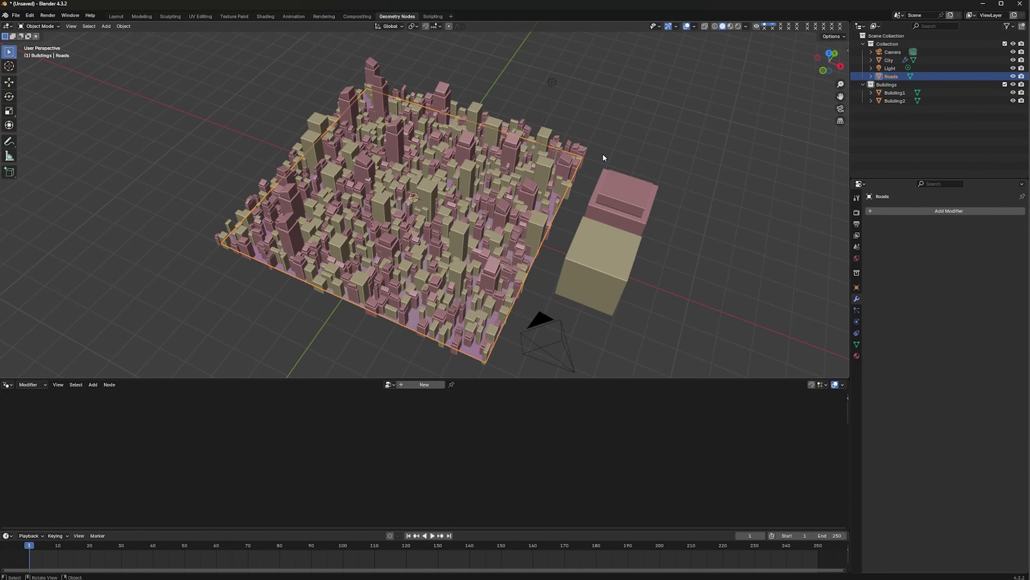
Hide the City object and, from the top view, subdivide the Roads plane repeatedly into a 16 by 16 grid of faces
key("KP_7")
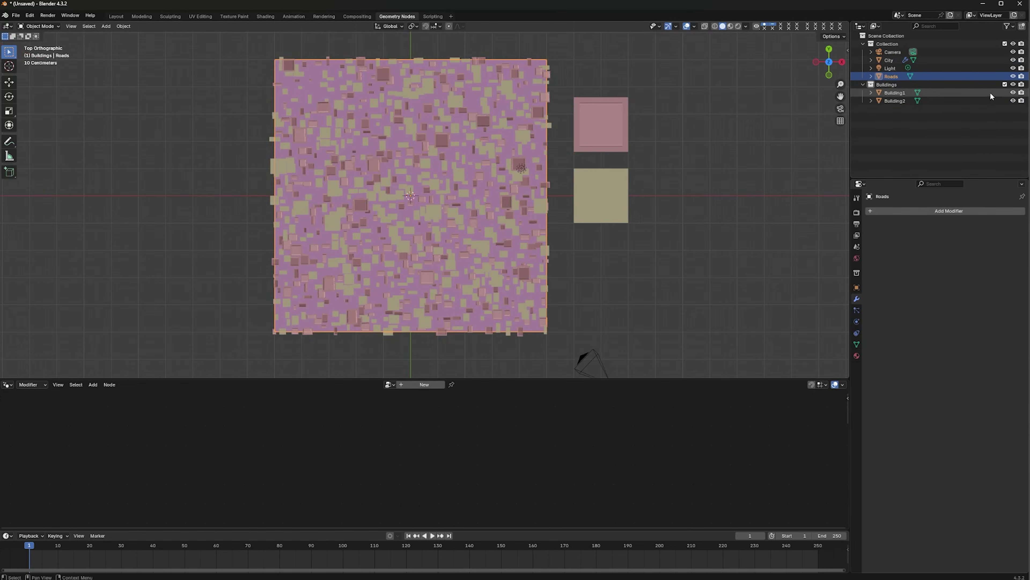
left_click(1013, 60)
key("Tab")
right_click(426, 192)
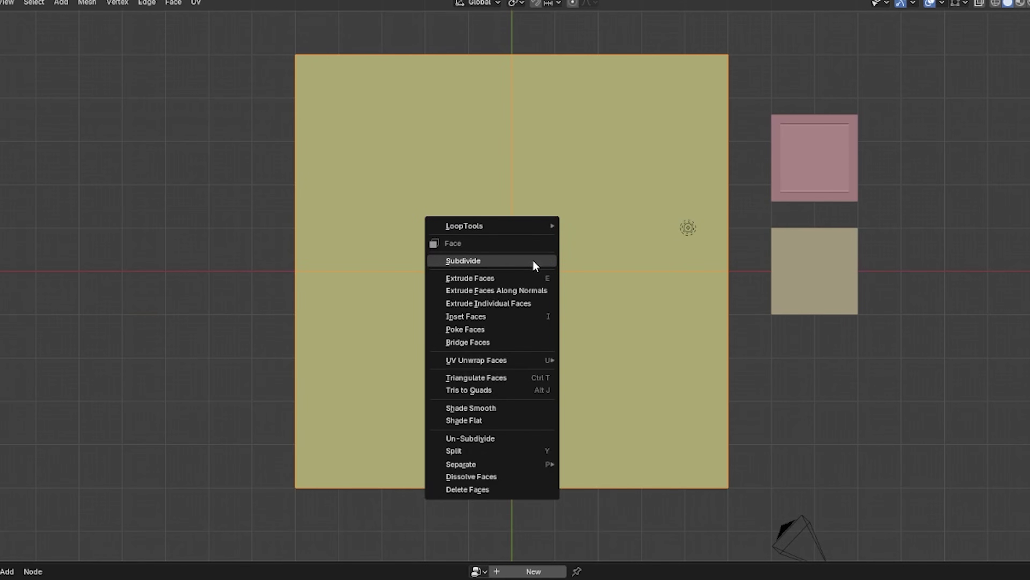
left_click(533, 261)
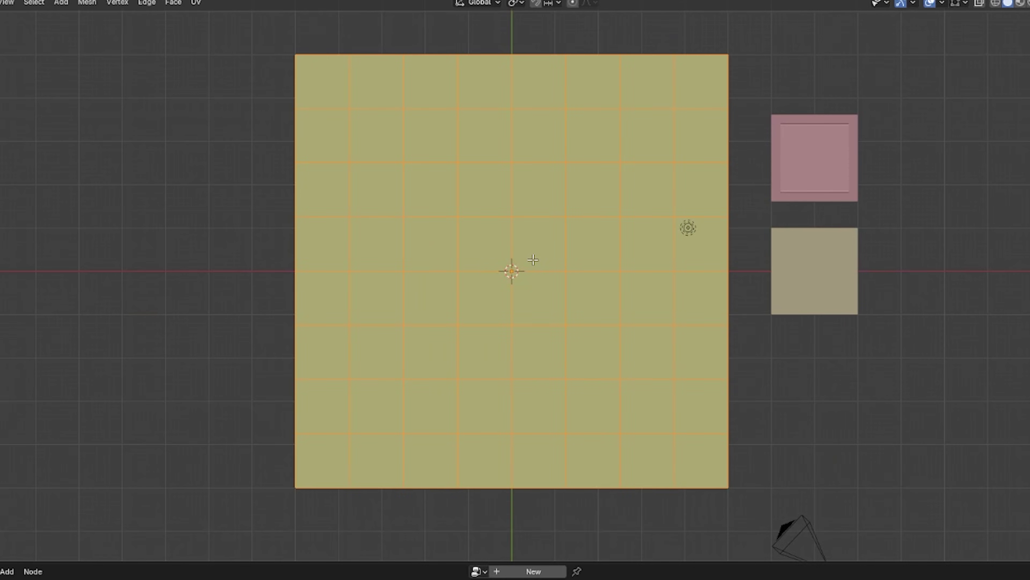
right_click(534, 260)
left_click(533, 260)
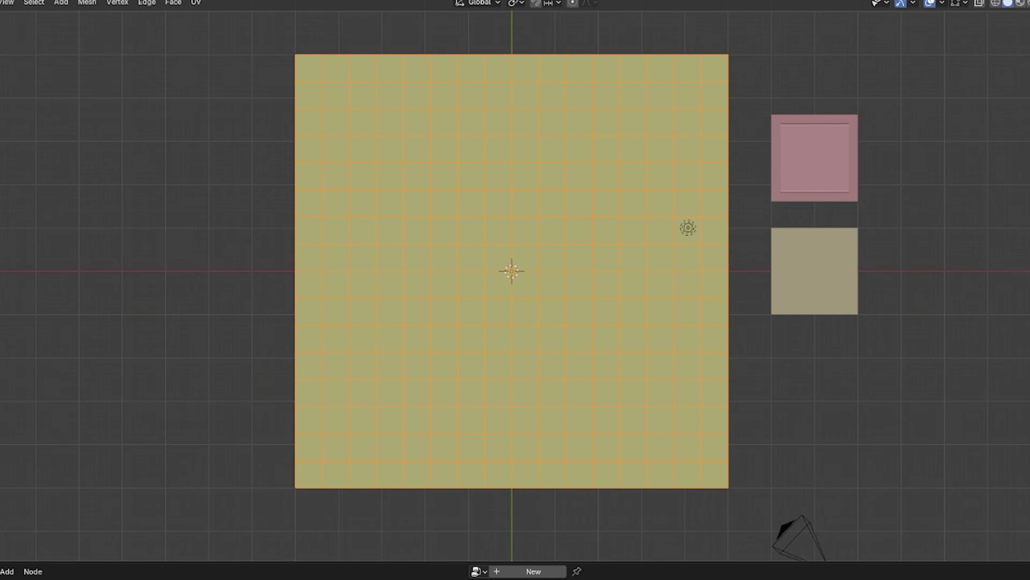
Select irregular blocks of faces across the Roads grid and delete them so the remaining strips form a street network
left_click(521, 155)
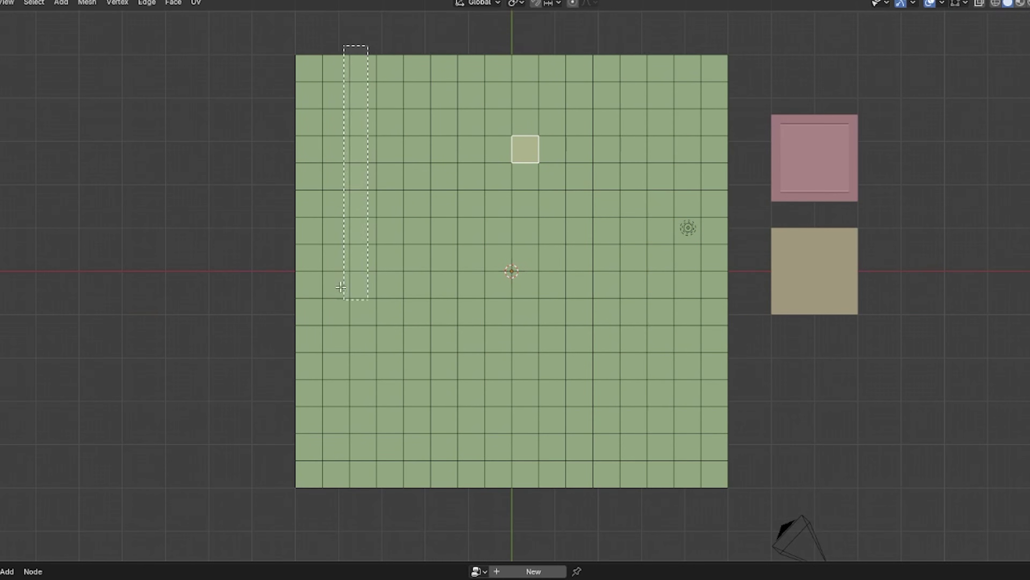
left_click_drag(317, 198, 327, 345, "shift")
left_click_drag(613, 142, 491, 318, "shift")
left_click_drag(329, 385, 476, 426, "shift")
left_click_drag(412, 168, 450, 324, "shift")
left_click_drag(545, 385, 613, 426, "shift")
left_click_drag(587, 467, 384, 483, "shift")
left_click_drag(341, 466, 302, 483, "shift")
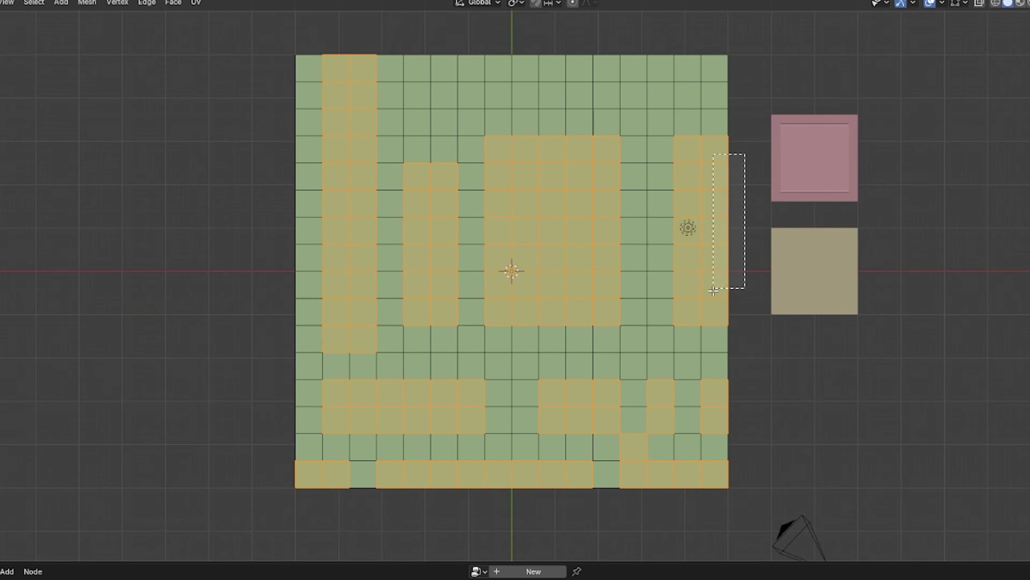
left_click_drag(710, 321, 714, 318, "ctrl")
left_click(660, 258, "shift")
left_click(634, 258, "shift")
left_click(600, 252, "shift")
left_click(516, 177, "shift")
left_click(471, 148, "shift")
left_click(444, 149, "shift")
left_click(417, 149, "shift")
left_click(418, 204, "shift")
left_click(444, 203, "shift")
left_click(471, 95, "shift")
left_click(471, 122, "shift")
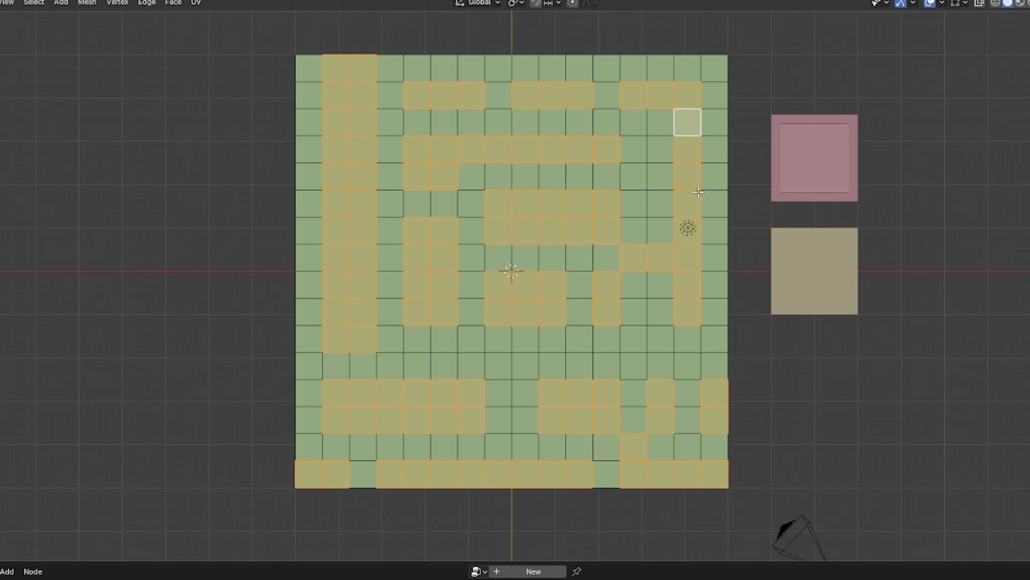
left_click(418, 365, "shift")
left_click(444, 365, "shift")
left_click(471, 365, "shift")
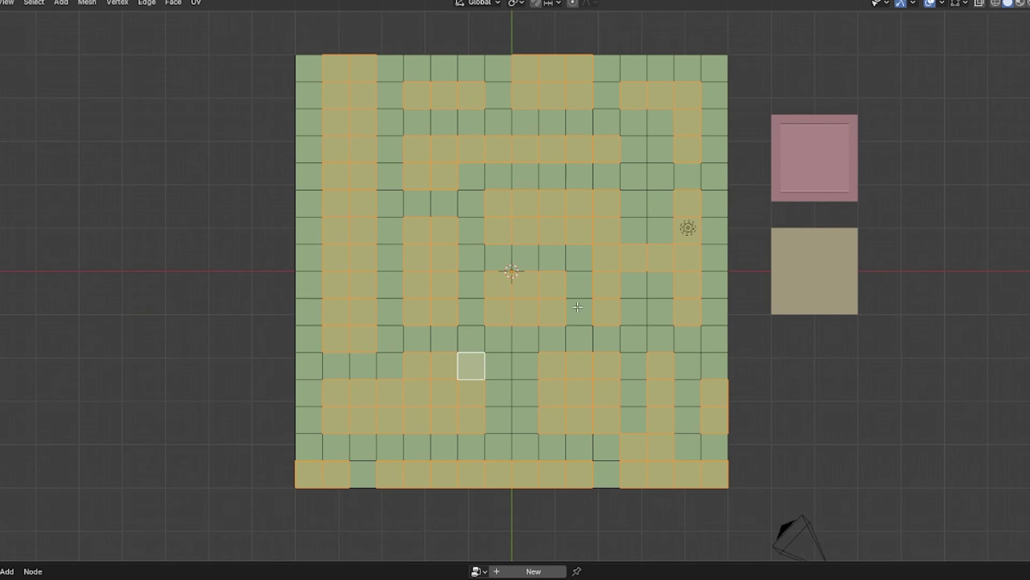
key("x")
left_click(568, 332)
key("Tab")
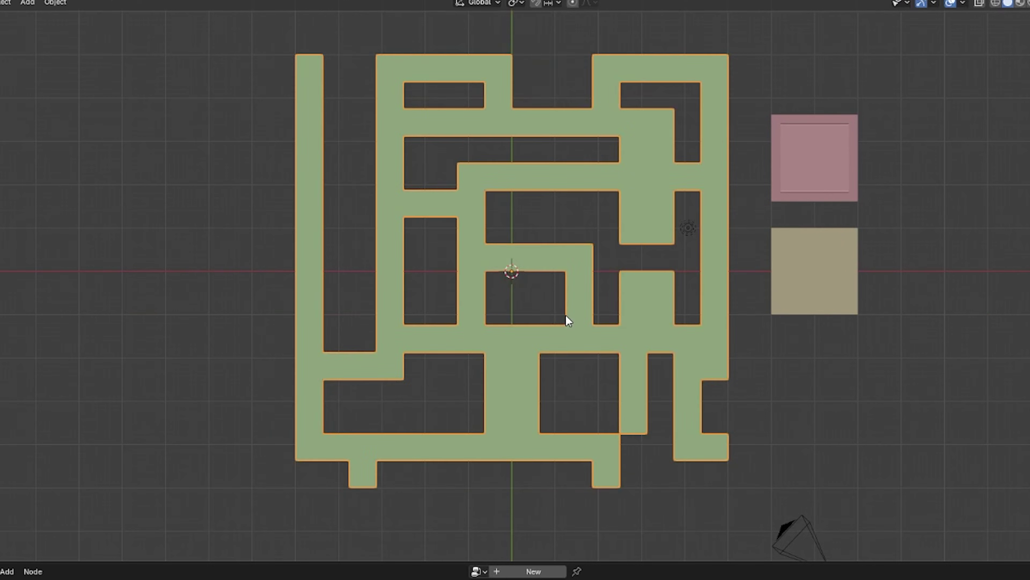
Unhide the City object and raise the Roads mesh about 0.025 m along Z above the city's ground
middle_click_drag(568, 321, 611, 246)
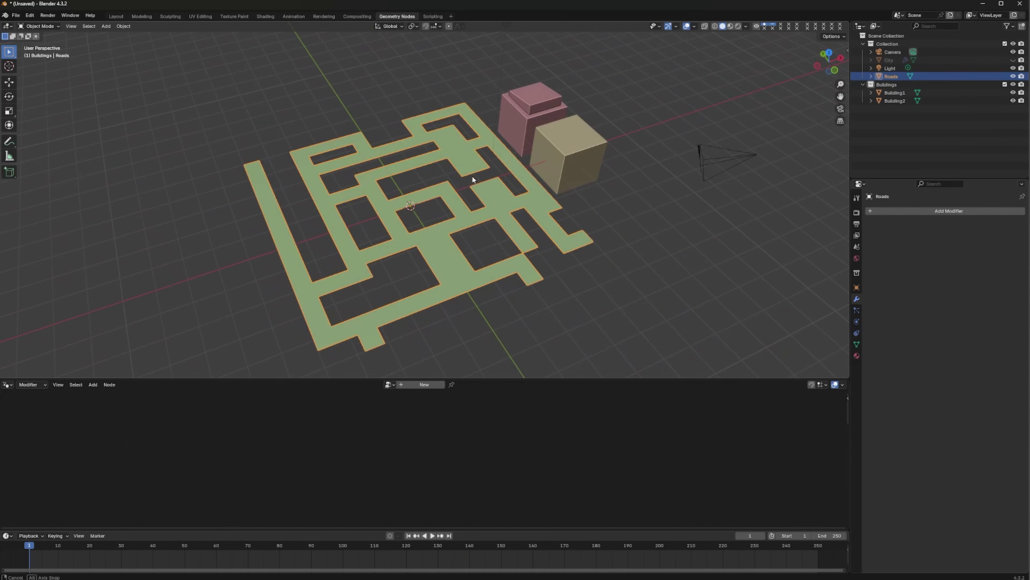
middle_click_drag(473, 179, 602, 136)
left_click(1013, 61)
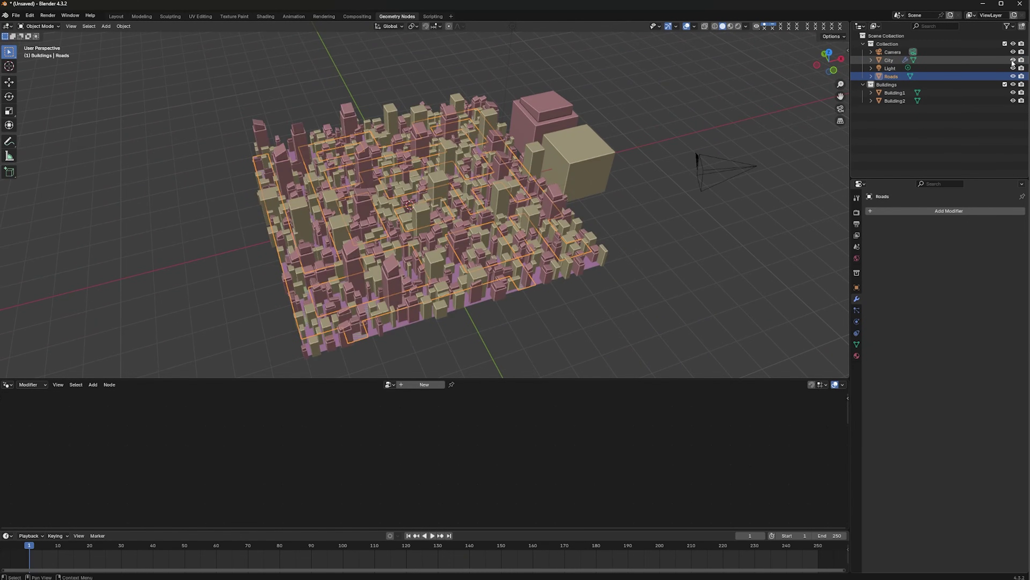
key("KP_1")
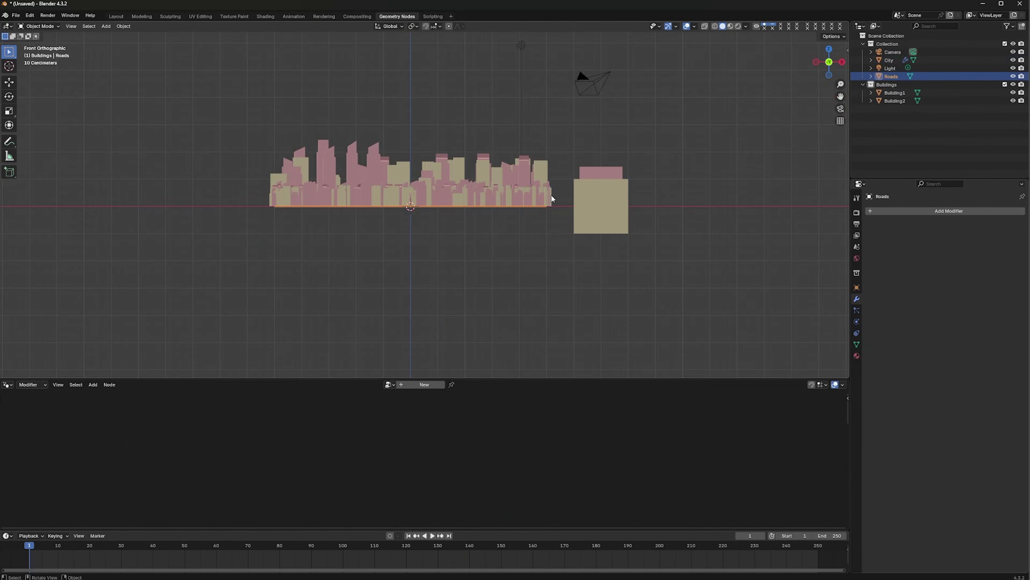
scroll(550, 195, "up", 6)
key("g")
key("z")
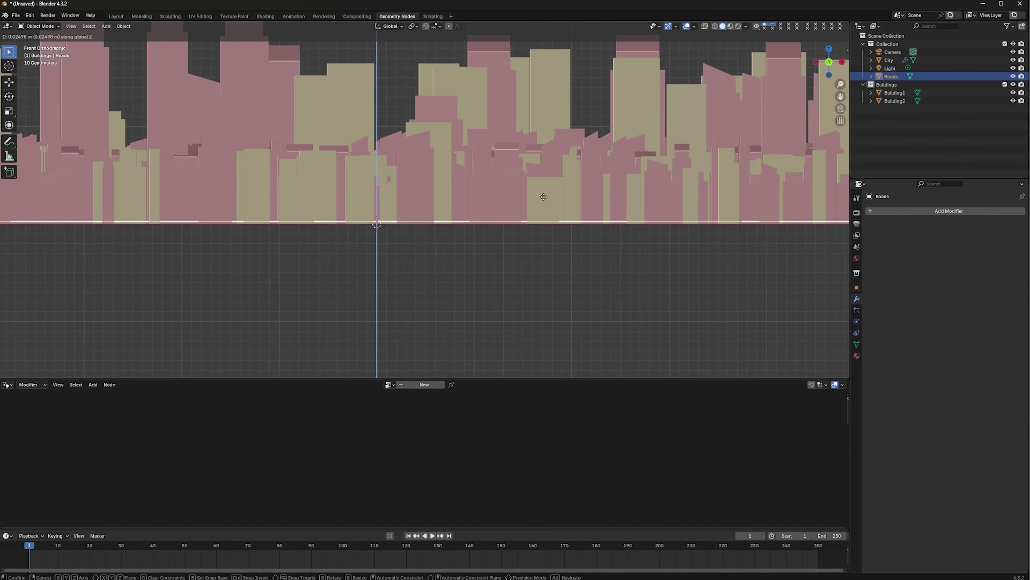
left_click(543, 195)
Select the City object and enlarge the node editor to make room above its node tree
middle_click_drag(513, 163, 540, 215)
scroll(540, 215, "down", 8)
left_click(489, 200)
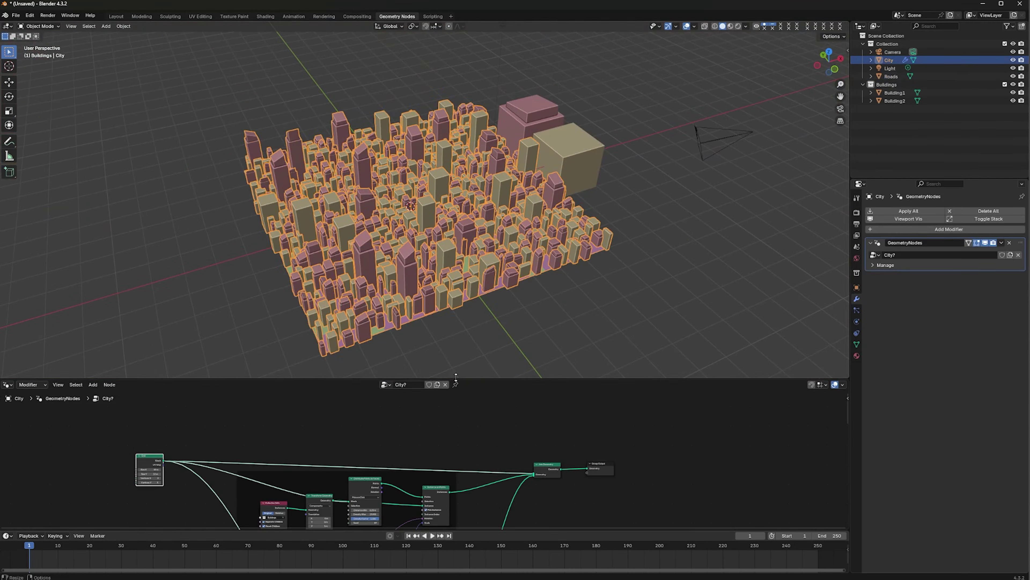
left_click_drag(444, 379, 444, 293)
scroll(408, 373, "up", 2)
scroll(338, 364, "up", 1)
scroll(338, 364, "up", 3, "shift")
scroll(321, 378, "up", 1)
scroll(321, 378, "up", 2, "ctrl")
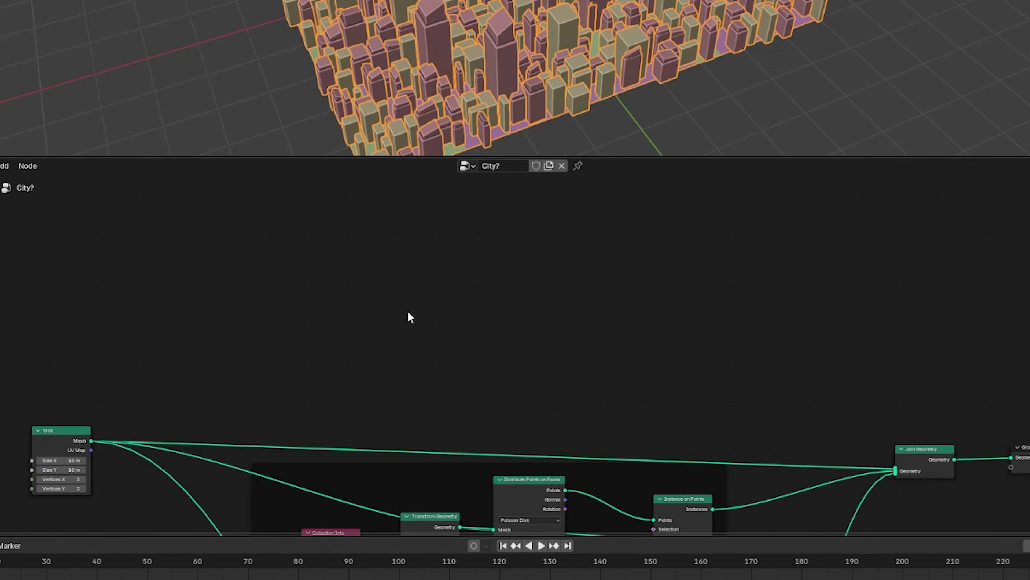
Add an Object Info node above the scatter nodes and set its object to Roads
key("shift+a")
left_click(288, 168)
type("object")
key("Return")
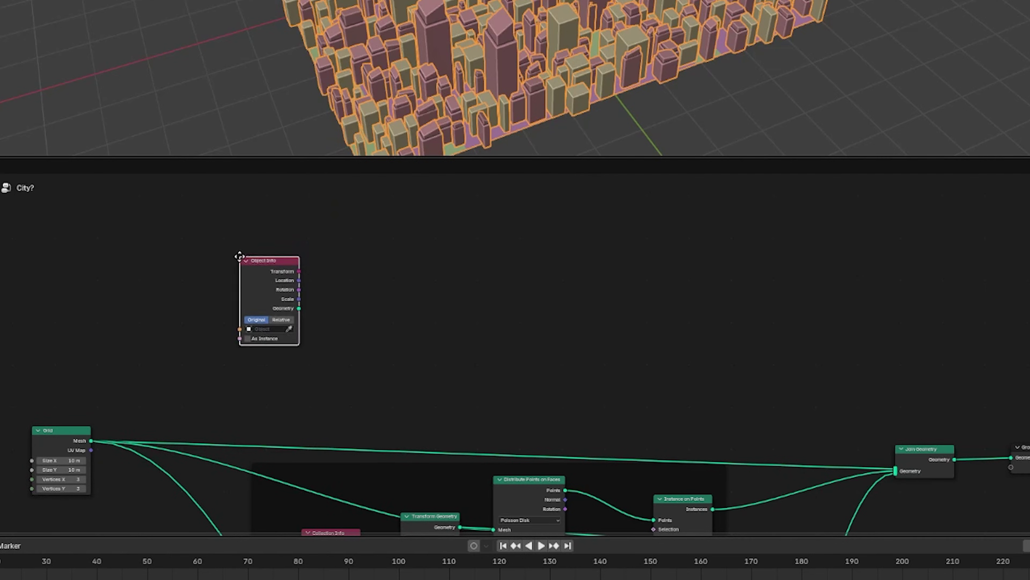
left_click(238, 280)
scroll(349, 385, "up", 5)
left_click(138, 355)
left_click(143, 438)
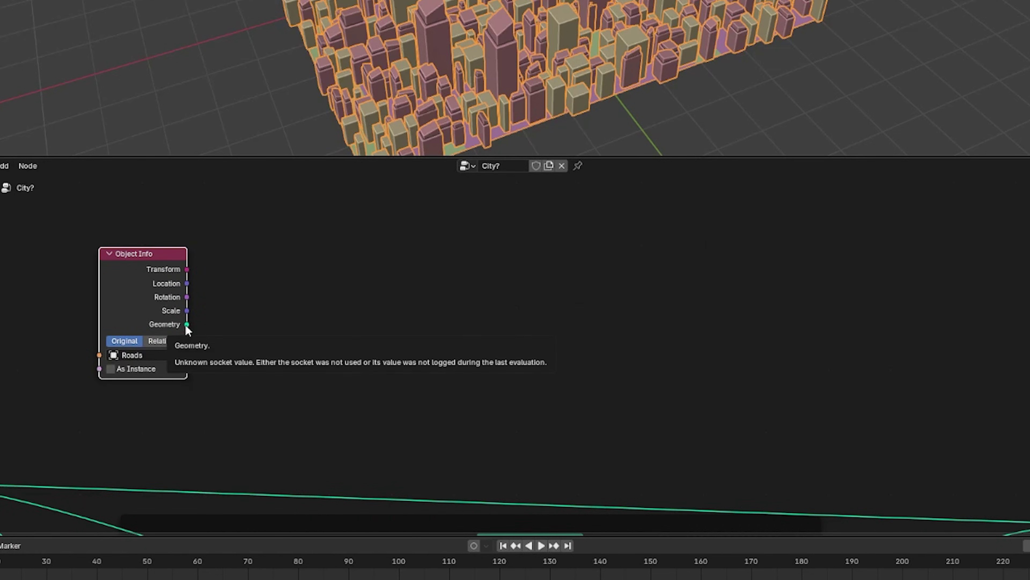
Chain a Scale Elements node and a Realize Instances node from the Object Info geometry output
left_click_drag(186, 324, 315, 292)
type("scale")
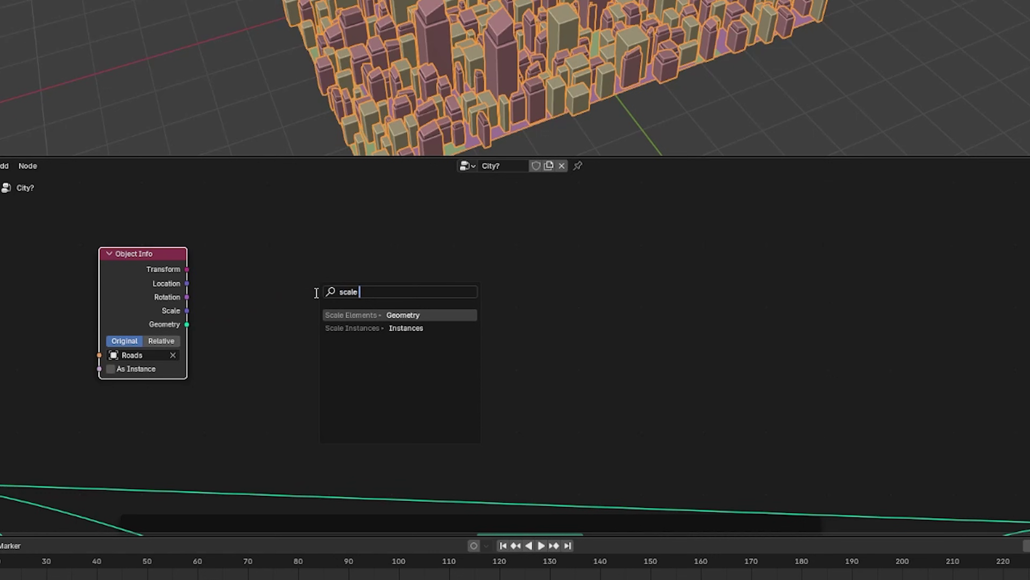
left_click(414, 315)
left_click_drag(357, 286, 578, 281)
type("reali")
key("Return")
Feed the realized geometry into a Raycast node's Target Geometry and connect Is Hit to a Boolean Math Not node
type("raycast")
key("Return")
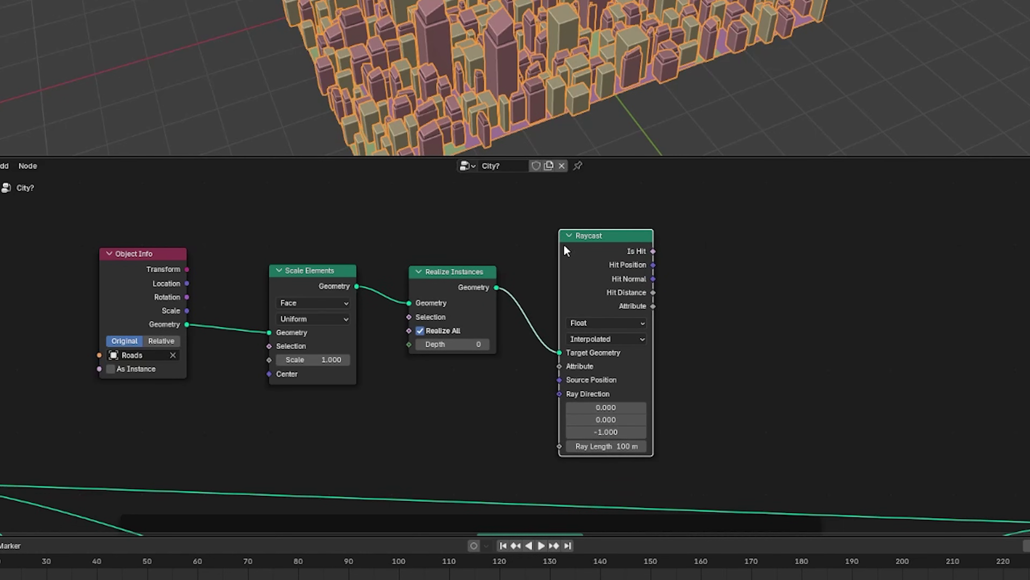
left_click(581, 261)
left_click_drag(693, 246, 697, 246)
type("boolean")
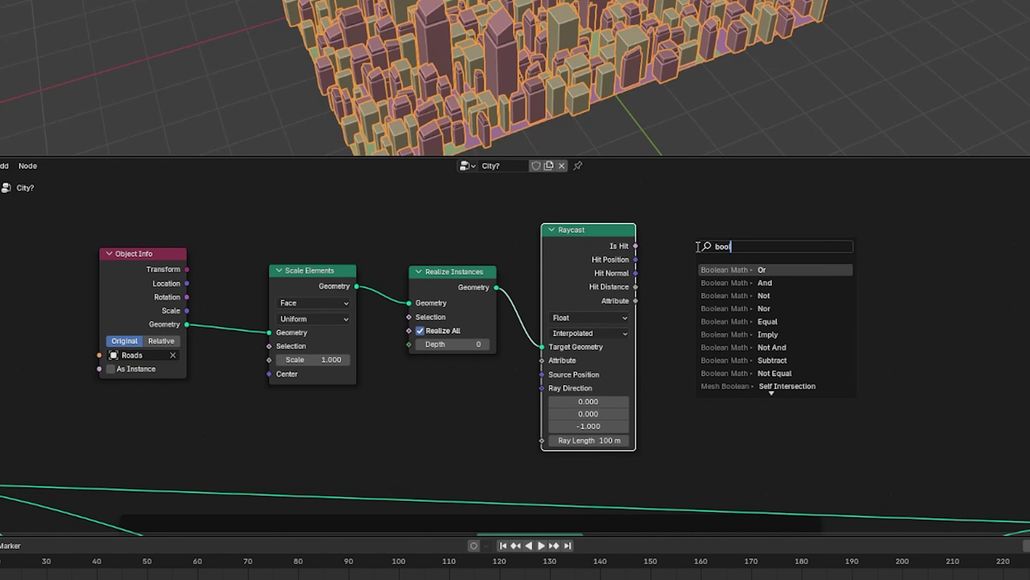
left_click(748, 296)
Connect the Not output to a Math Subtract node with its second value set to -0.250
left_click_drag(781, 249, 836, 266)
type("math")
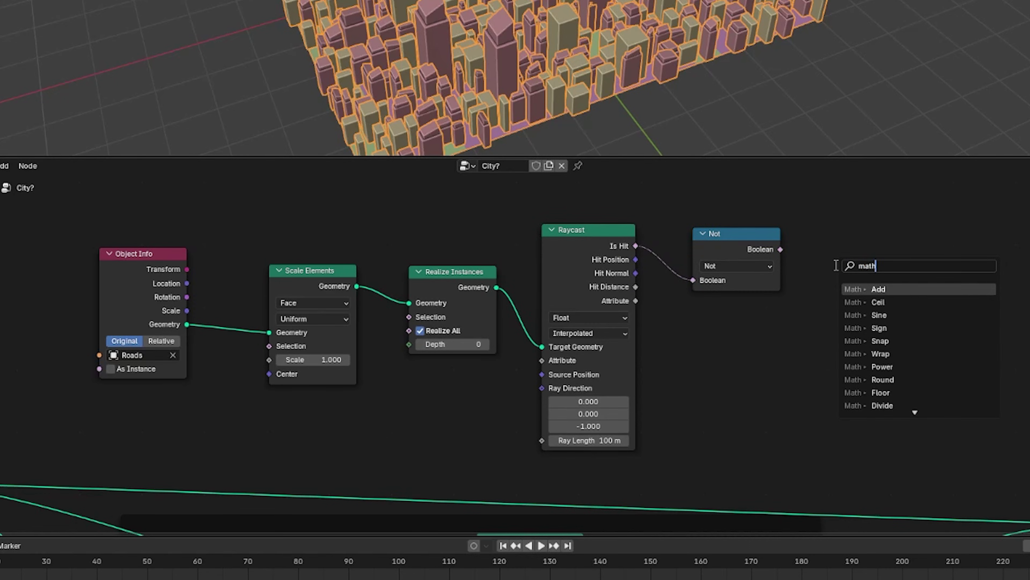
type(" s")
left_click(886, 329)
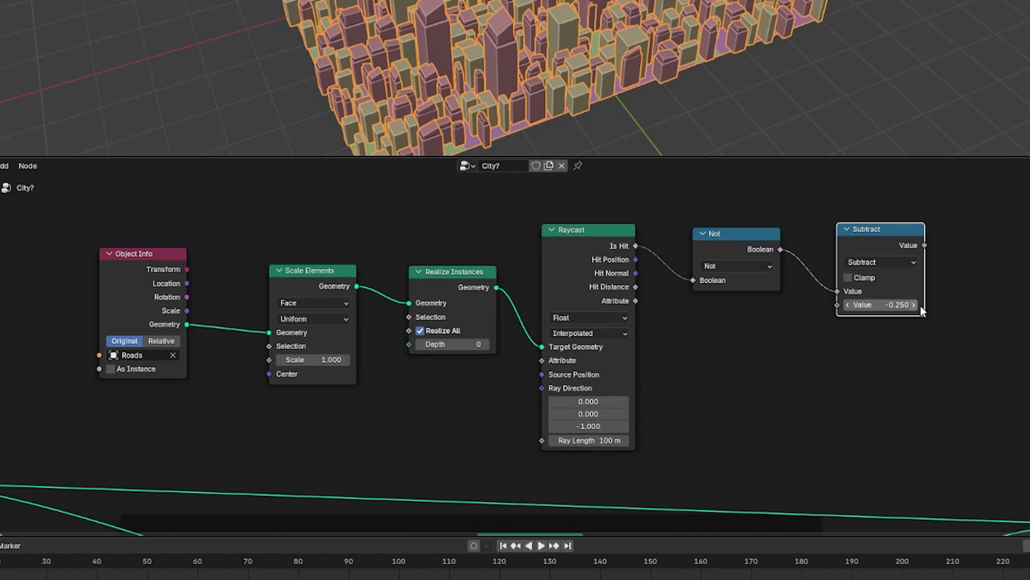
Enclose the Object Info to Subtract node chain in a frame
left_click_drag(995, 210, 71, 471)
right_click(536, 239)
left_click(537, 239)
middle_click_drag(513, 207, 475, 192)
left_click(665, 471)
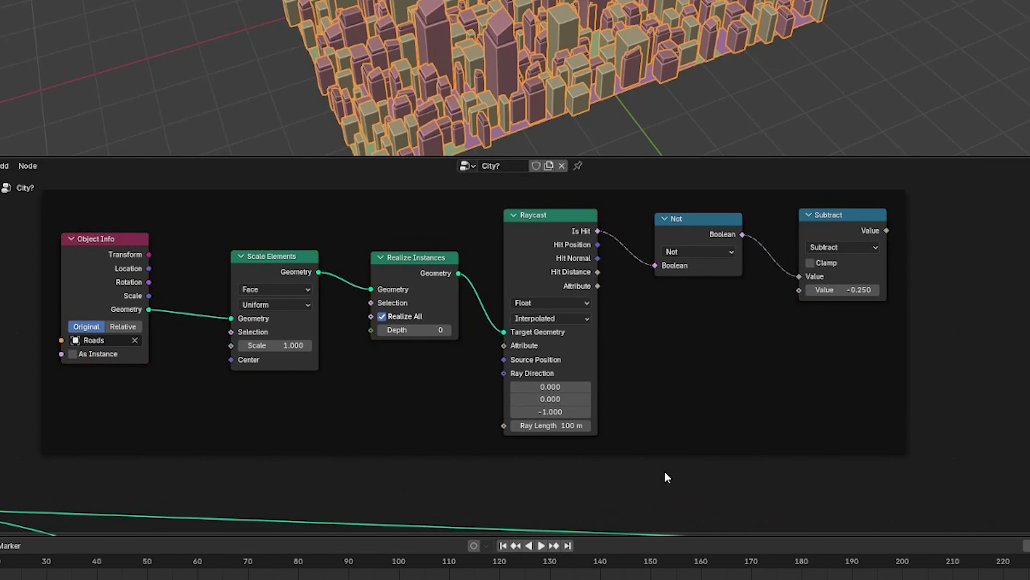
Set the Z component of the Raycast node's Ray Direction to 112
scroll(563, 413, "up", 1)
left_click(566, 420)
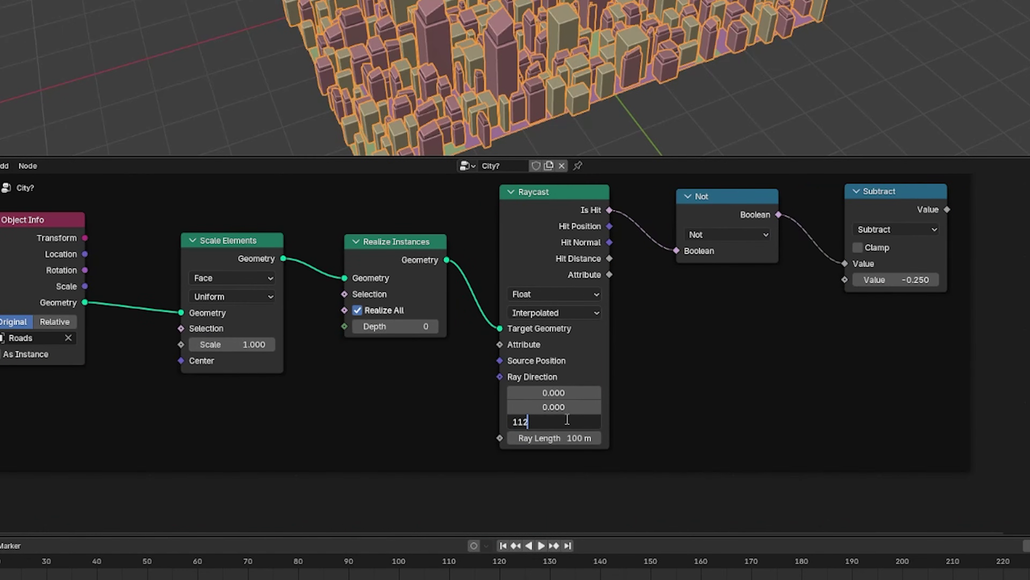
key("Return")
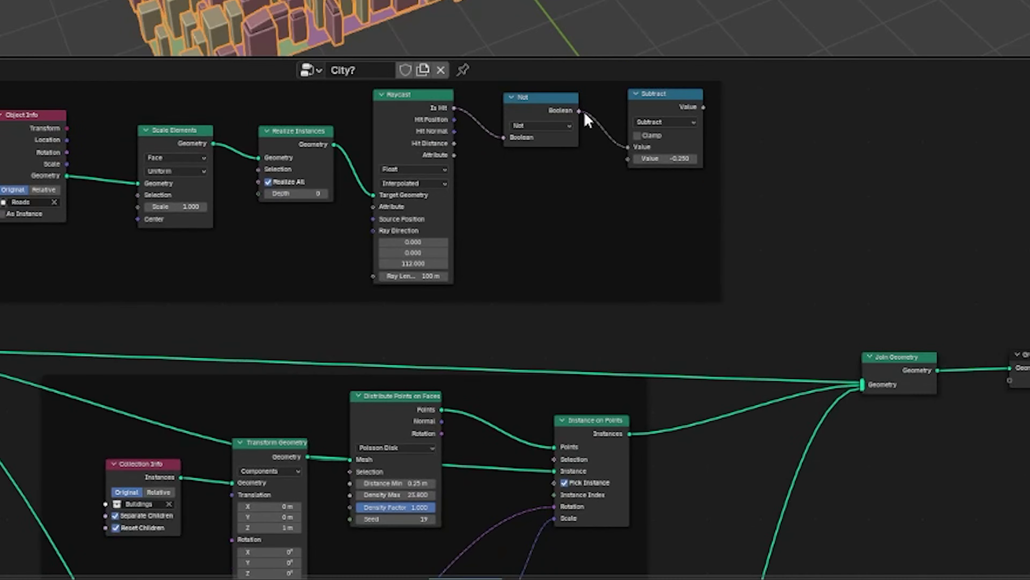
Link Not to the Selection of both Instance on Points nodes and Subtract to the Selection of both Distribute Points on Faces nodes
left_click_drag(570, 245, 558, 458)
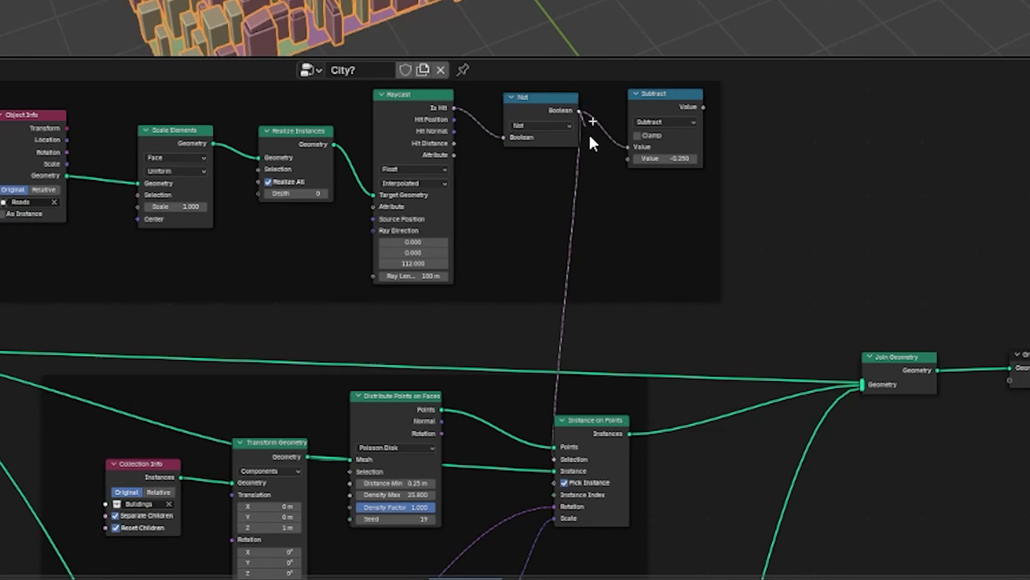
left_click_drag(595, 153, 556, 357)
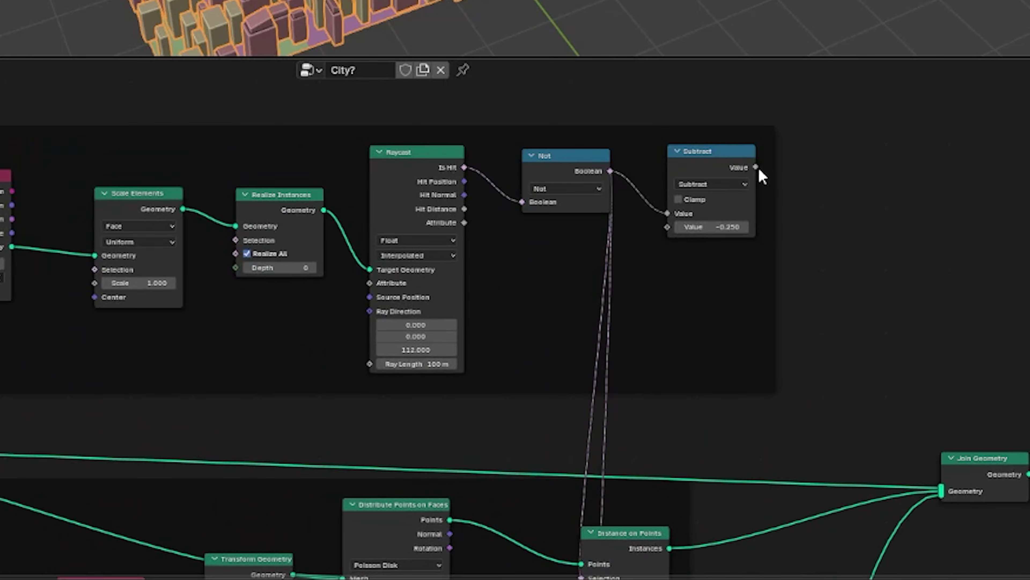
left_click_drag(754, 170, 349, 401)
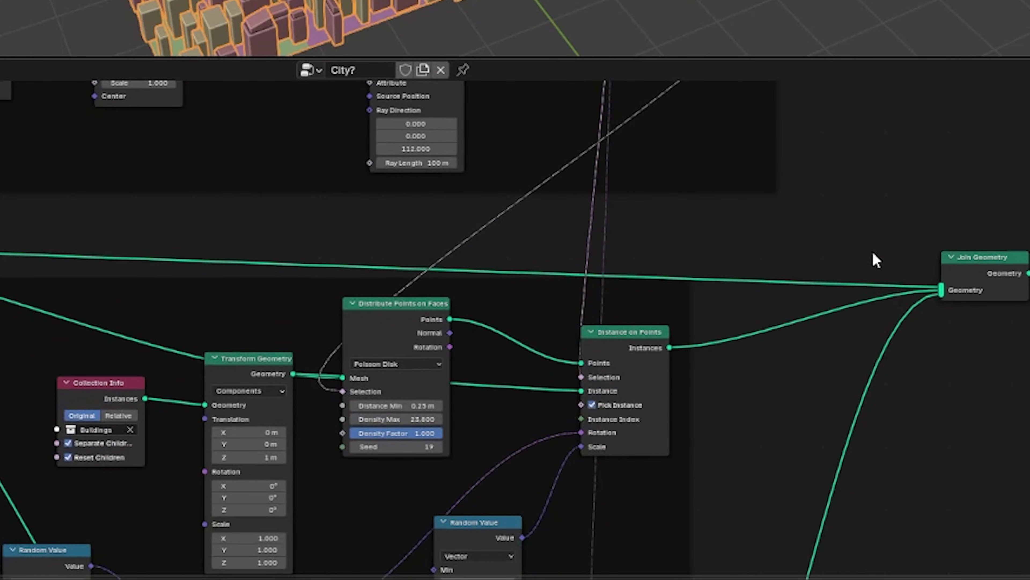
scroll(865, 252, "down", 7)
left_click_drag(626, 109, 373, 410)
left_click_drag(400, 368, 415, 375)
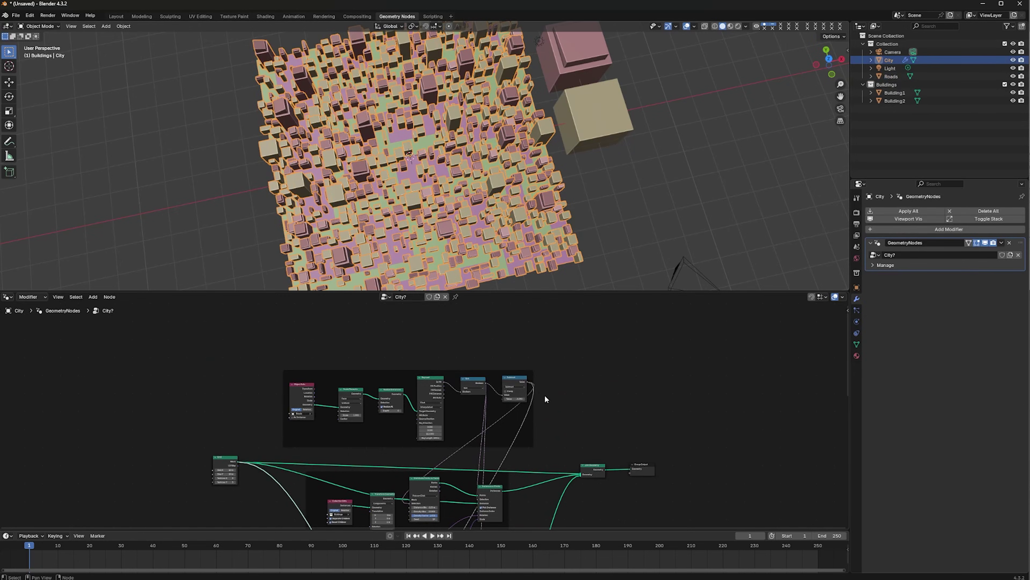
Switch the Roads Object Info node from Original to Relative transform space
scroll(545, 396, "up", 7)
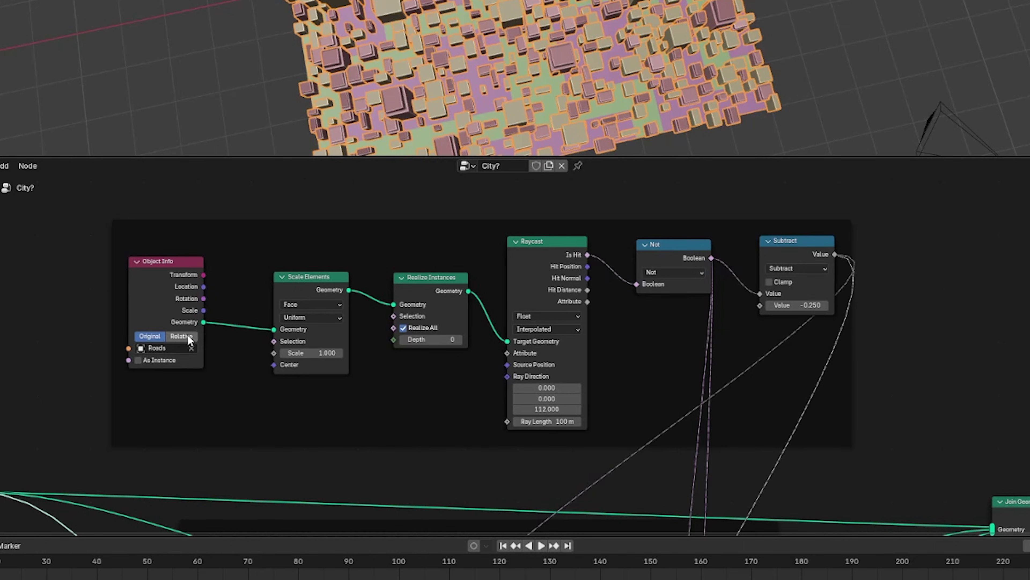
left_click(187, 336)
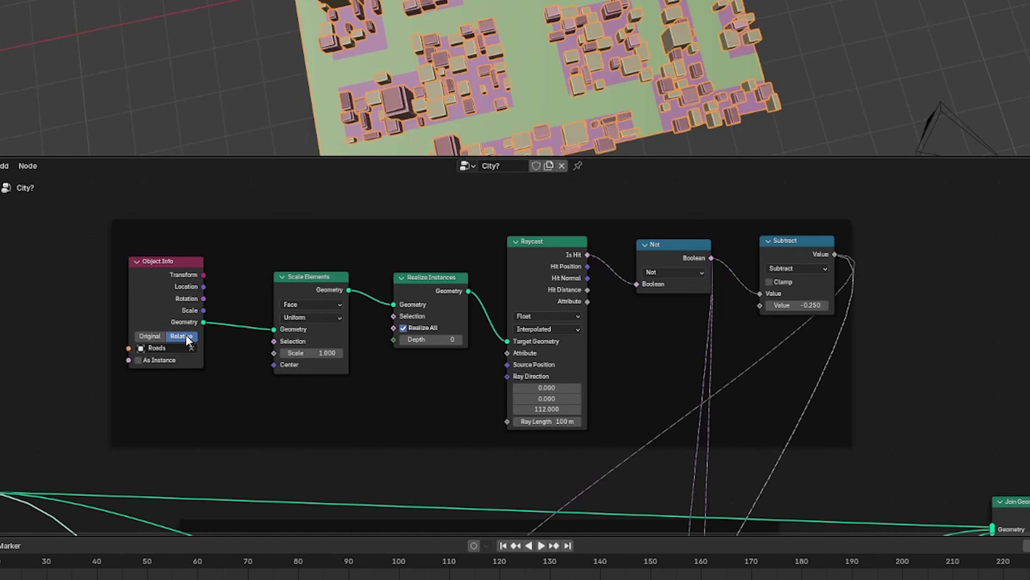
middle_click_drag(499, 130, 483, 192)
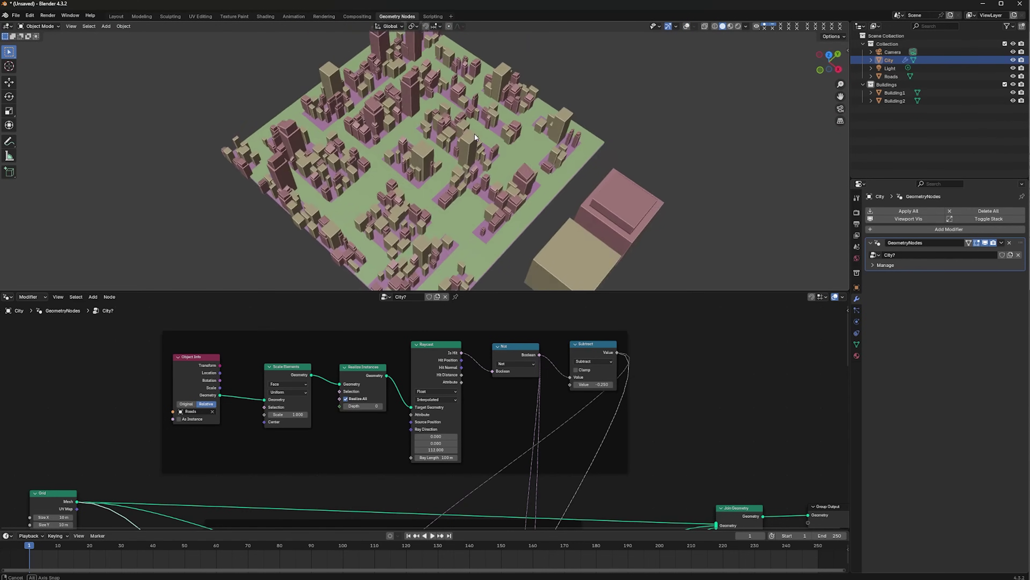
Try moving the Roads mesh along X to test how the buildings respond
left_click(483, 192)
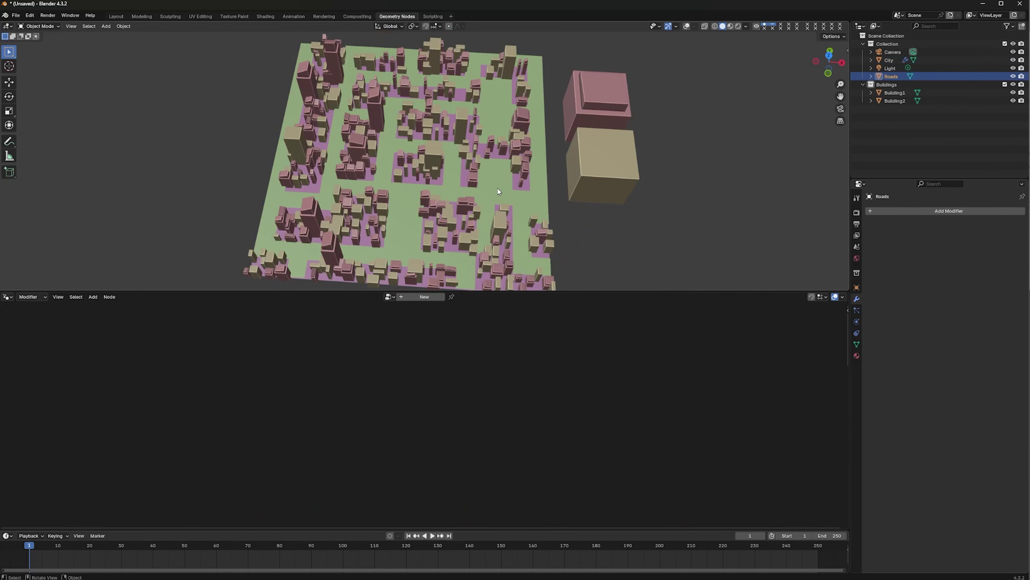
key("g")
key("x")
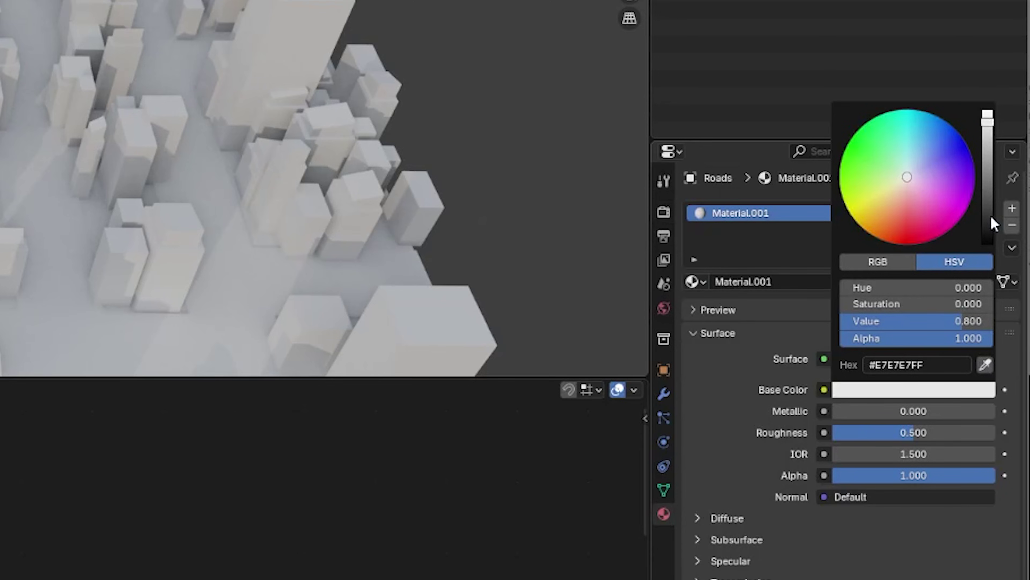
Darken the base color of the Roads material to a dark grey
left_click_drag(992, 224, 986, 191)
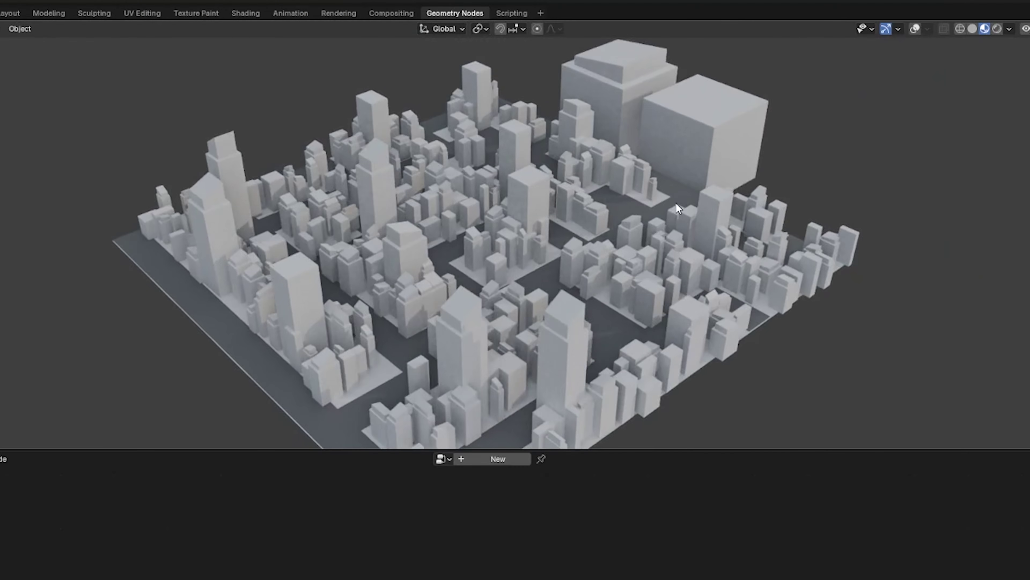
scroll(676, 207, "down", 6)
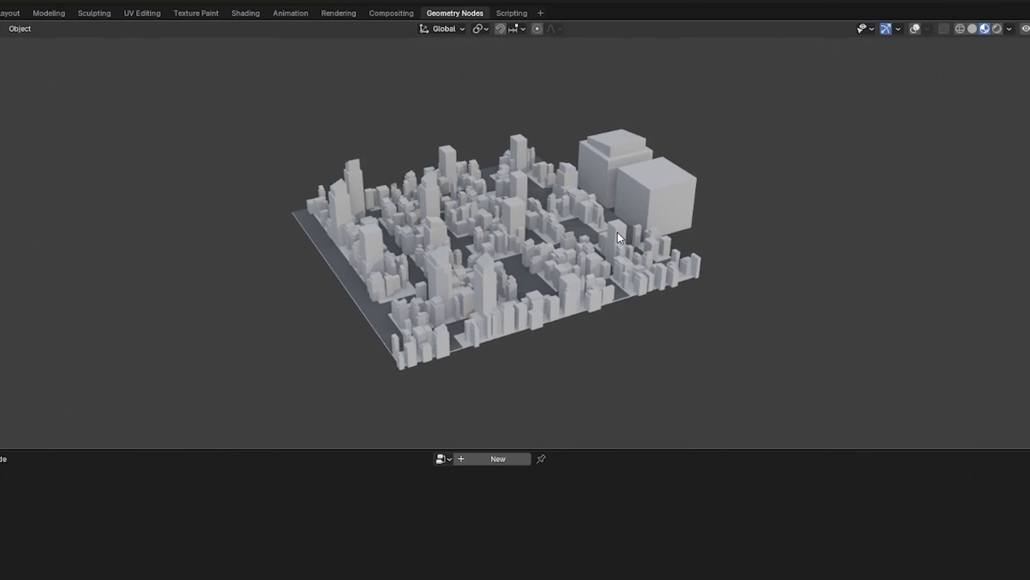
middle_click_drag(618, 233, 617, 191)
Adjust the Distance Min on the small-building scatter's Distribute Points on Faces node
scroll(601, 259, "up", 4)
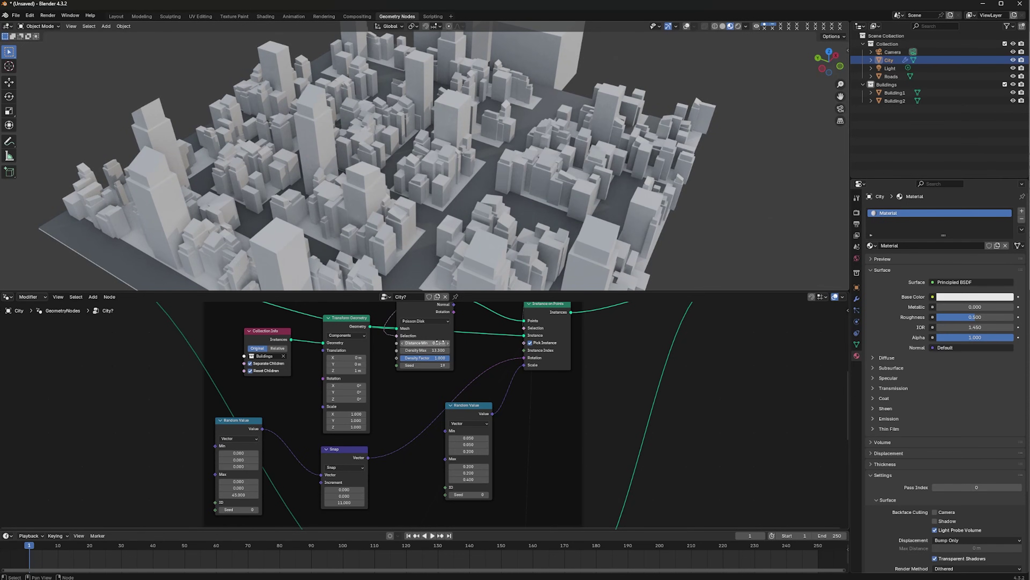
left_click(448, 343)
middle_click_drag(454, 244, 451, 178)
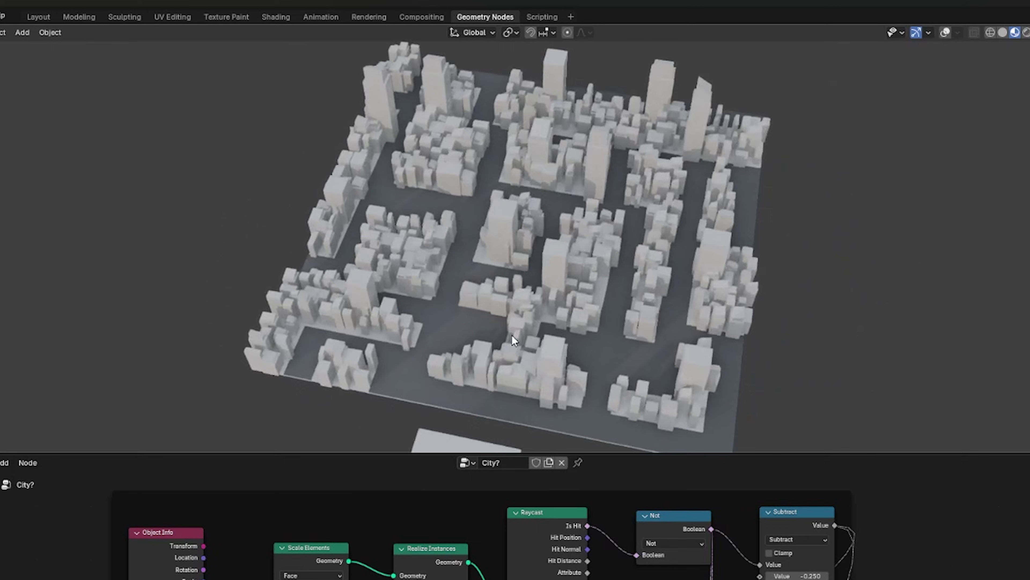
Open the Roads mesh for editing from the top view with viewport overlays shown
middle_click_drag(512, 335, 565, 349)
left_click(566, 349)
key("KP_7")
key("Tab")
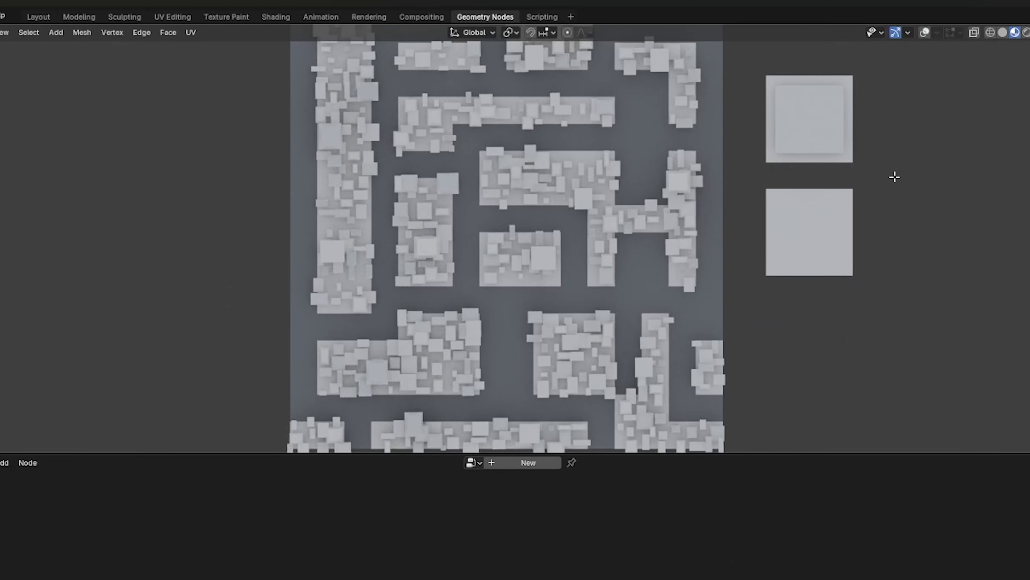
key("shift+alt+z")
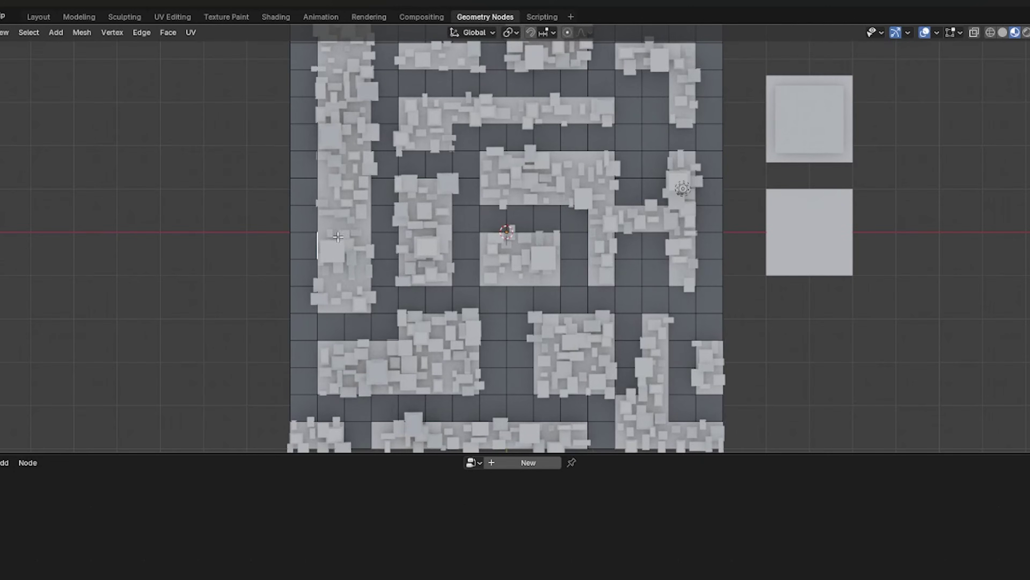
Extrude three adjoining edges of the long building block on the -X side along X across the block to form a connecting street
key("shift+z")
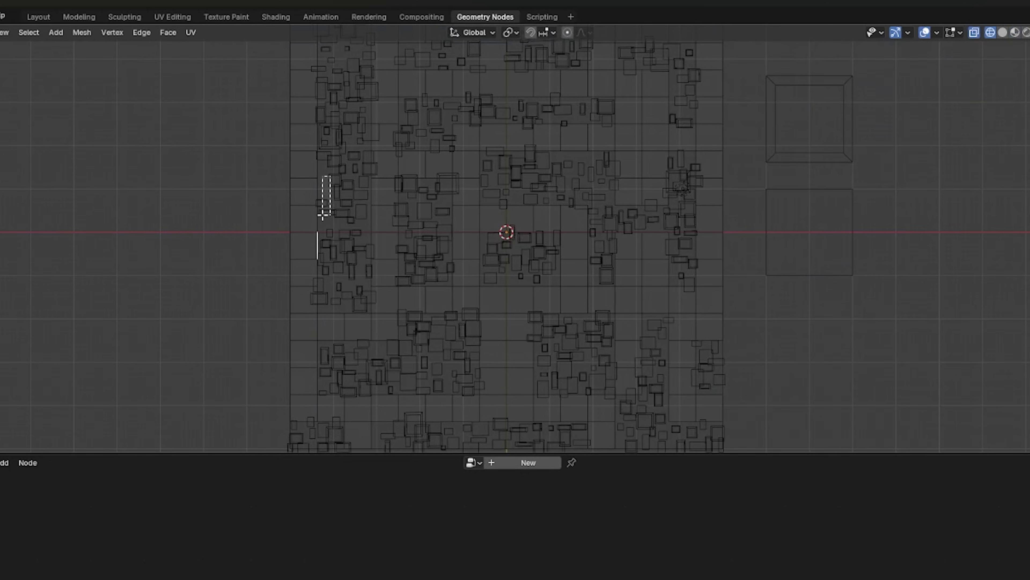
mouse_move(321, 216)
left_mouse_down()
mouse_move(314, 252)
mouse_move(316, 231)
left_mouse_up()
key("z")
left_click(458, 230)
key("z")
left_click(410, 293)
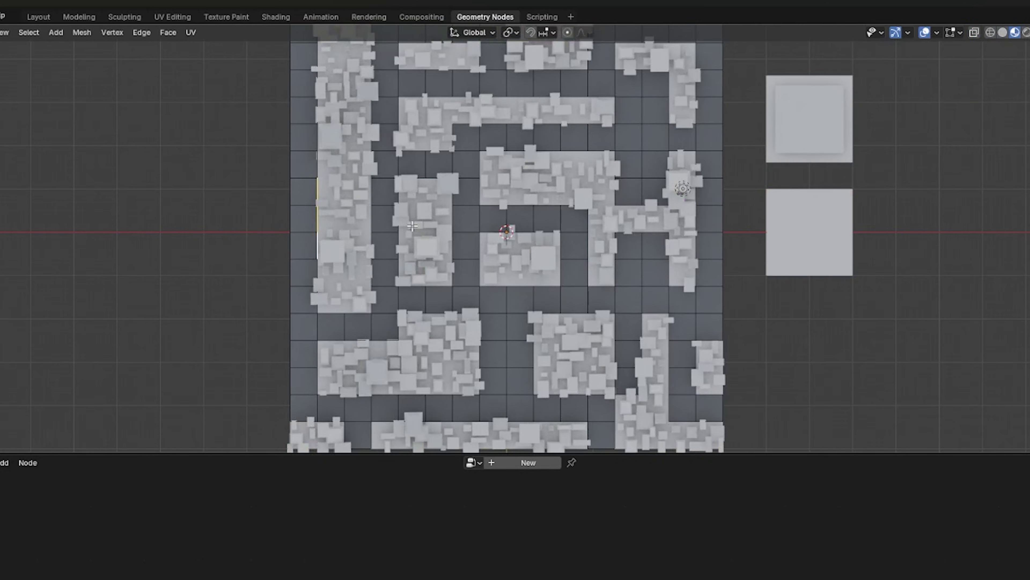
key("ctrl+r")
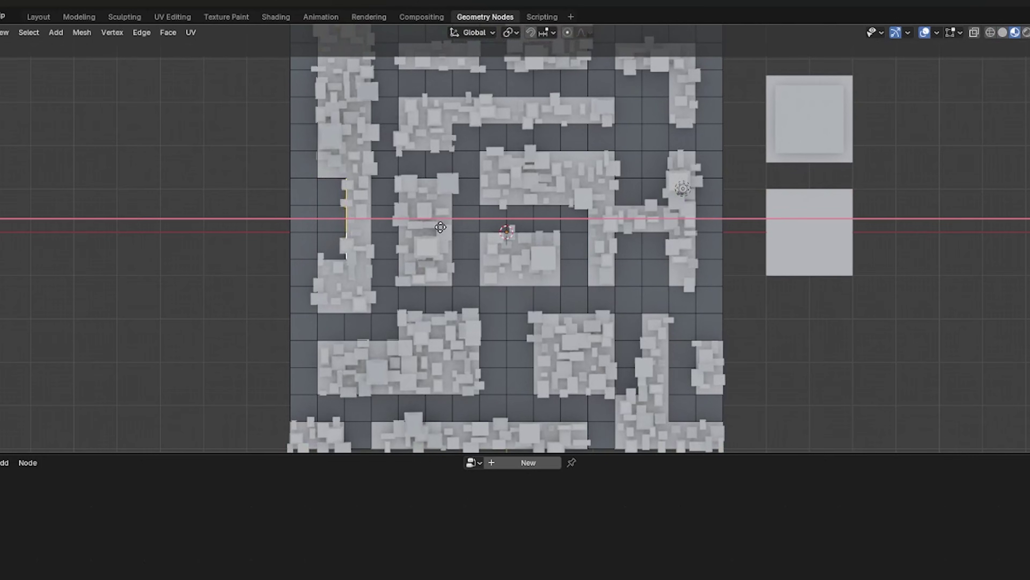
left_click(464, 224)
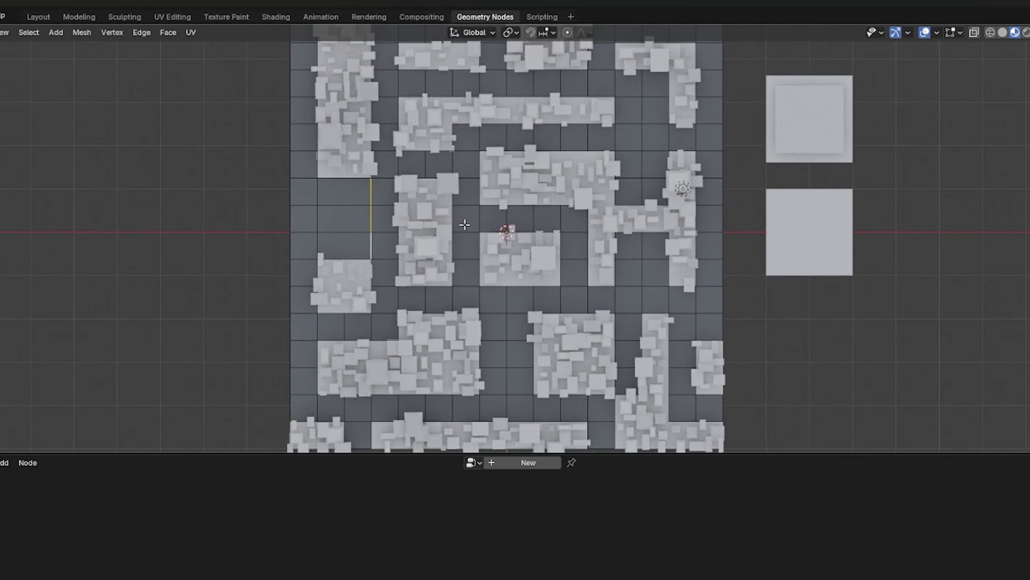
Move the extruded edges of the connecting street on the -X side along Y in the Roads mesh
key("Tab")
middle_click_drag(457, 224, 378, 289)
key("Tab")
key("alt+z")
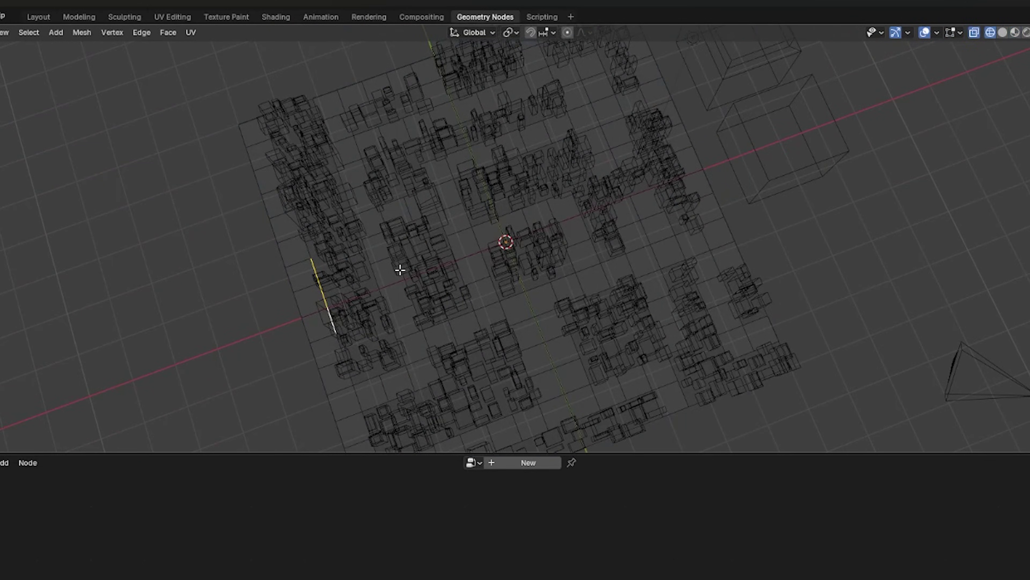
key("KP_7")
key("shift+z")
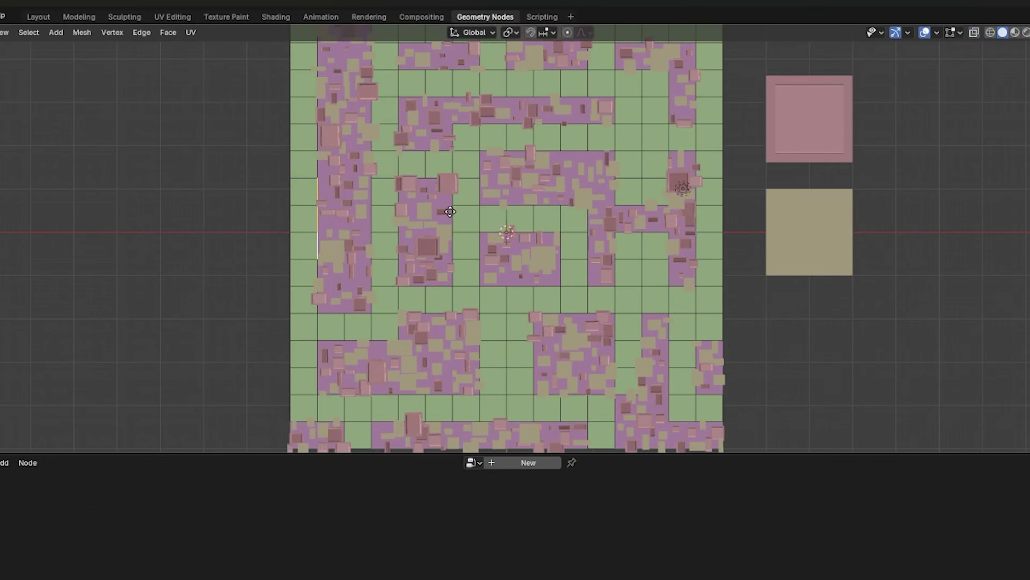
mouse_move(492, 212)
middle_mouse_down()
mouse_move(535, 186)
mouse_move(575, 180)
middle_mouse_up()
key("z")
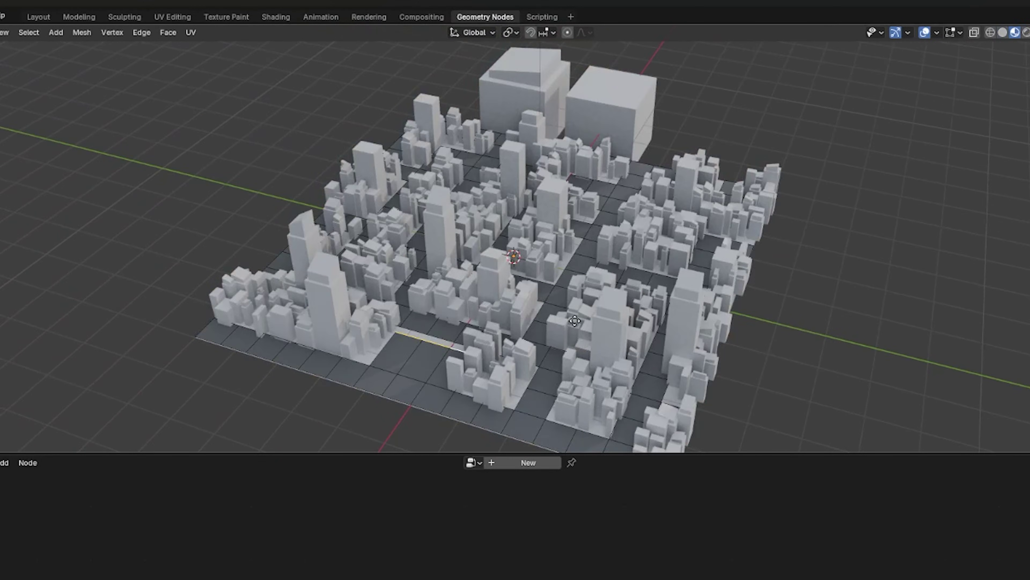
key("y")
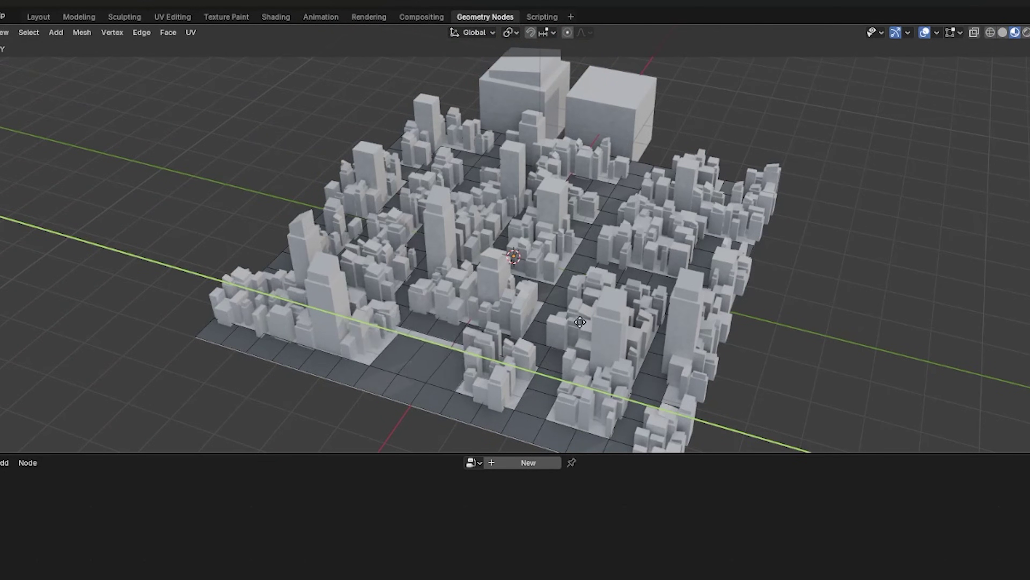
Open the Shader Editor and create a new material named "Buildings?" on the selected building cube
left_click(8, 203)
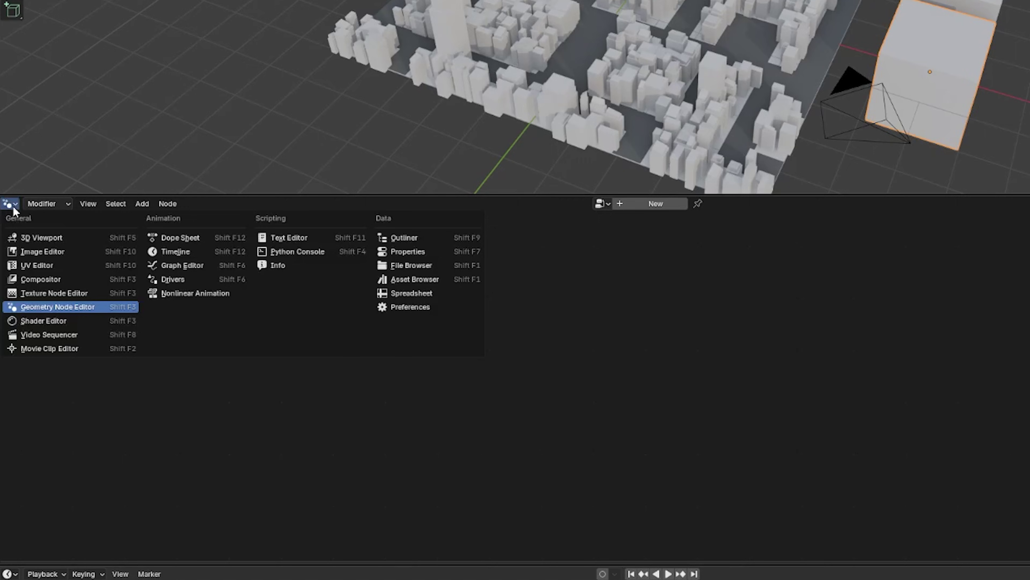
left_click(64, 320)
left_click(671, 204)
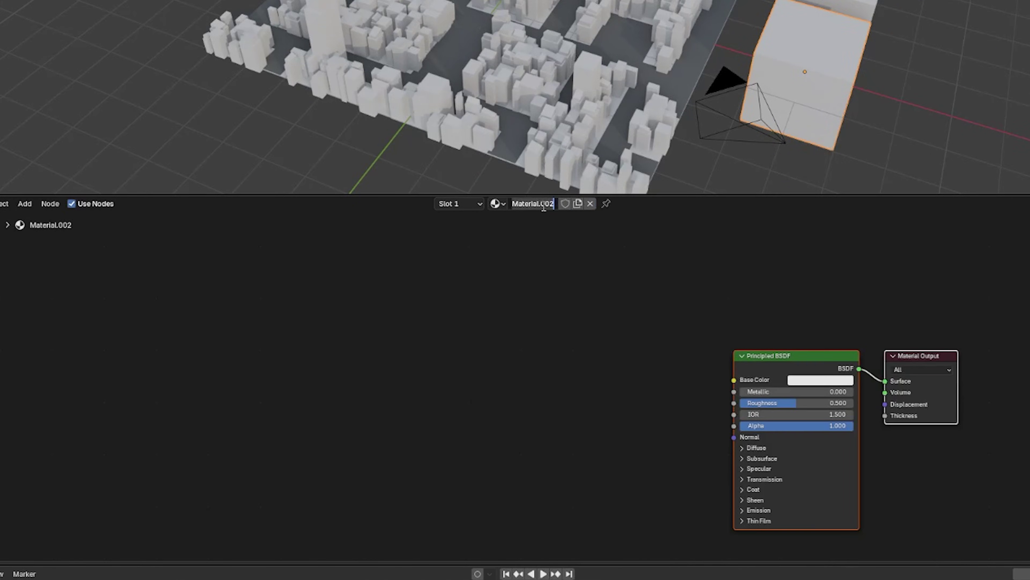
type("Buildings")
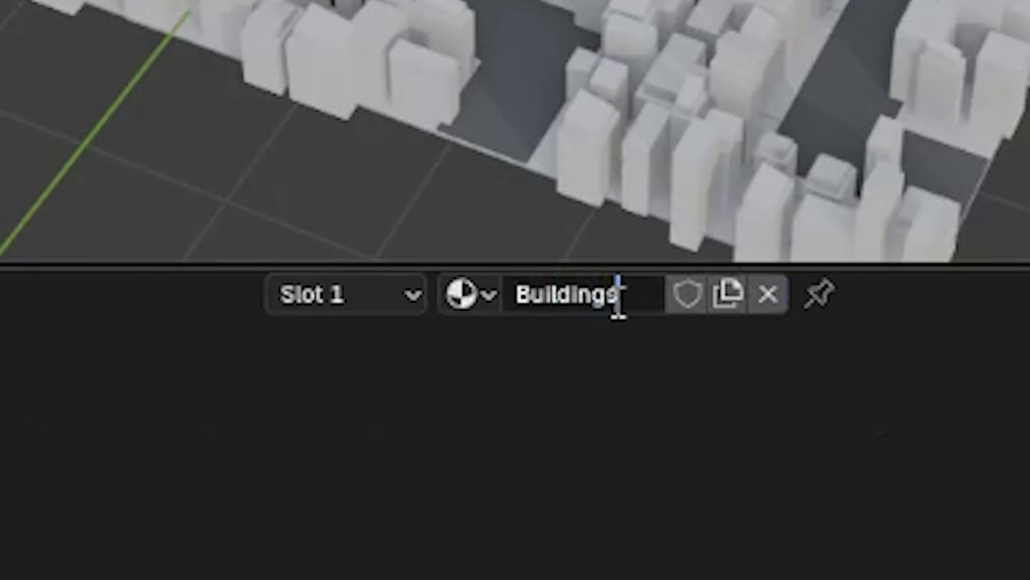
type("?")
key("Return")
Assign the existing "Buildings?" material to the other source building model
left_click(496, 255)
left_click(534, 362)
left_click(565, 382)
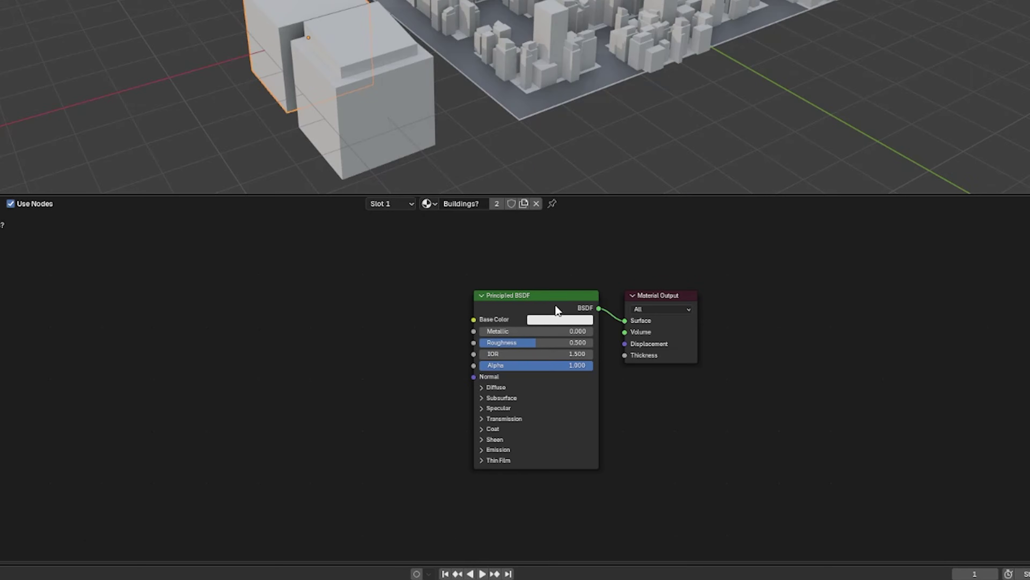
Add Object Info and Color Ramp nodes to the building material and feed the Random output into the ramp's Fac
key("shift+a")
mouse_move(422, 325)
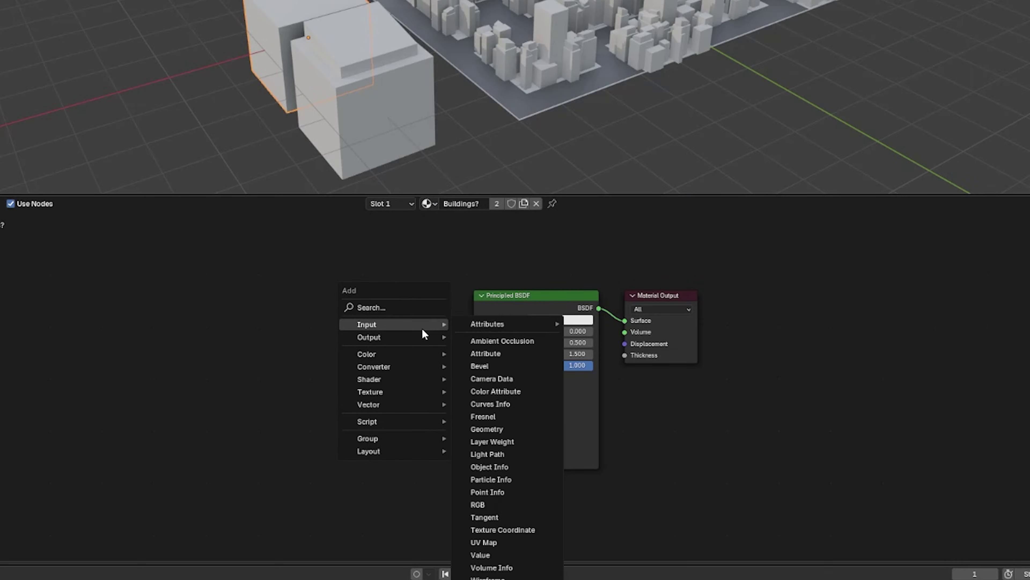
left_click(506, 466)
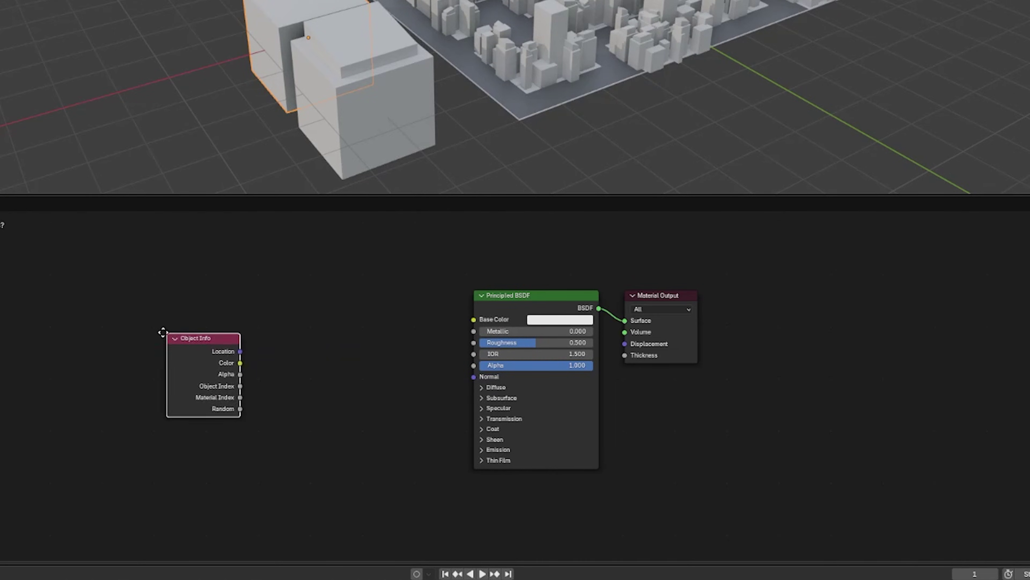
left_click(162, 331)
key("shift+a")
mouse_move(297, 373)
left_click(374, 396)
left_click(290, 334)
scroll(290, 334, "up", 2)
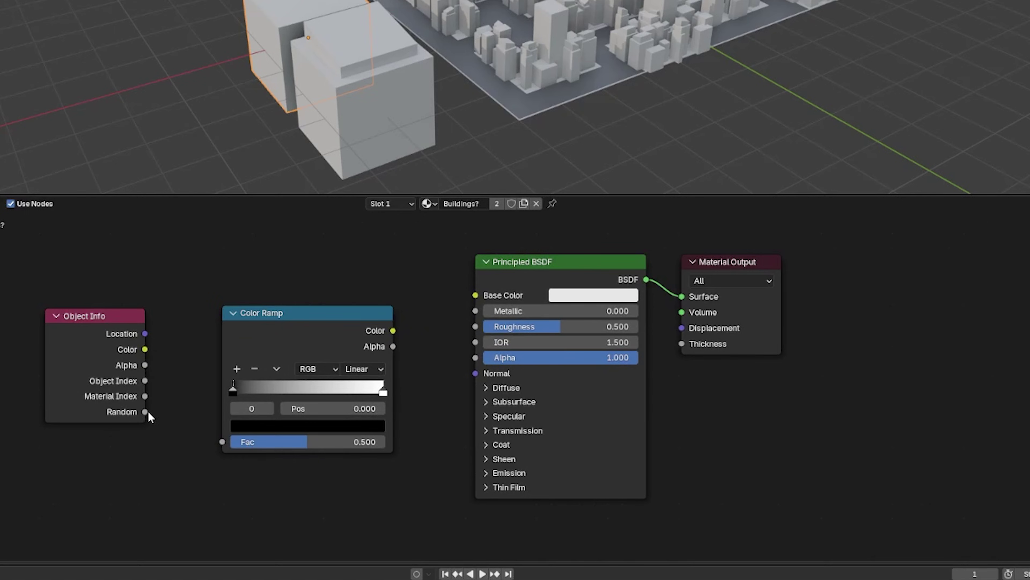
left_click_drag(146, 411, 222, 442)
Set the Color Ramp to Constant interpolation with the white stop at 0.600 and feed its Color into the Principled BSDF's Base Color
left_click(368, 368)
left_click(378, 468)
left_click_drag(374, 396, 333, 392)
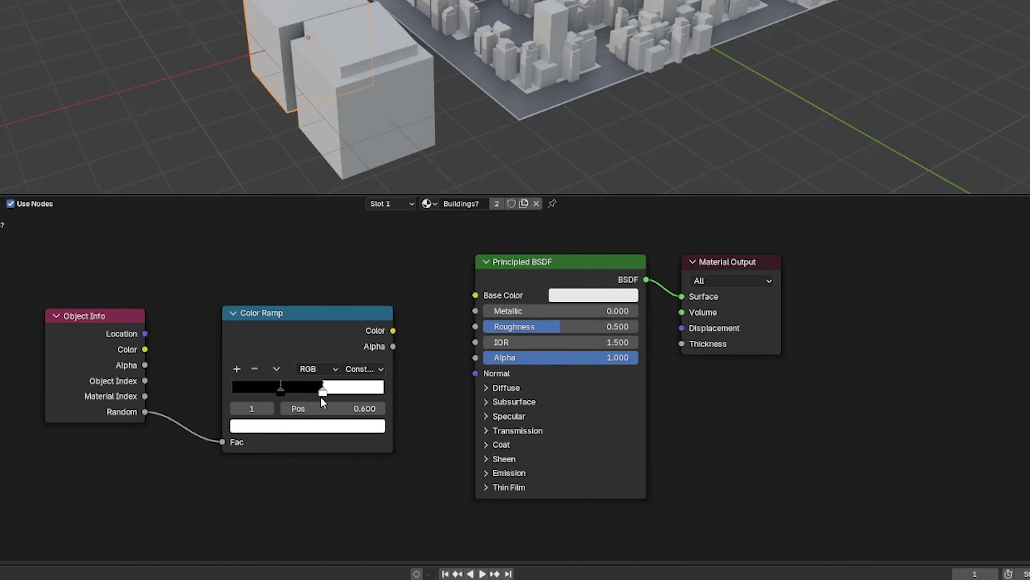
left_click_drag(392, 330, 476, 295)
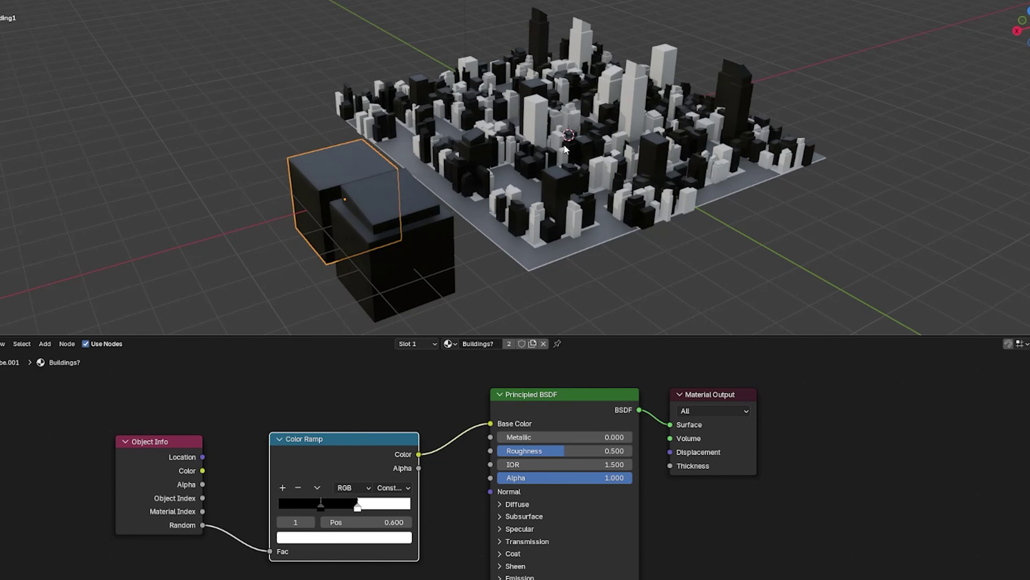
mouse_move(566, 149)
middle_mouse_down()
mouse_move(527, 166)
mouse_move(573, 145)
middle_mouse_up()
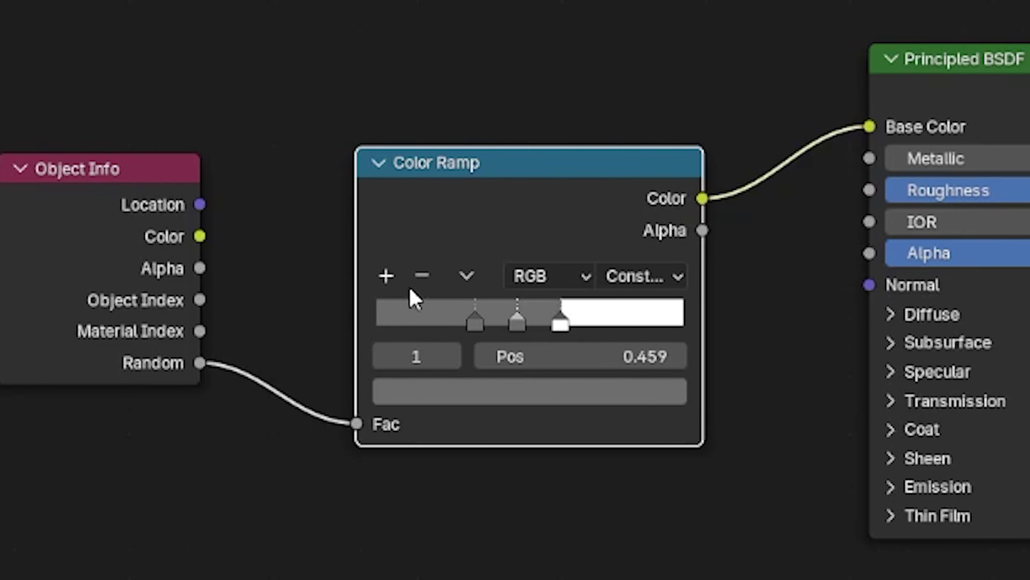
Color the Color Ramp stop at position 0.459 light teal
left_click(505, 386)
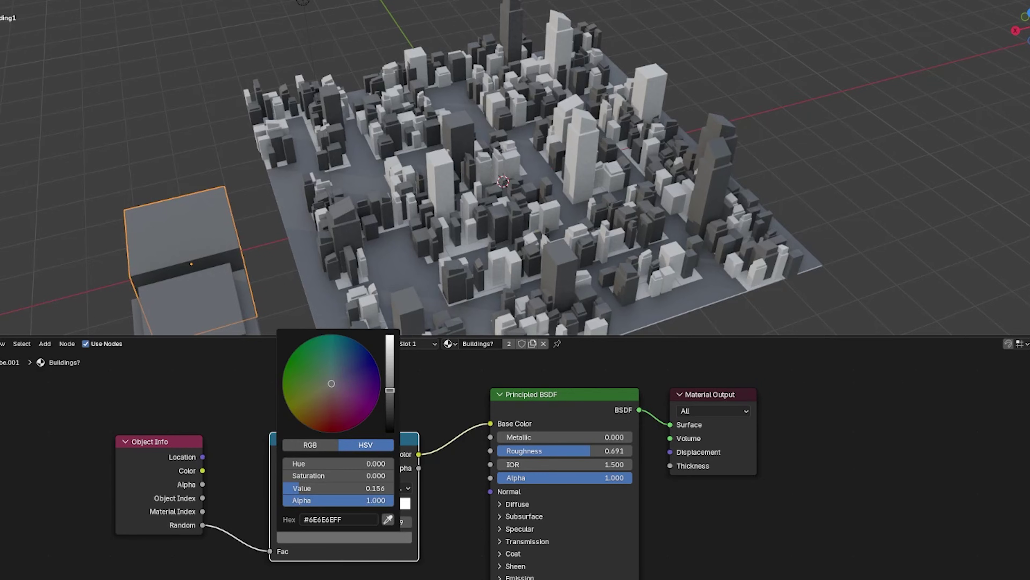
left_click(347, 363)
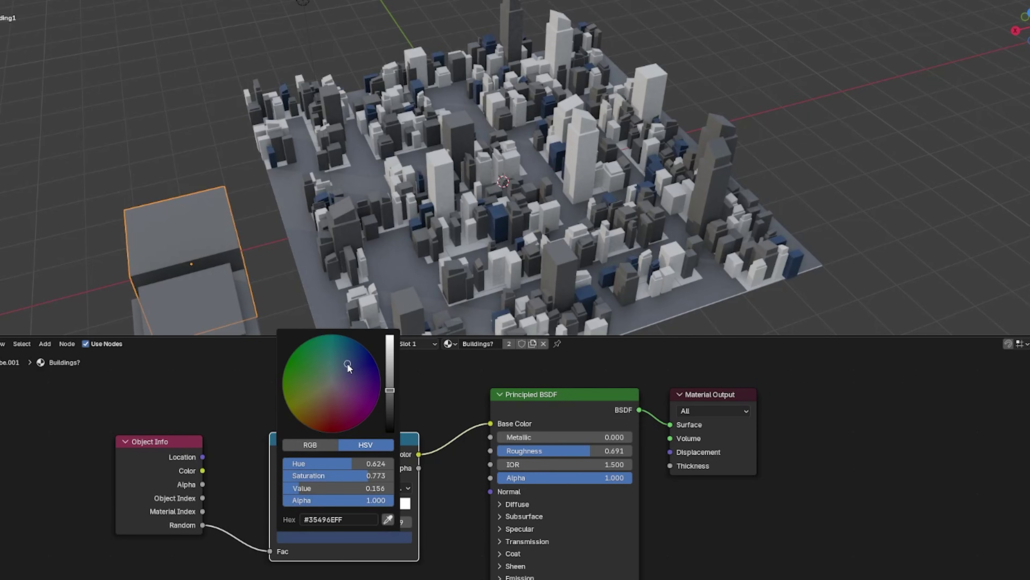
left_click(333, 363)
left_click_drag(391, 366, 390, 358)
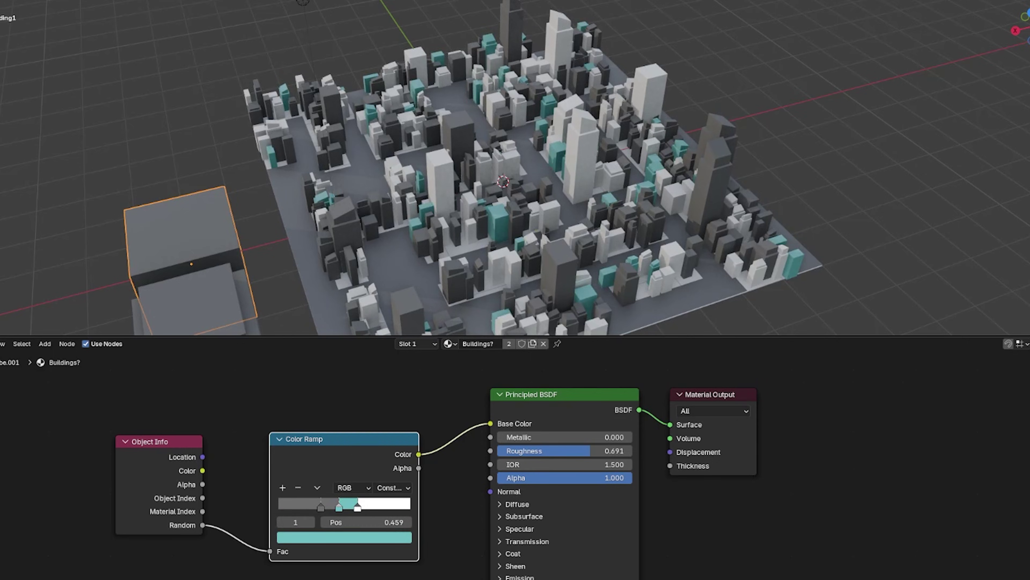
Add a blue stop at position 0.139 to the Color Ramp and move the neighbouring grey stop to 0.236
left_click(330, 507, "ctrl")
left_click(332, 539)
left_click(314, 383)
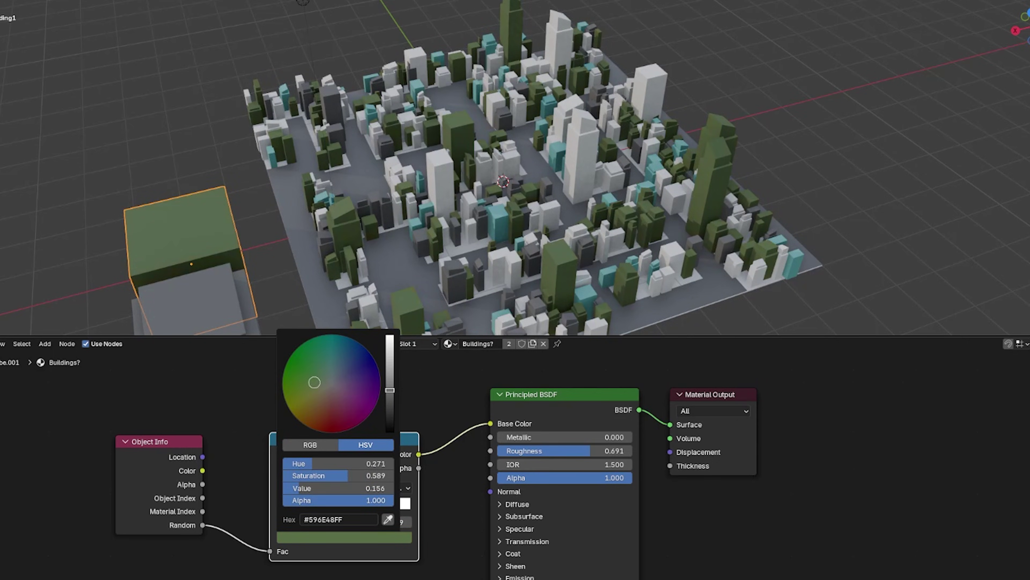
left_click_drag(334, 364, 354, 365)
left_click(389, 364)
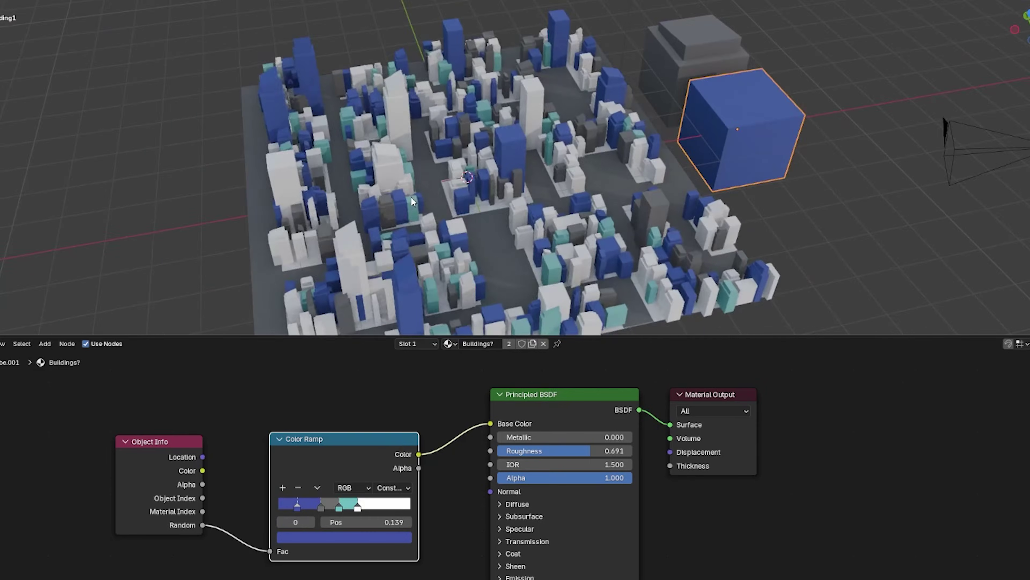
middle_click_drag(410, 196, 410, 179)
left_click_drag(320, 506, 309, 506)
Examine the random color distribution on the city's buildings from close, low and elevated angles
scroll(485, 503, "up", 2)
middle_click_drag(552, 239, 402, 176)
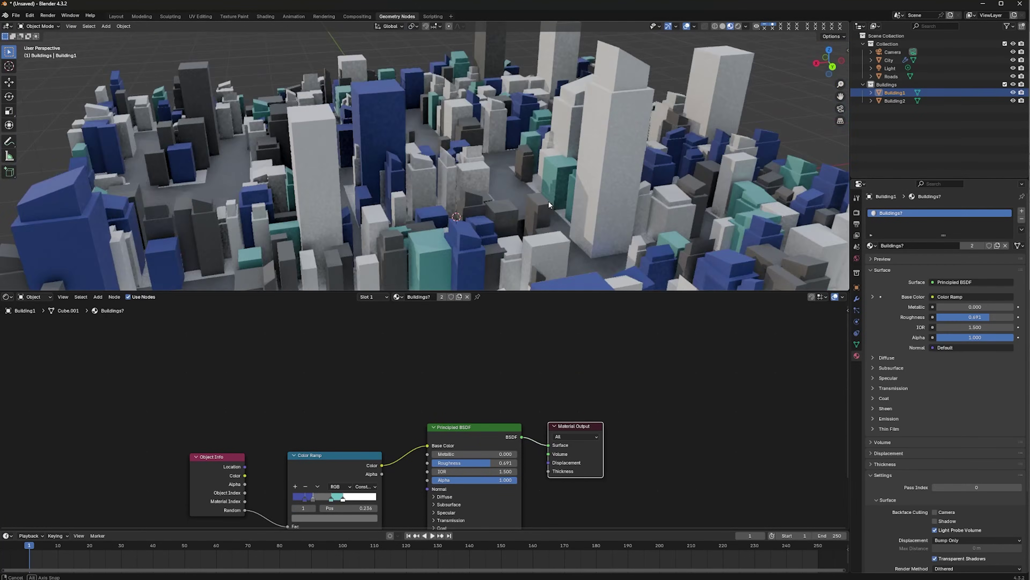
middle_click_drag(548, 200, 402, 111)
scroll(443, 182, "up", 5)
middle_click_drag(444, 181, 409, 140)
middle_click_drag(388, 174, 391, 138)
scroll(391, 180, "down", 5)
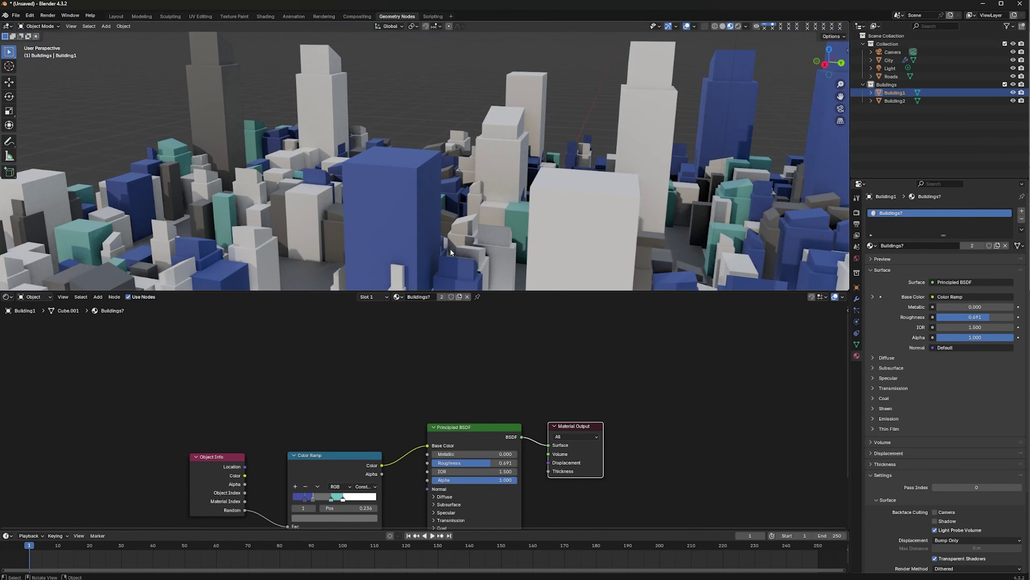
scroll(450, 248, "down", 5)
middle_click_drag(493, 218, 474, 245)
middle_click(466, 208, "alt")
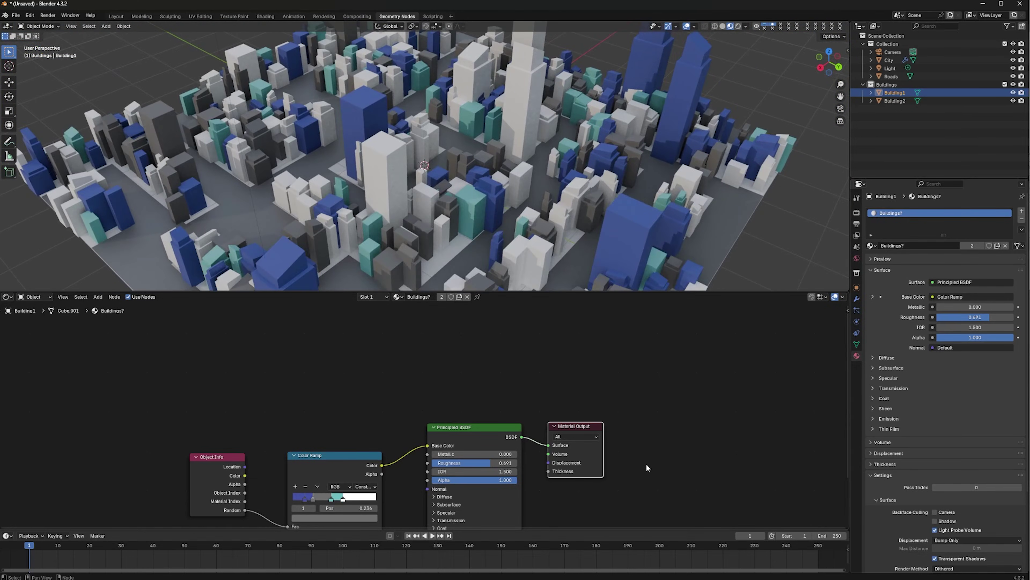
Make room before the Material Output and add Geometry and Separate XYZ nodes above the existing shader nodes
left_click_drag(578, 427, 614, 430)
left_click(604, 399)
scroll(616, 409, "up", 3, "shift")
key("shift+a")
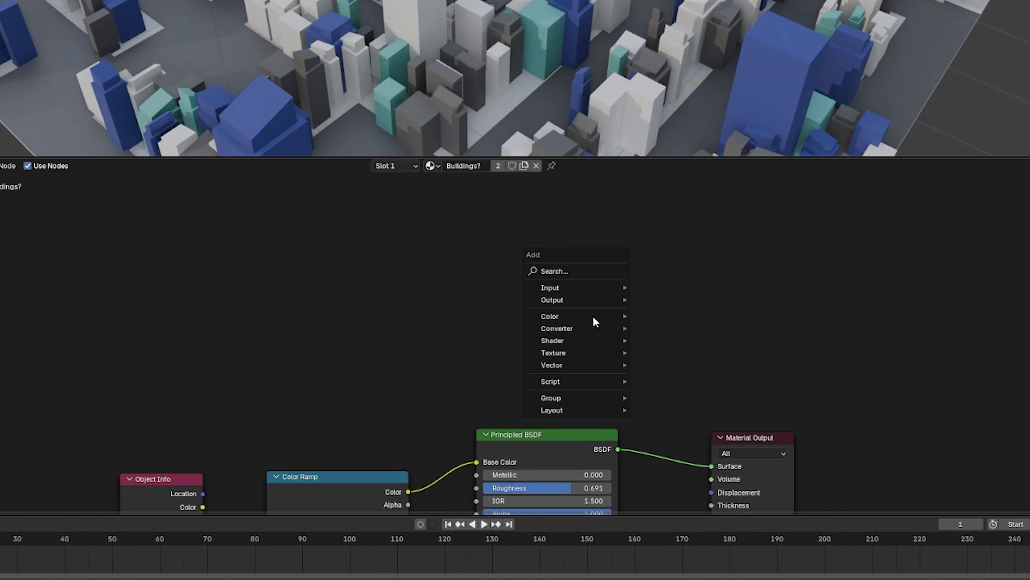
mouse_move(521, 379)
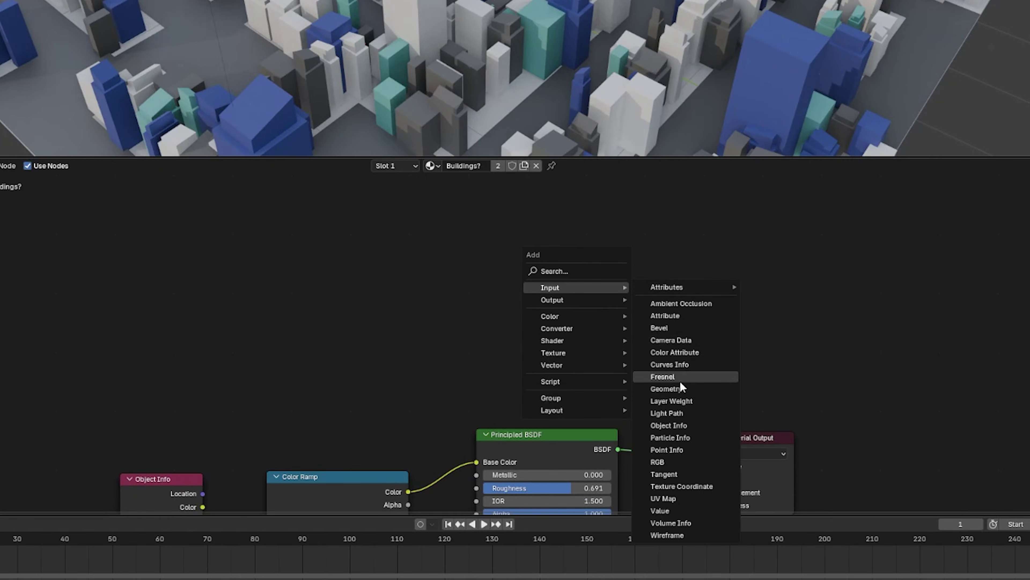
left_click(681, 388)
left_click(365, 280)
key("shift+a")
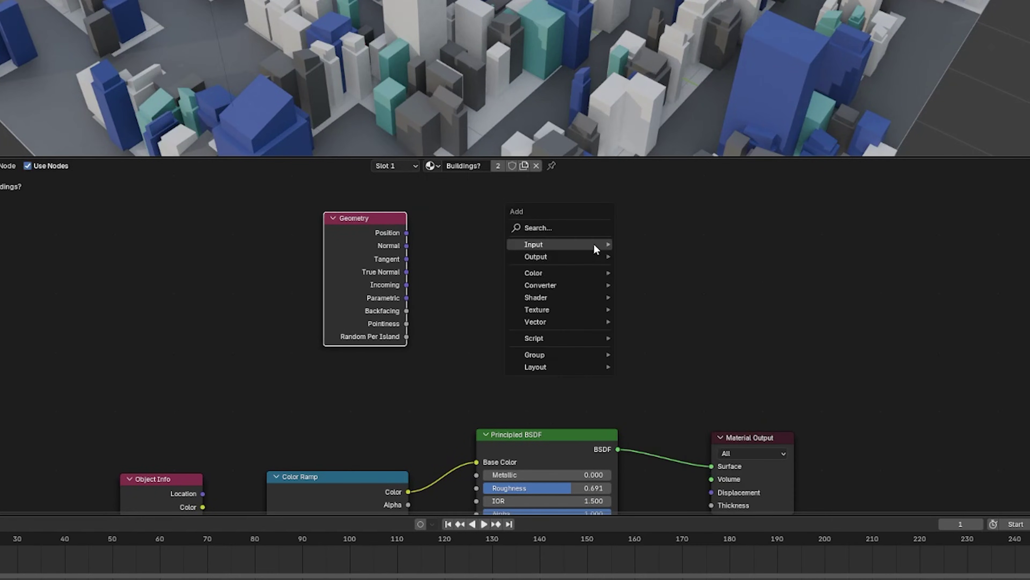
left_click(582, 227)
type("s")
key("Return")
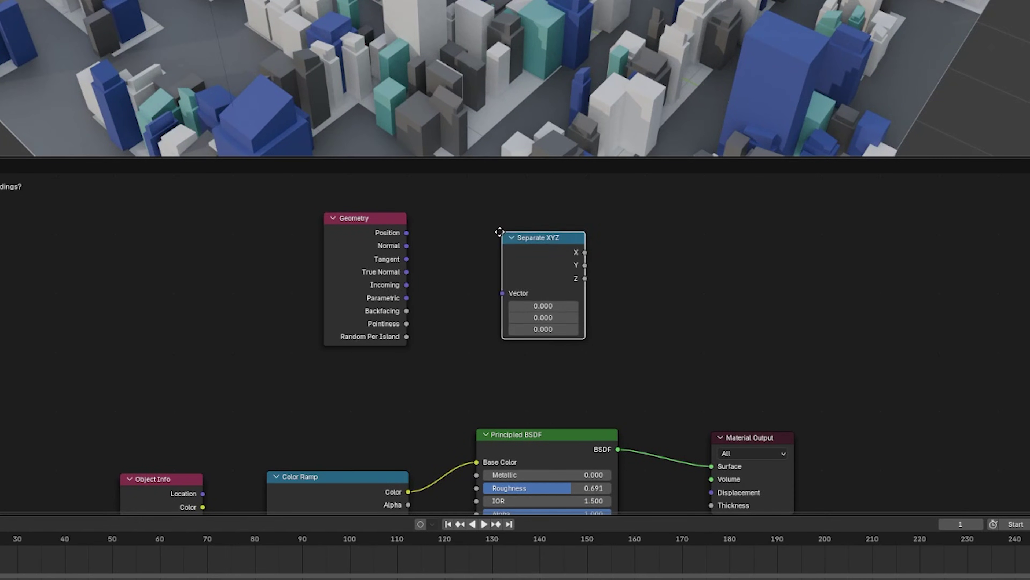
left_click(467, 219)
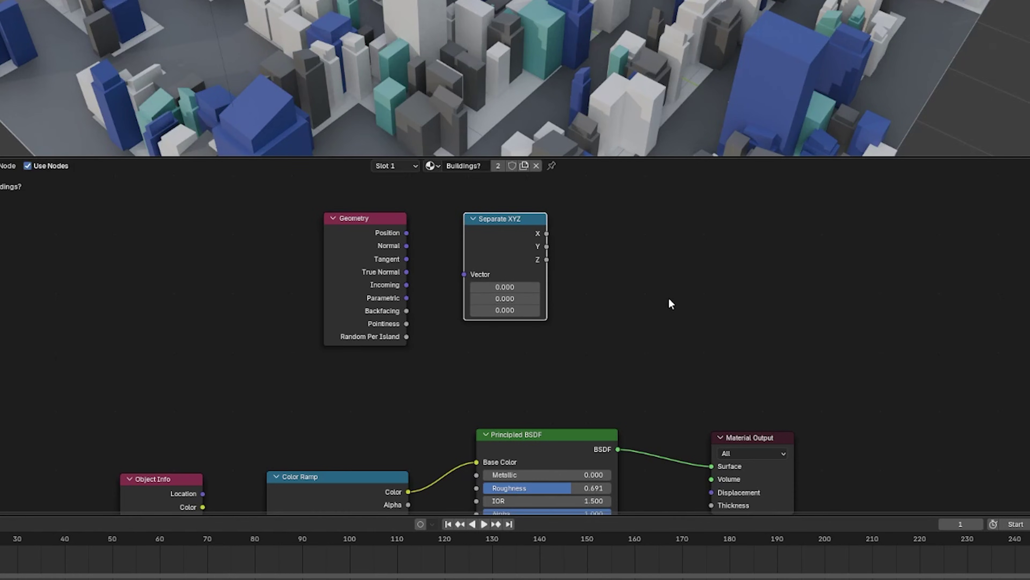
Add a Mix Shader and a Diffuse BSDF node to the building material
mouse_move(625, 367)
left_click(714, 457)
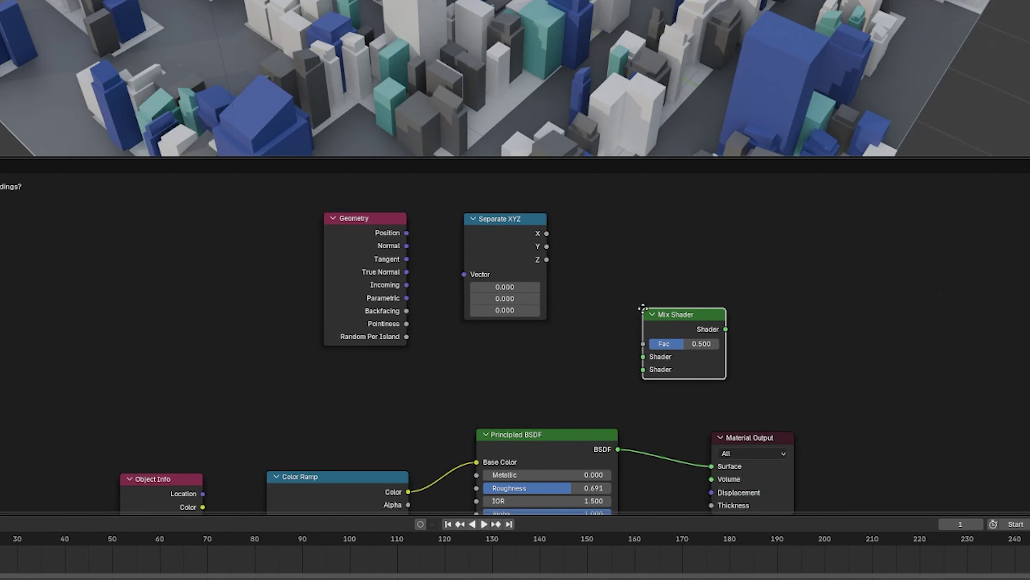
left_click(634, 318)
left_click_drag(543, 239, 530, 208)
left_click_drag(550, 247, 553, 252)
left_click(540, 358)
key("shift+a")
mouse_move(489, 355)
left_click(568, 375)
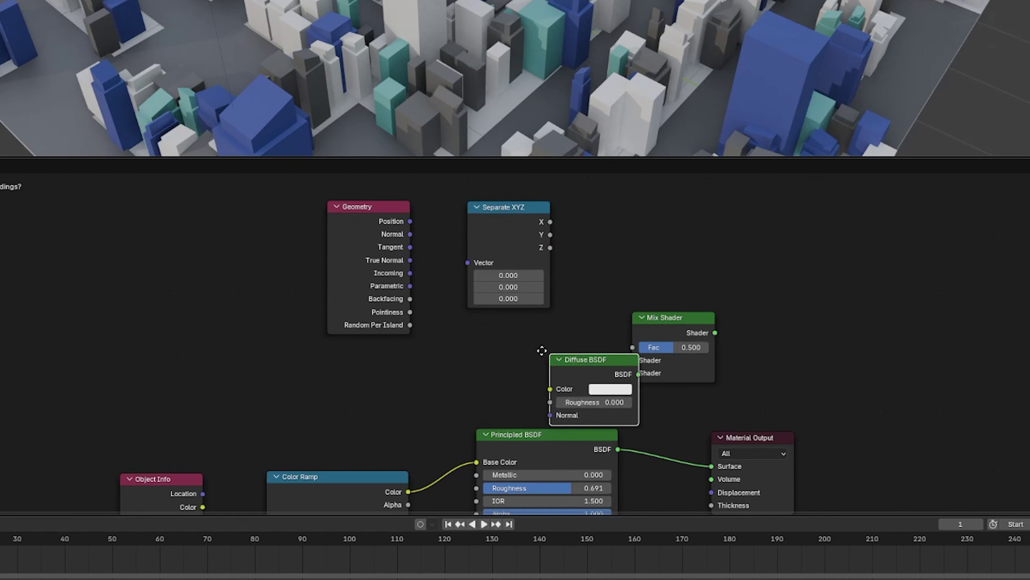
left_click(494, 364)
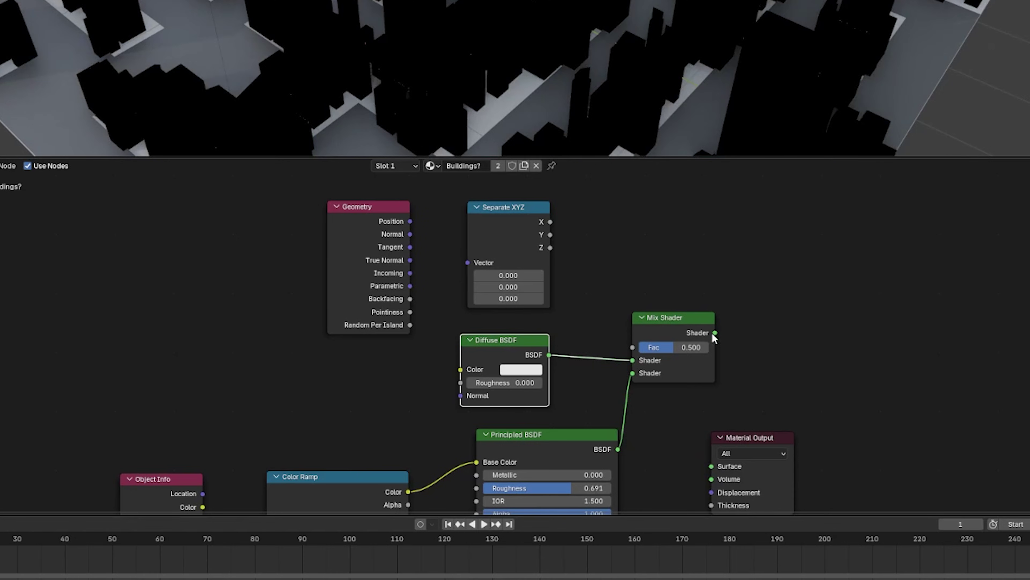
Send the Diffuse and Principled mix to the Material Output's Surface, using the Z component of the Geometry Normal as the mix Fac
left_click_drag(715, 333, 797, 427)
scroll(612, 288, "up", 1, "shift")
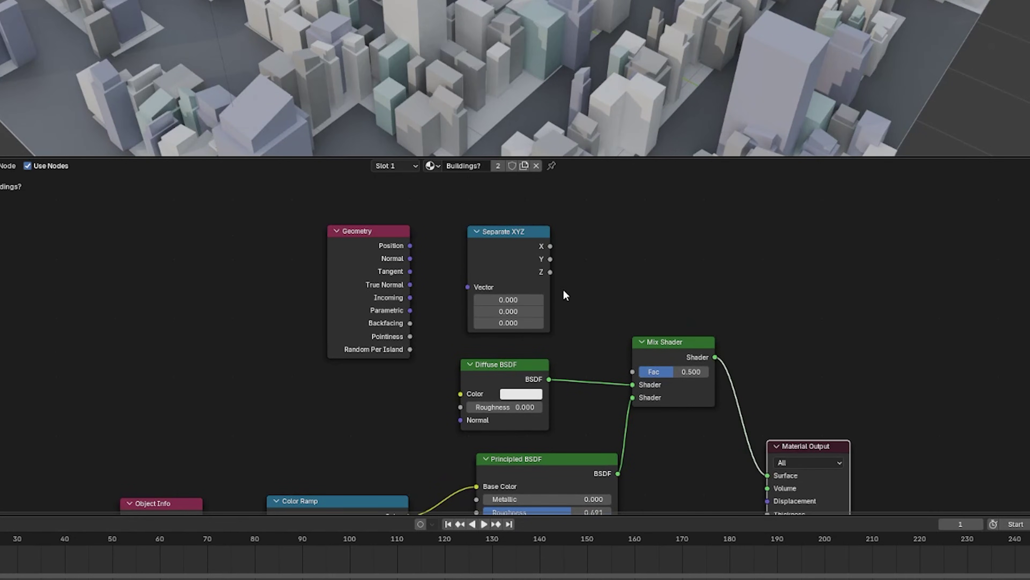
scroll(563, 288, "up", 1)
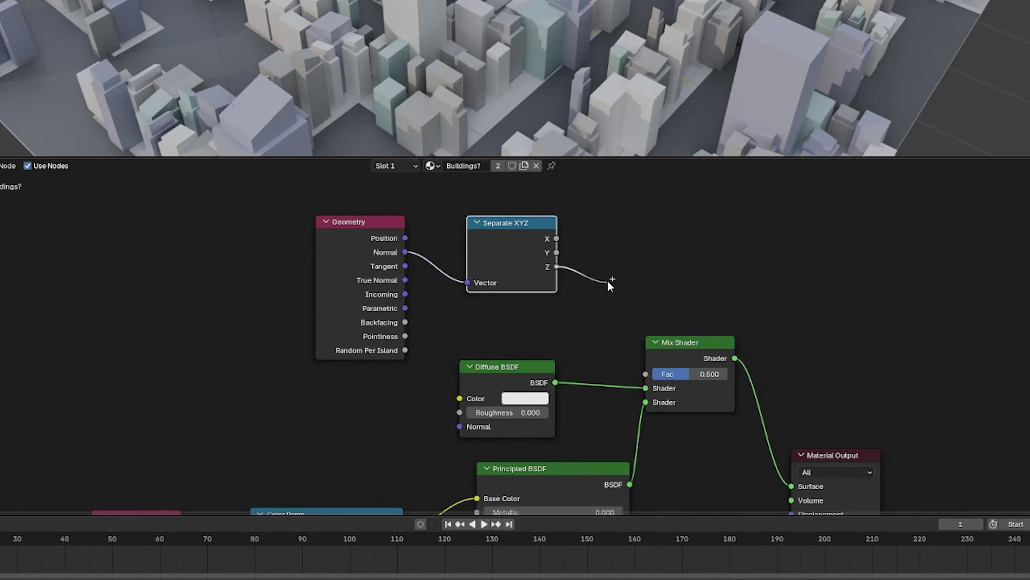
left_click_drag(644, 375, 645, 374)
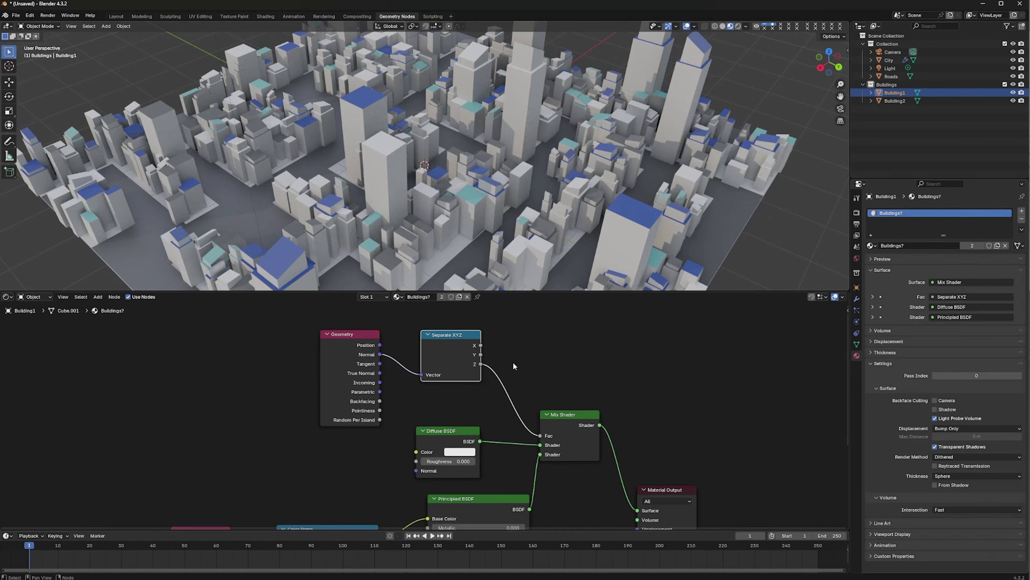
Swap the Mix Shader inputs so the Diffuse BSDF covers the roofs, and darken its color to mid grey
middle_click_drag(494, 214, 514, 236)
mouse_move(541, 454)
left_mouse_down()
mouse_move(541, 445)
mouse_move(539, 454)
left_mouse_up()
left_click(457, 453)
left_click_drag(523, 320, 523, 348)
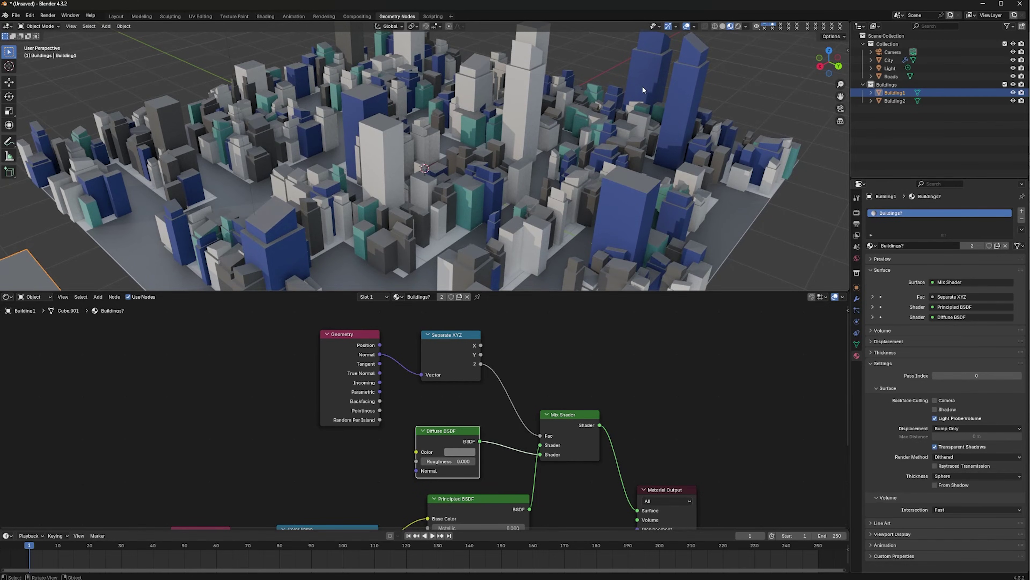
middle_click_drag(642, 91, 562, 173)
scroll(506, 187, "down", 4)
middle_click_drag(505, 188, 540, 154)
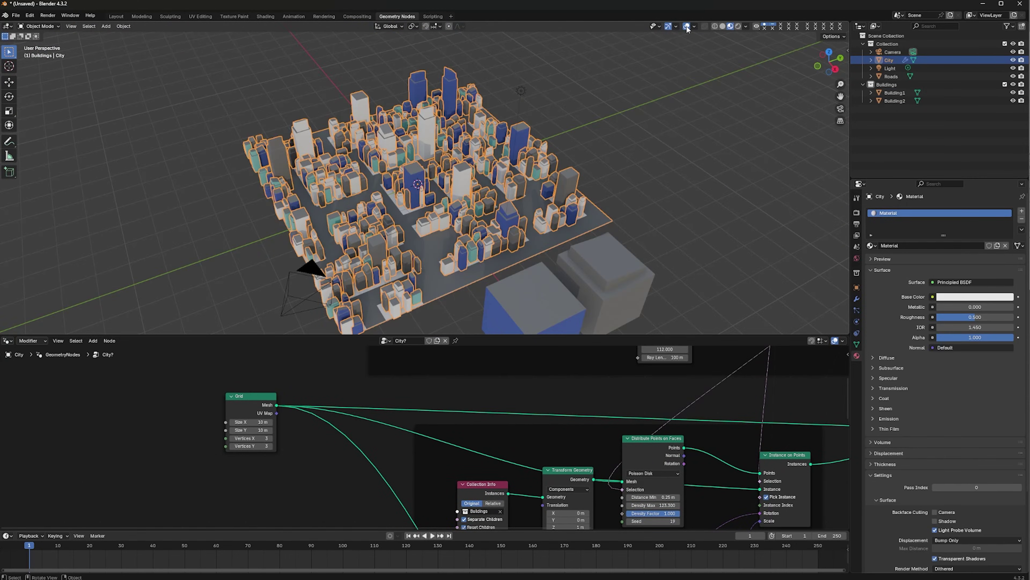
Enlarge the Grid node to a Size X of about 39.2 m and a Size Y of about 43.6 m
scroll(342, 267, "down", 3)
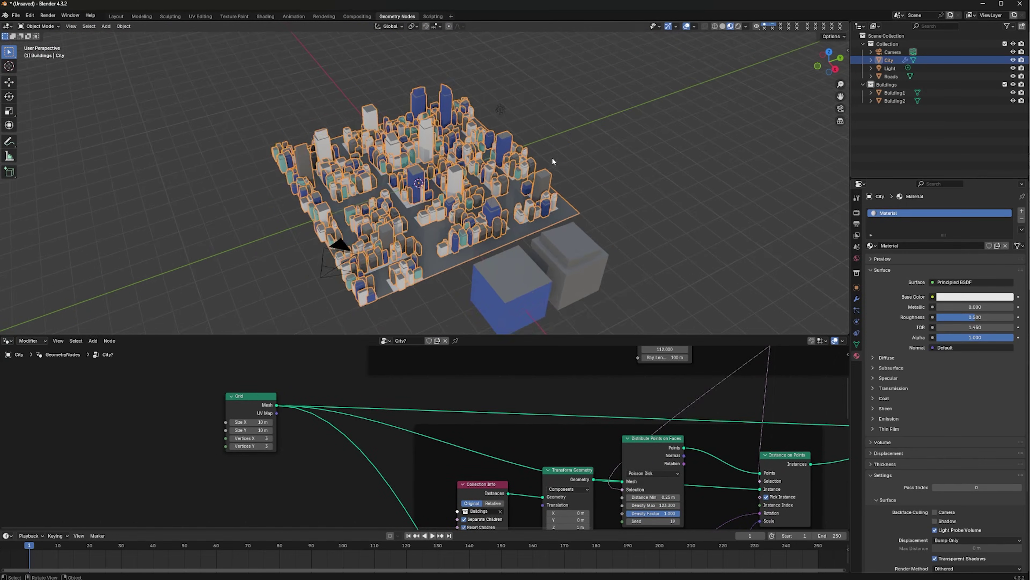
left_click_drag(252, 422, 260, 422)
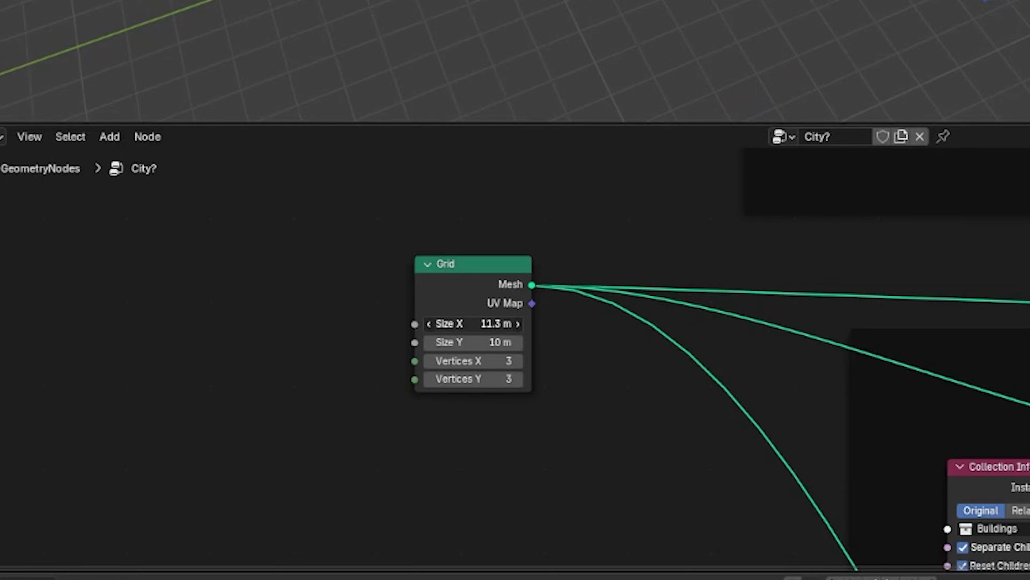
left_click_drag(473, 342, 485, 343)
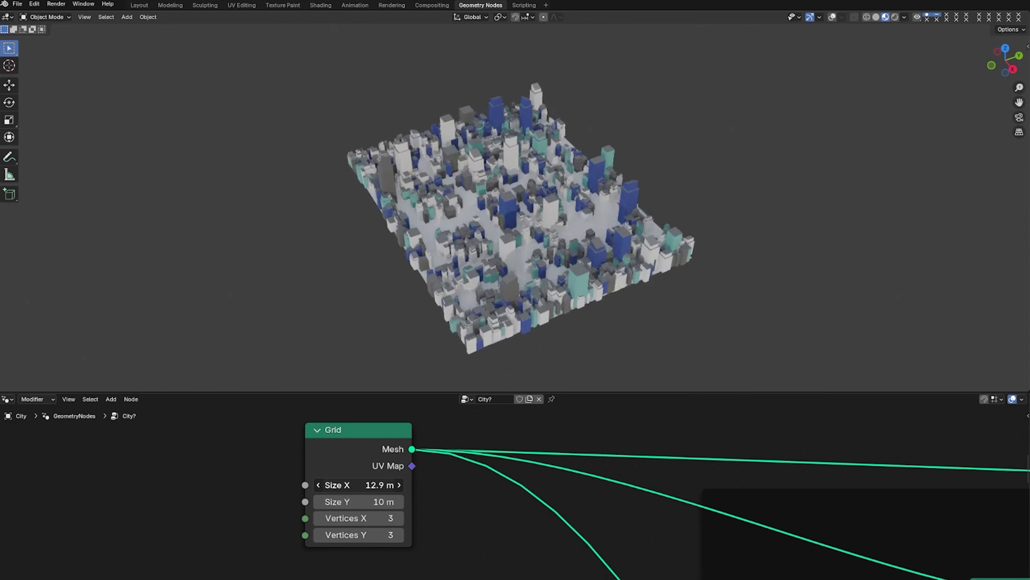
left_click_drag(356, 484, 395, 501)
middle_click_drag(543, 245, 651, 168)
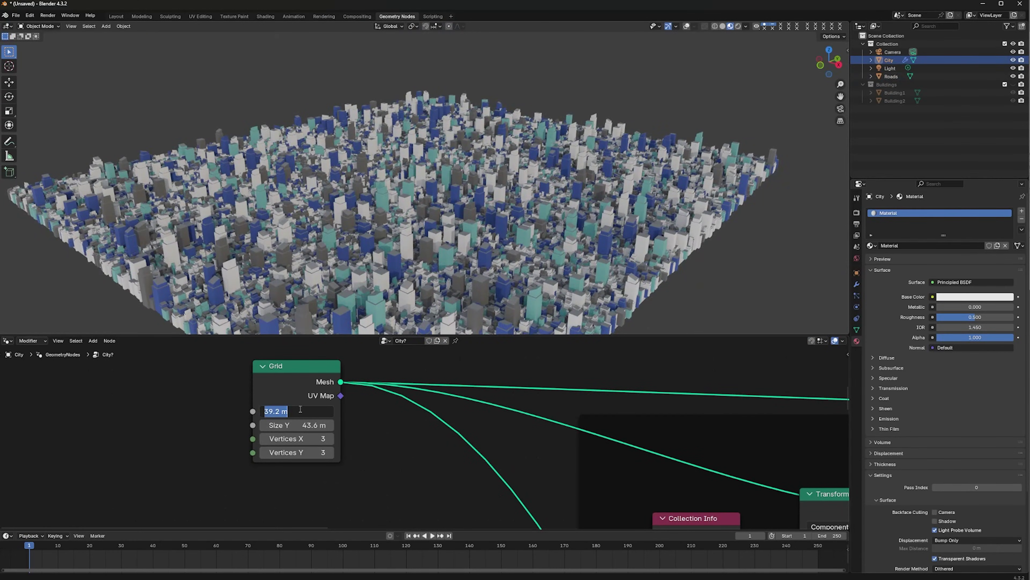
Set the Grid node's Size X and Size Y both to 100 m
left_click(300, 408)
type("100")
key("Tab")
type("100")
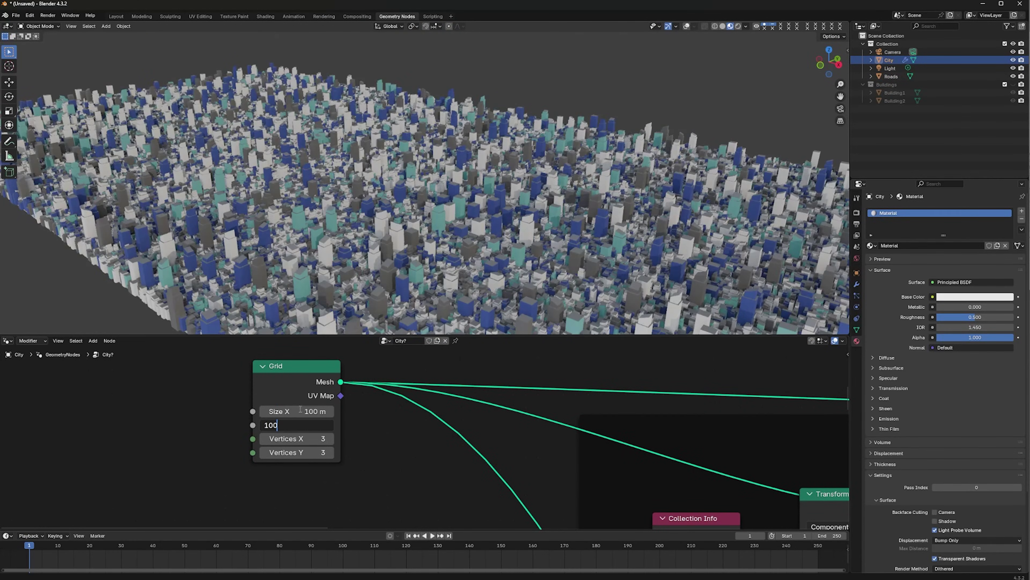
key("Return")
Scale the Roads mesh up by a factor of about 2.69 over the enlarged city
middle_click_drag(482, 197, 527, 191)
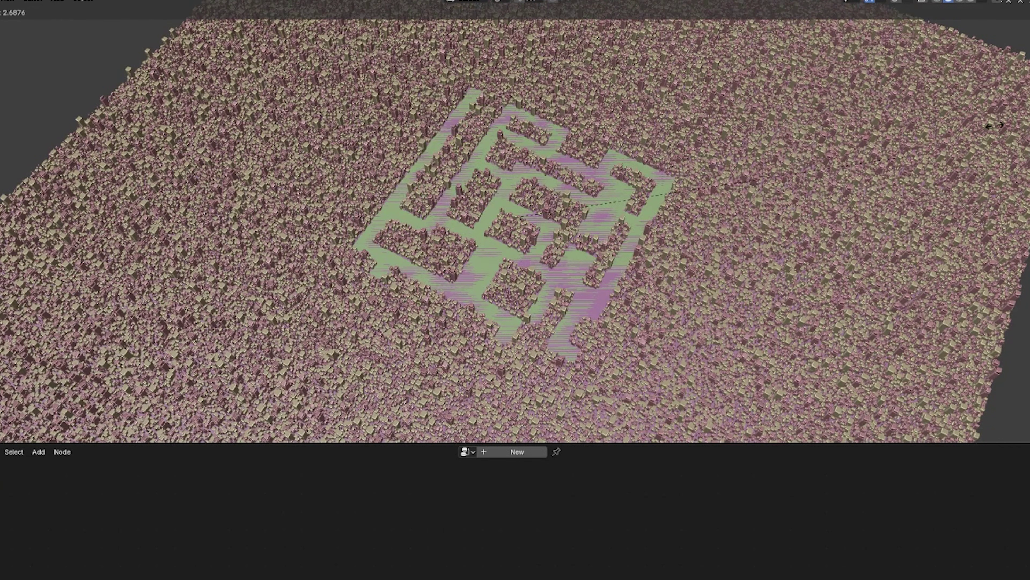
left_click(860, 172)
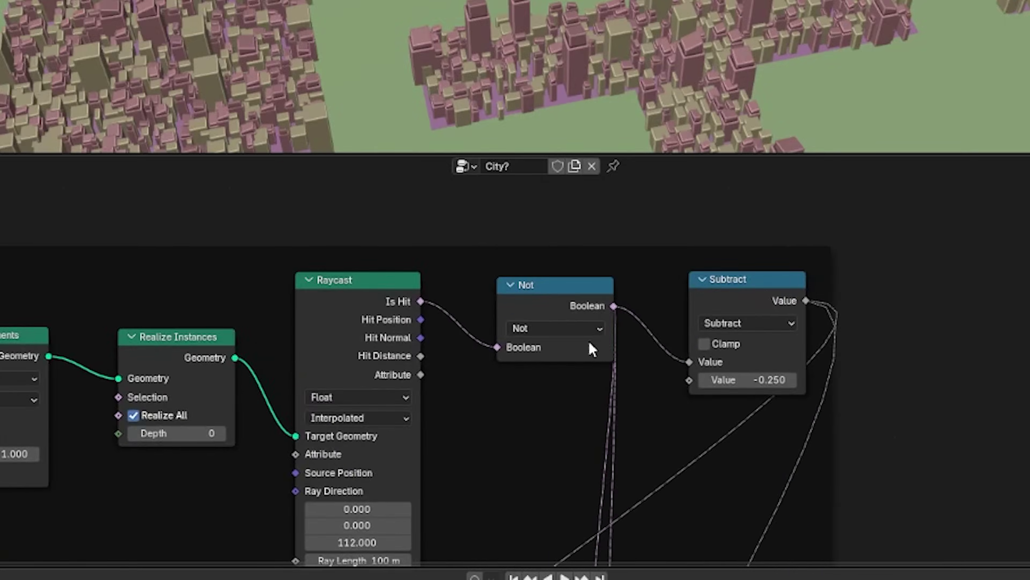
Switch the Boolean Math node after the Raycast to And and enable its second Boolean input
left_click(563, 330)
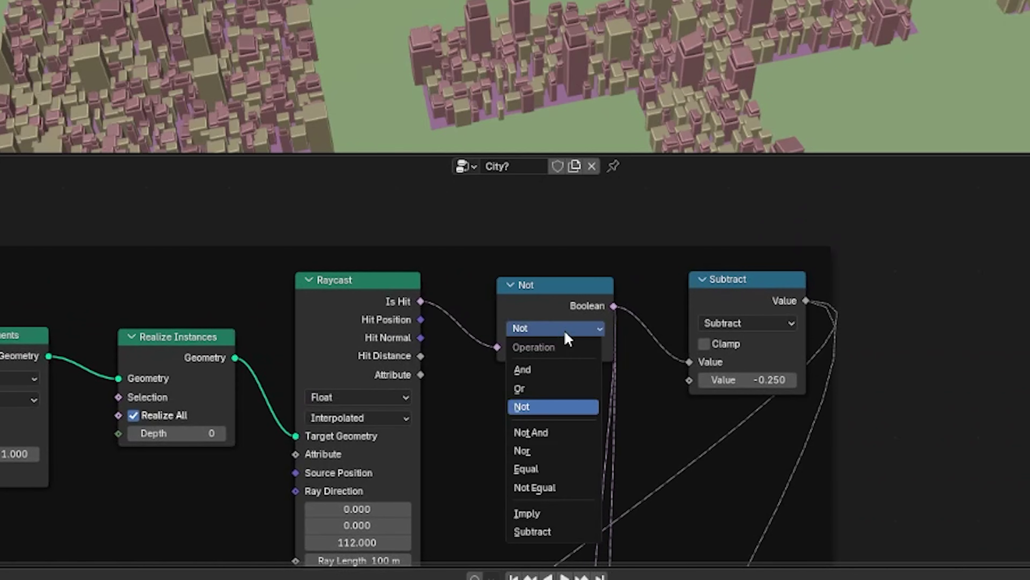
left_click(560, 380)
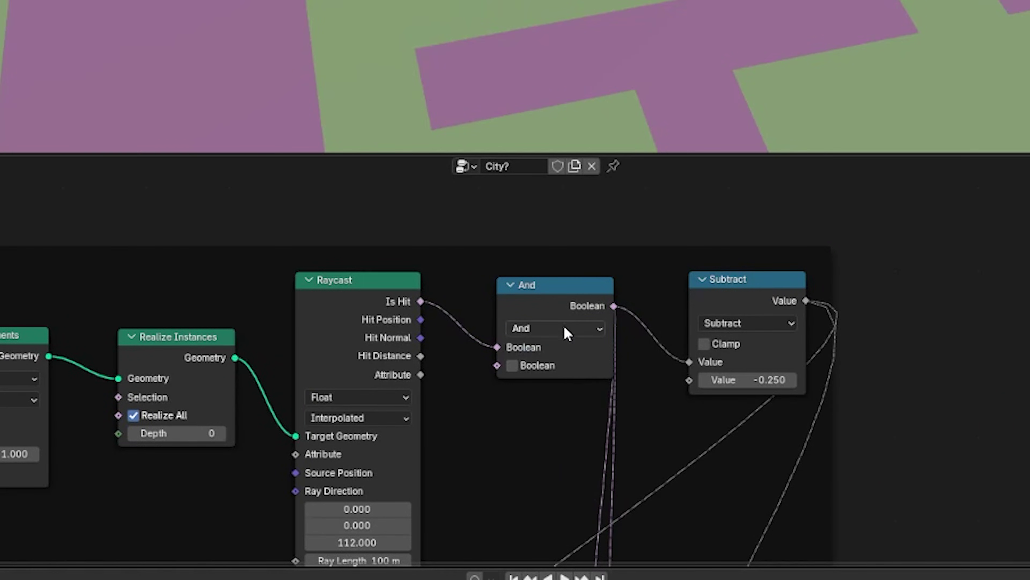
left_click(512, 365)
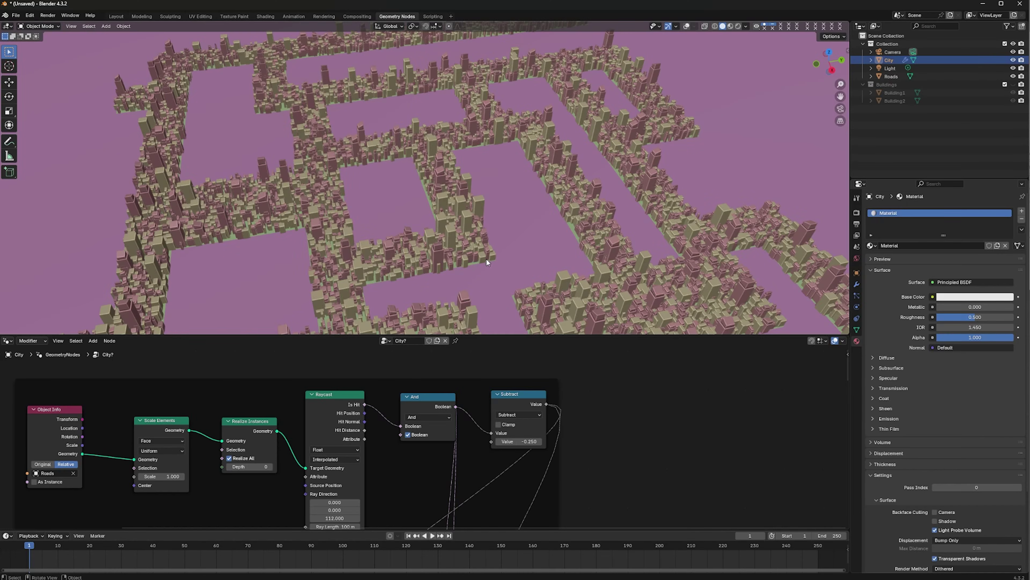
scroll(677, 0, "down", 6)
middle_click_drag(475, 254, 547, 205)
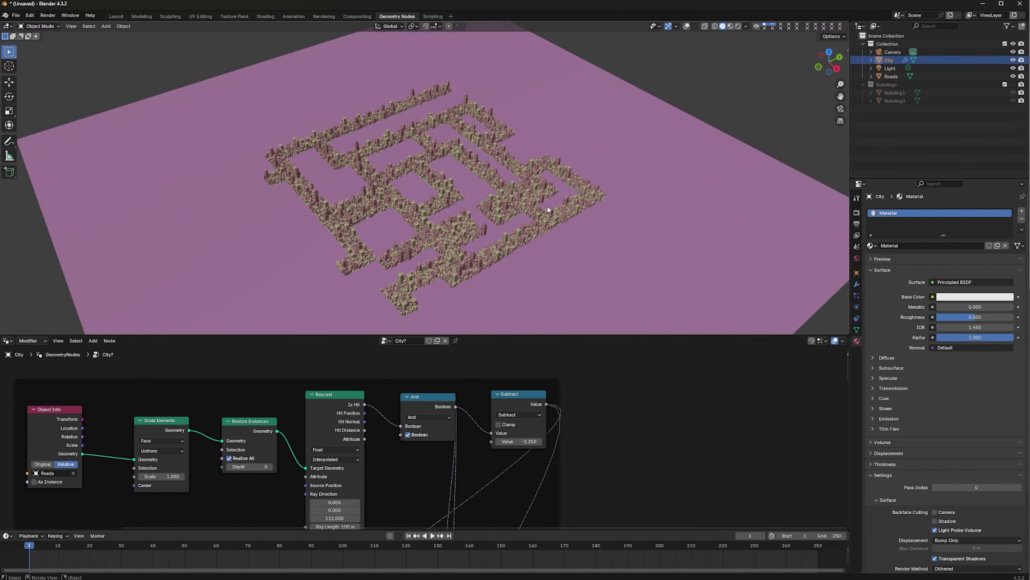
Return the City's Boolean Math node to the Not operation
left_click(591, 194)
key("ctrl+z")
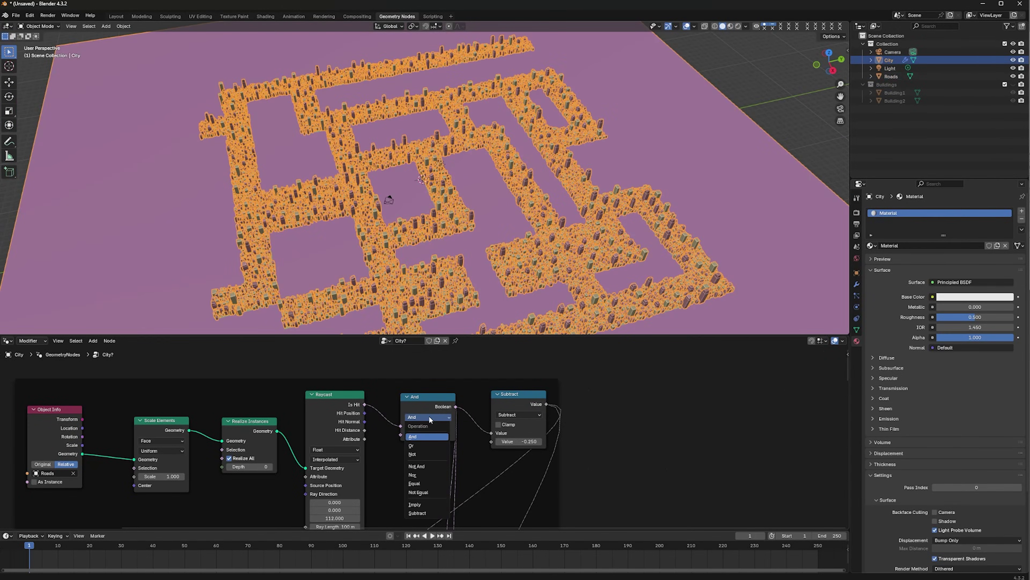
left_click(422, 454)
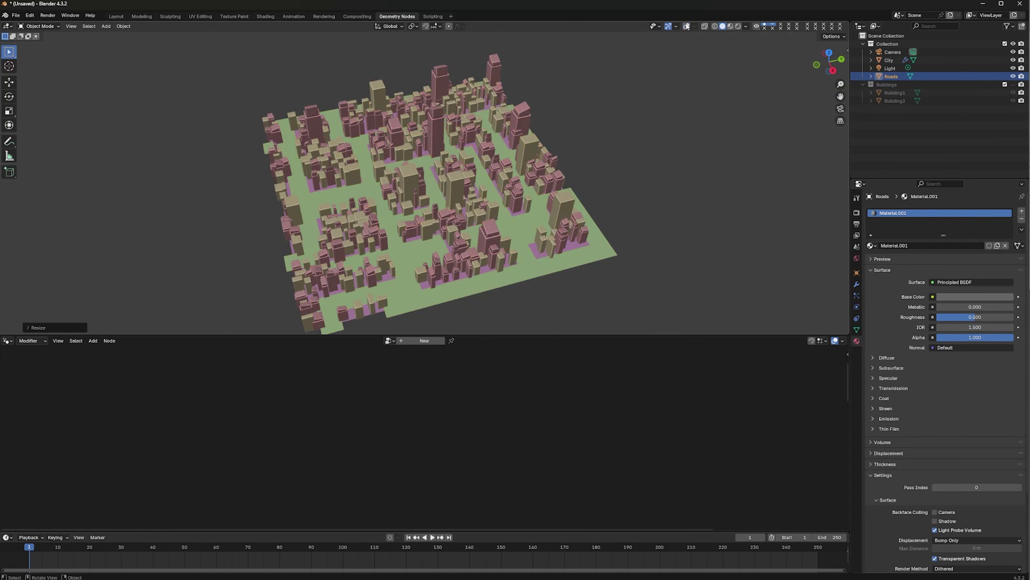
Start rescaling the Roads mesh to change how its streets cut through the city
middle_click_drag(540, 109, 618, 153)
key("s")
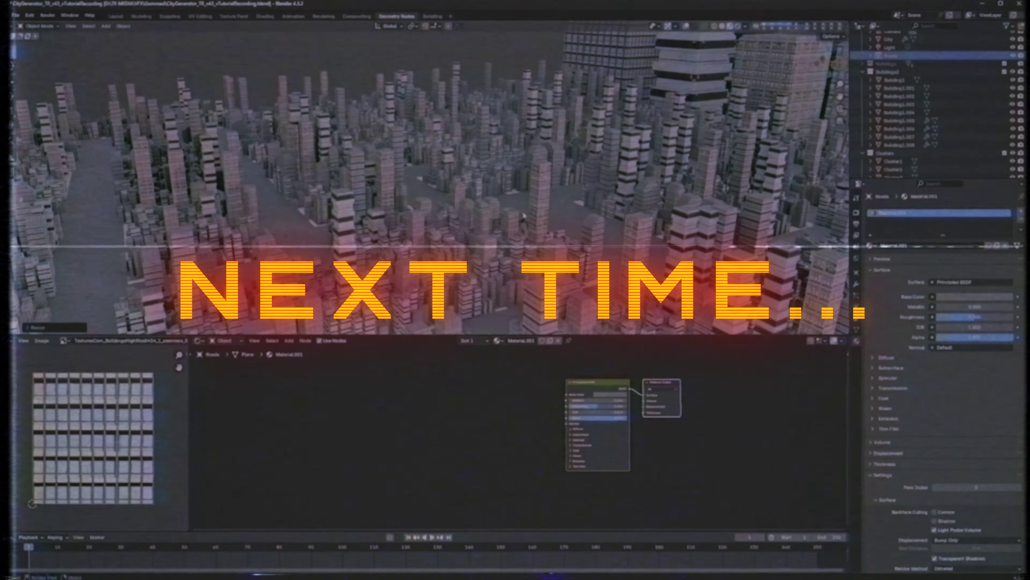
scroll(524, 215, "down", 3)
middle_click_drag(523, 216, 522, 248)
key("ctrl+s")
scroll(520, 190, "down", 2)
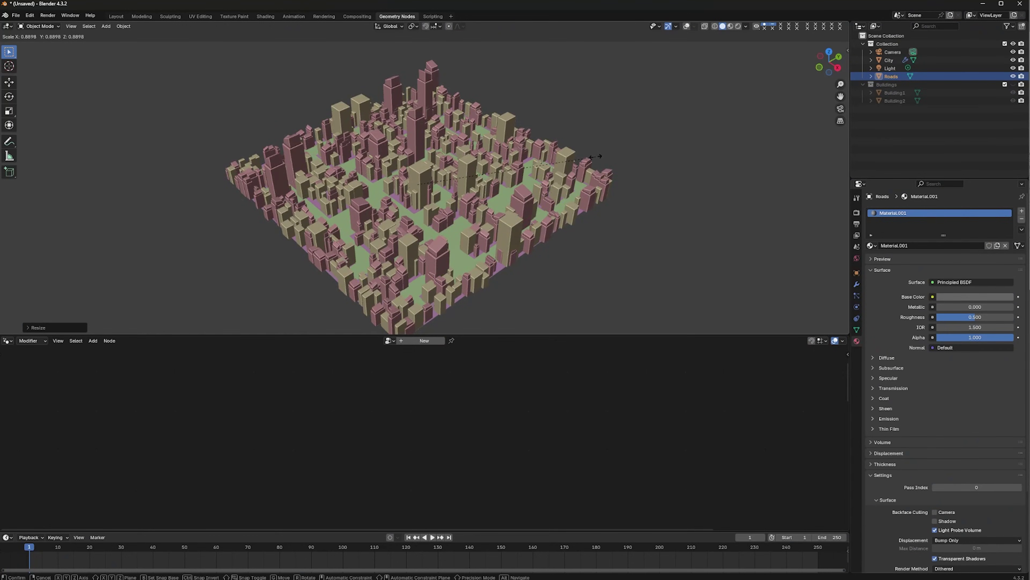
Scale the Roads mesh down to about 0.89 of its size within the city grid
left_click(596, 156)
middle_click_drag(600, 155, 501, 230)
Select the City, change its Boolean Math operation from Not to And, and inspect the resulting building layout
left_click(469, 196)
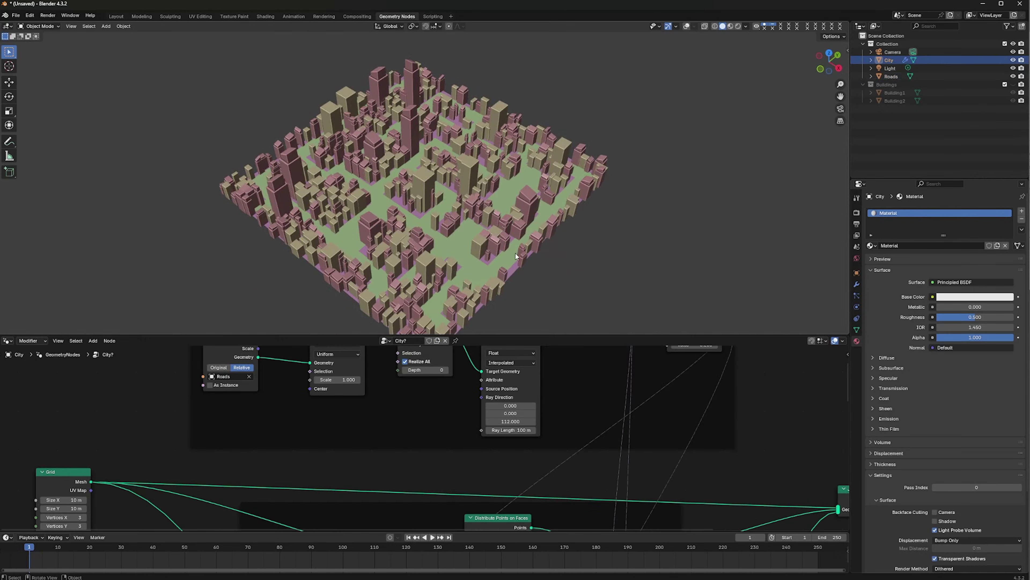
scroll(813, 450, "up", 5, "shift")
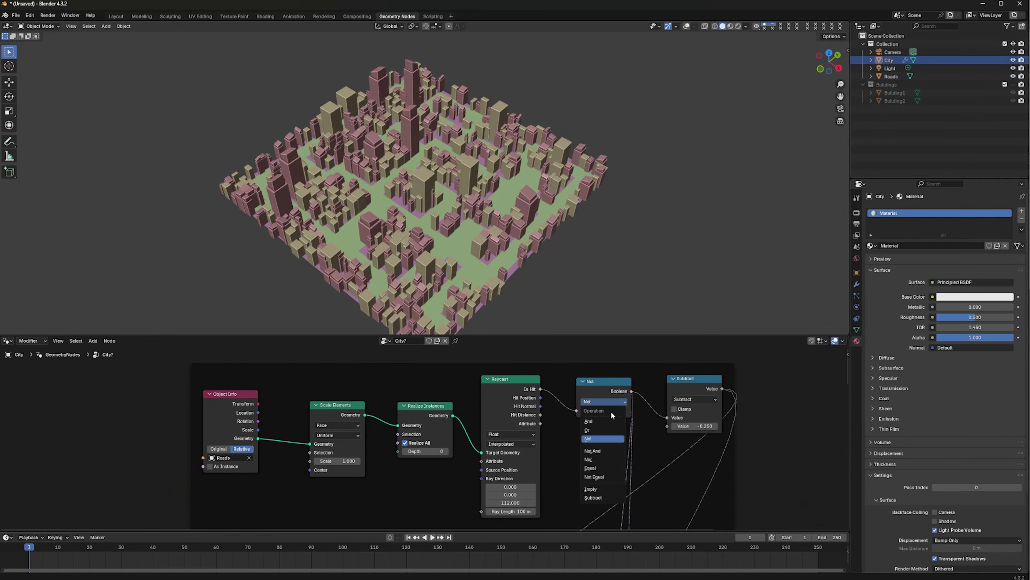
left_click(605, 421)
middle_click_drag(579, 288, 724, 208)
scroll(599, 200, "up", 6)
middle_click_drag(598, 200, 500, 195)
scroll(594, 207, "down", 4)
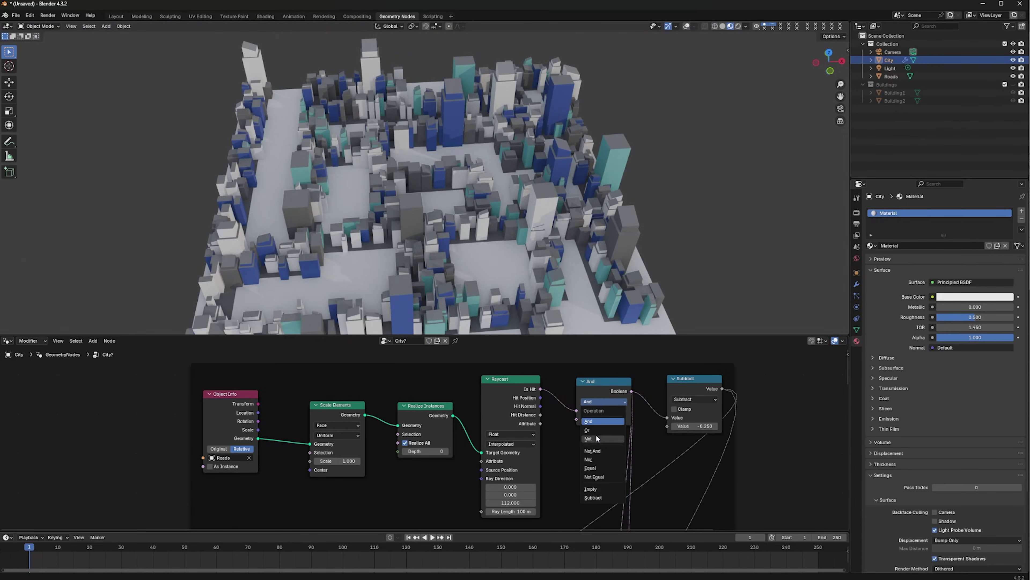